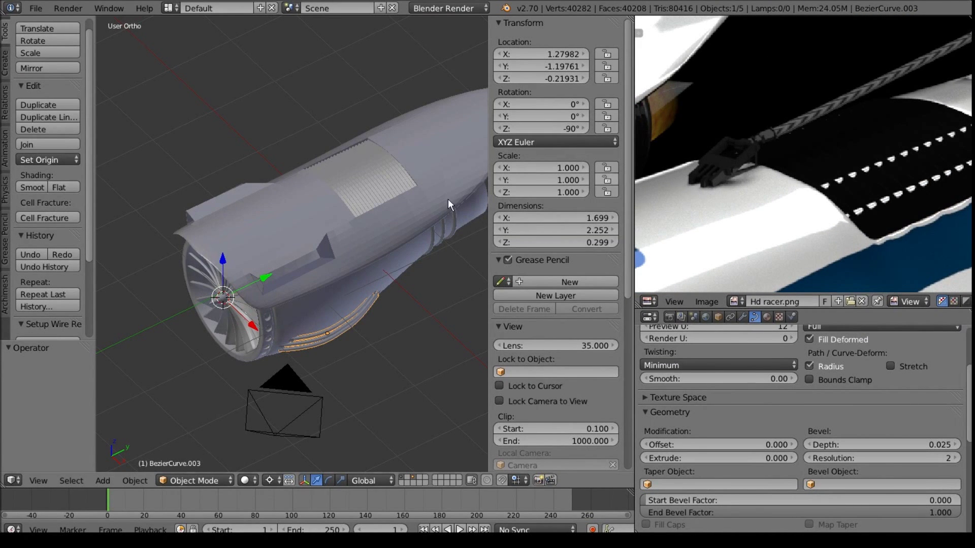
# Step: Put the engine cylinder into Edit Mode with face selection and start the Screencast Keys display
pyautogui.scroll(-3, 715, 117)
pyautogui.moveTo(336, 270); pyautogui.dragTo(177, 308, button='middle')
pyautogui.rightClick(354, 269)
pyautogui.press('Tab')
pyautogui.scroll(4, 360, 254)
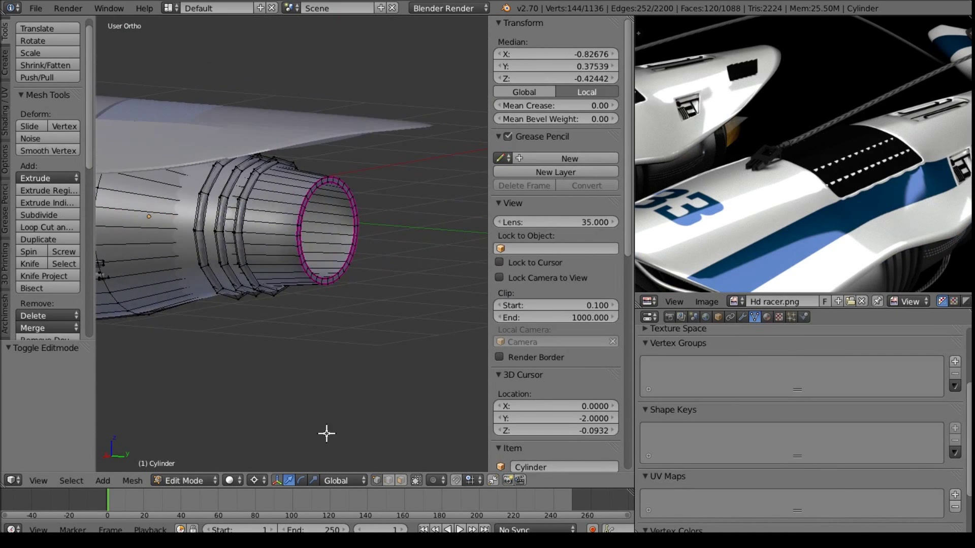
pyautogui.click(402, 482)
pyautogui.scroll(2, 328, 287)
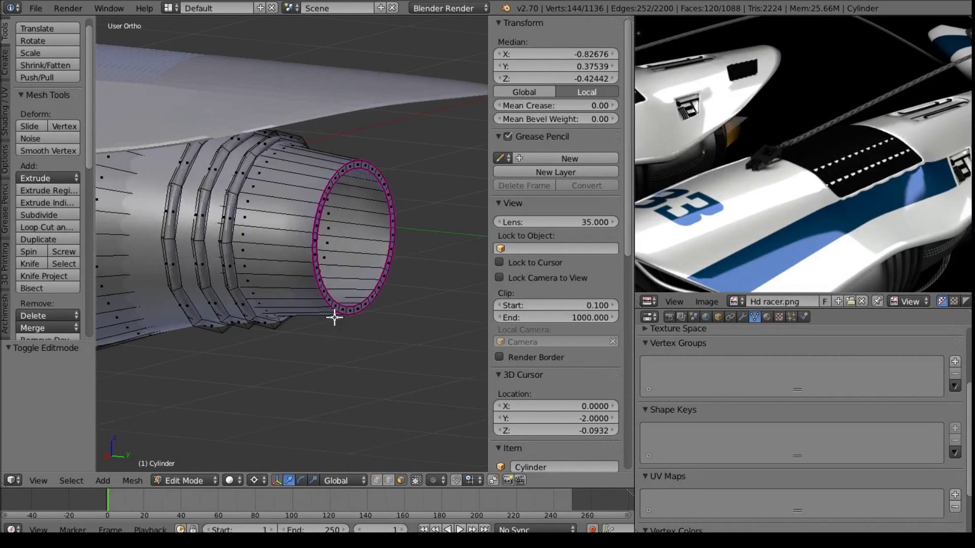
pyautogui.scroll(-15, 586, 389)
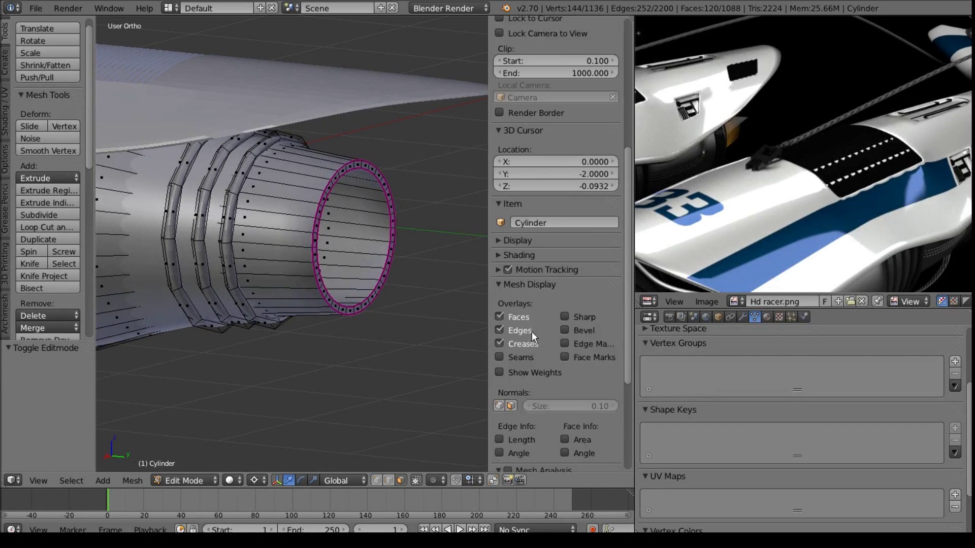
pyautogui.click(518, 438)
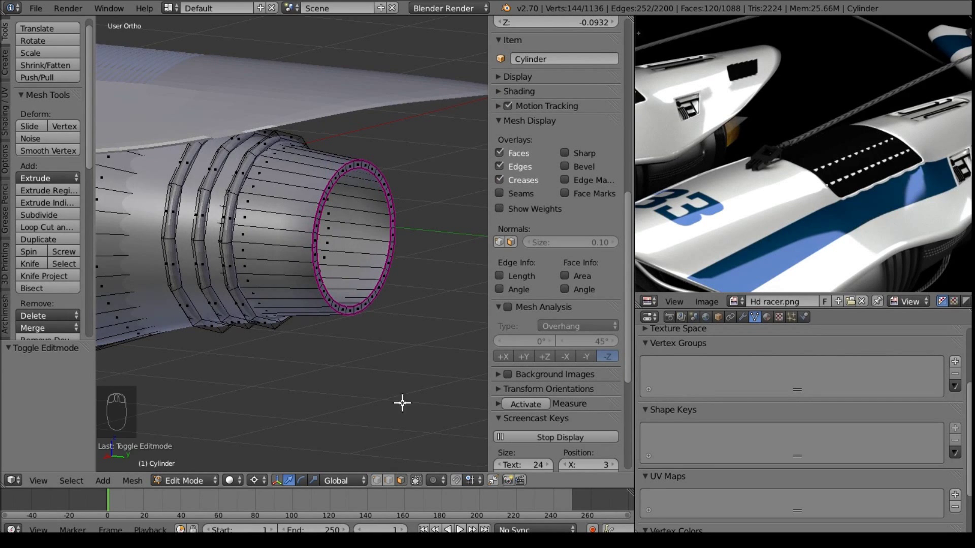
# Step: Move the face loop of the engine's rear rim forward along Y and scale it by 1.08 around the median point
pyautogui.moveTo(361, 290); pyautogui.dragTo(291, 312, button='middle')
pyautogui.keyDown('alt'); pyautogui.rightClick(208, 305); pyautogui.keyUp('alt')
pyautogui.press('KP_3')
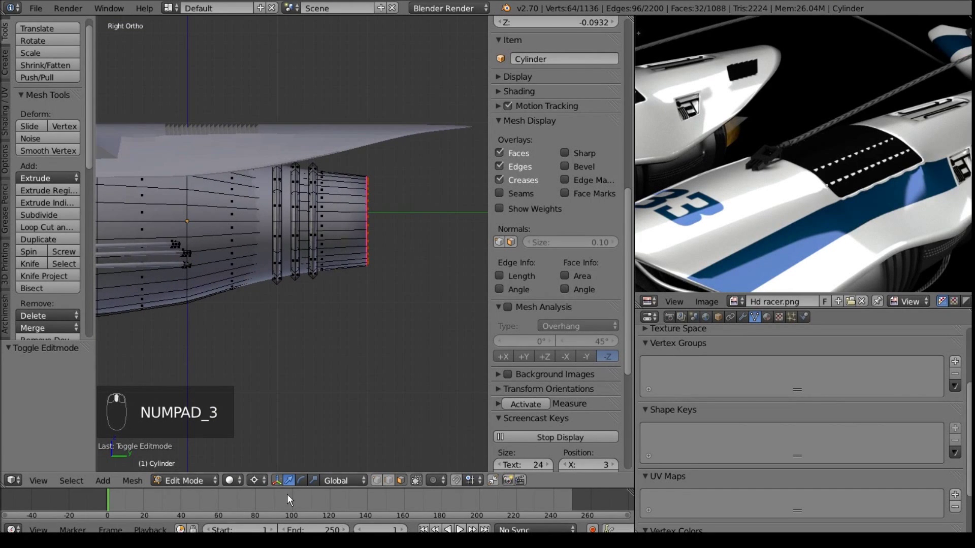
pyautogui.click(263, 481)
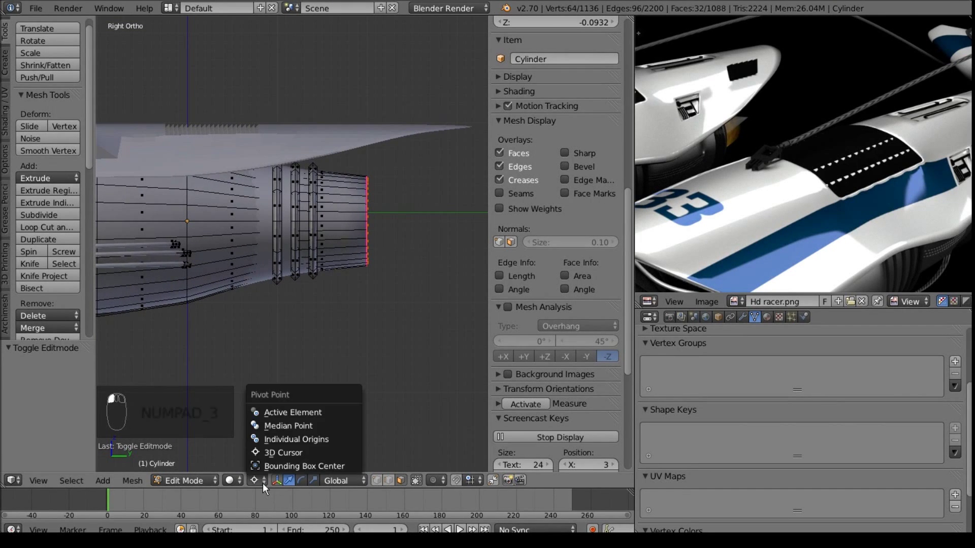
pyautogui.click(285, 425)
pyautogui.moveTo(416, 220); pyautogui.dragTo(390, 218)
pyautogui.press('s')
pyautogui.click(401, 211)
pyautogui.moveTo(354, 235); pyautogui.dragTo(294, 250, button='middle')
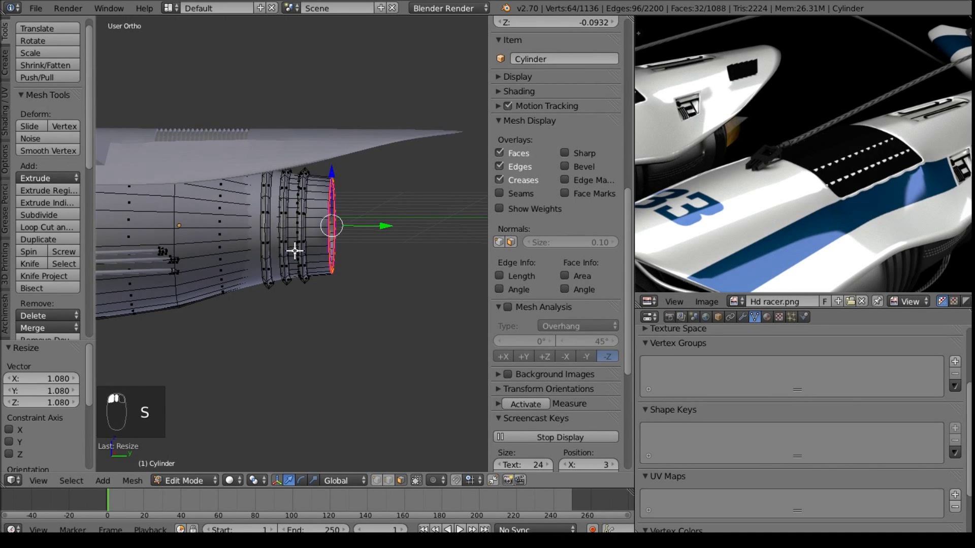
# Step: Extrude the rear rim about 0.378 along Y and scale the new end to about 0.645 to form a tapered nozzle
pyautogui.press('KP_3')
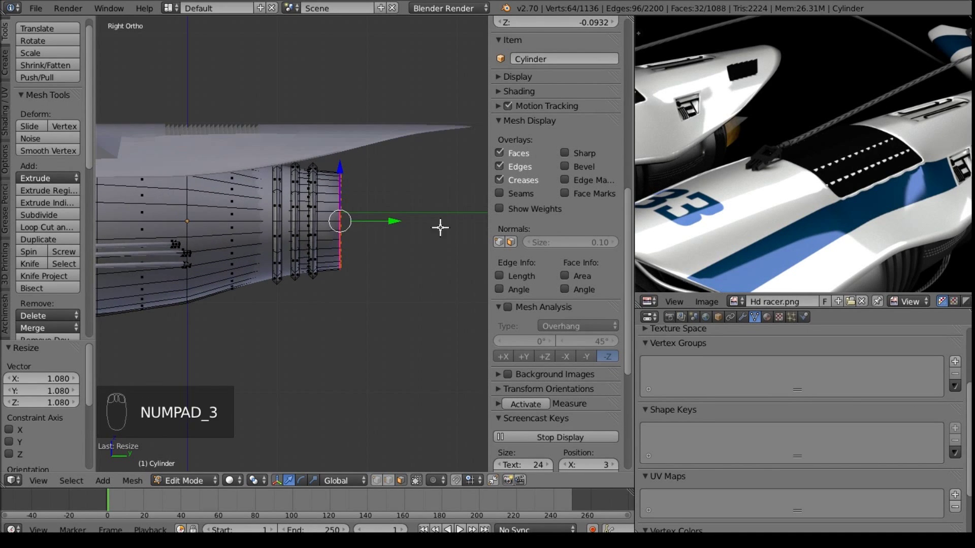
pyautogui.press('e')
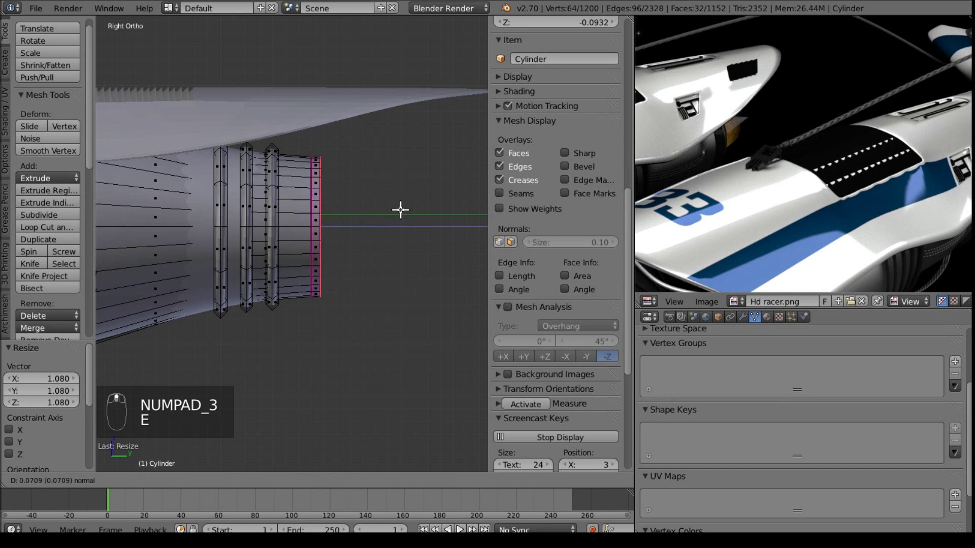
pyautogui.click(435, 206)
pyautogui.press('s')
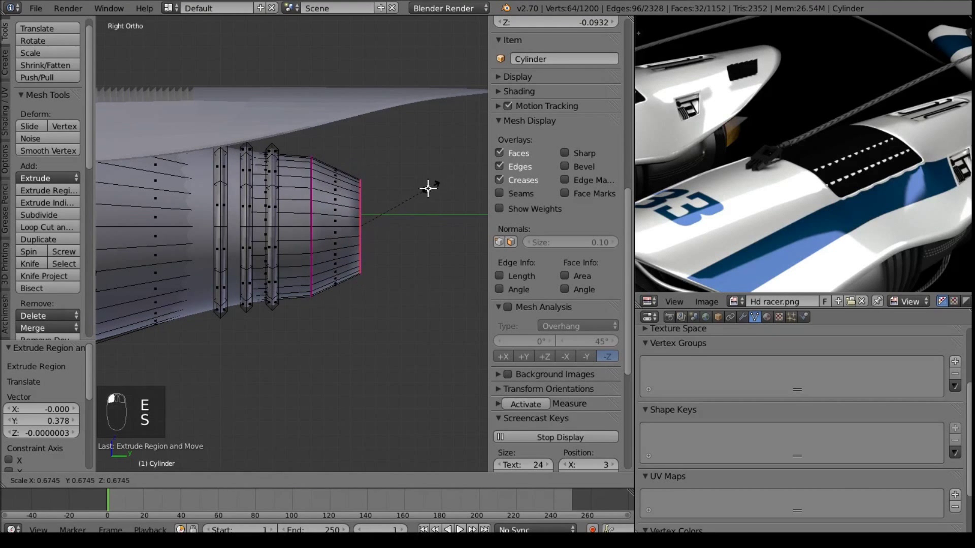
pyautogui.click(429, 220)
# Step: Set the mean crease of the nozzle's end rim to 0 and return to Object Mode
pyautogui.moveTo(428, 220); pyautogui.dragTo(357, 243, button='middle')
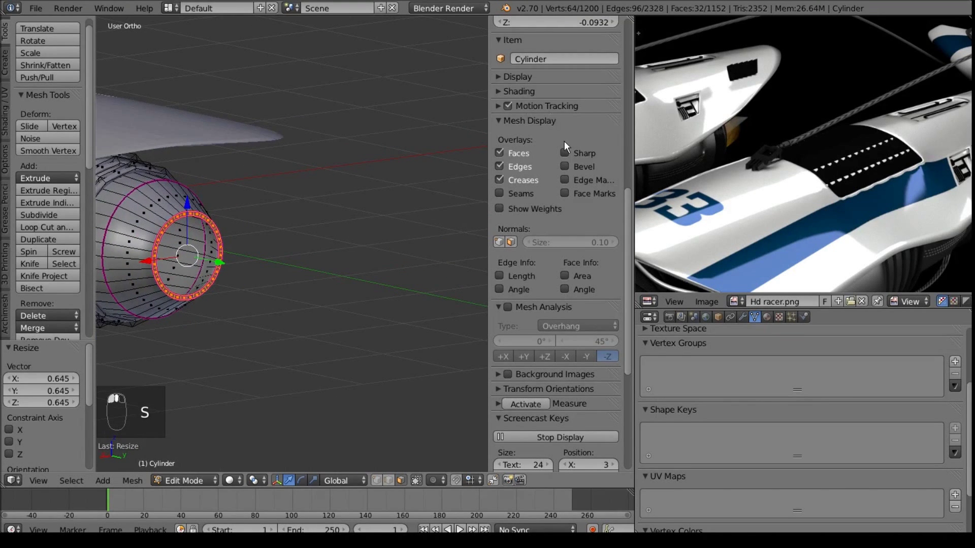
pyautogui.scroll(15, 561, 147)
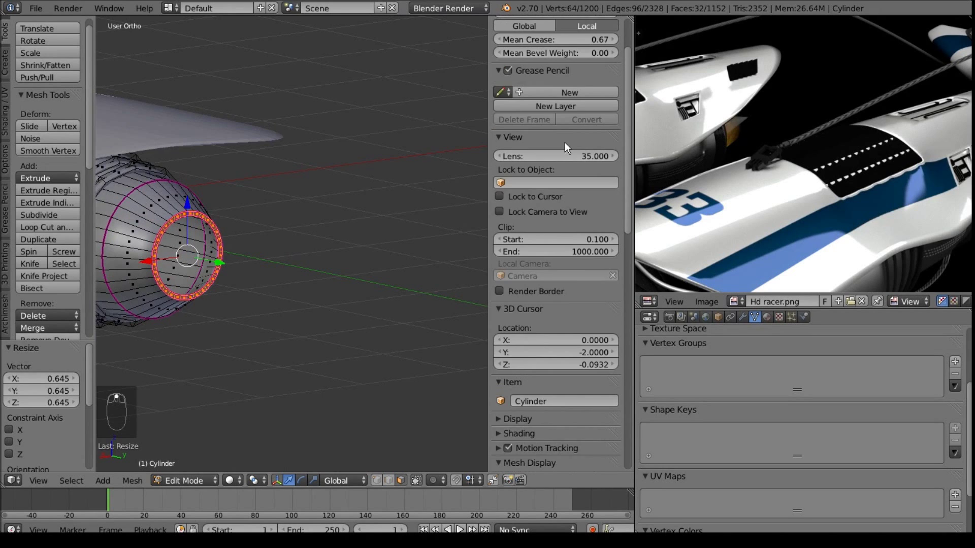
pyautogui.scroll(5, 565, 142)
pyautogui.moveTo(576, 105); pyautogui.dragTo(214, 162)
pyautogui.press('Tab')
pyautogui.scroll(3, 275, 215)
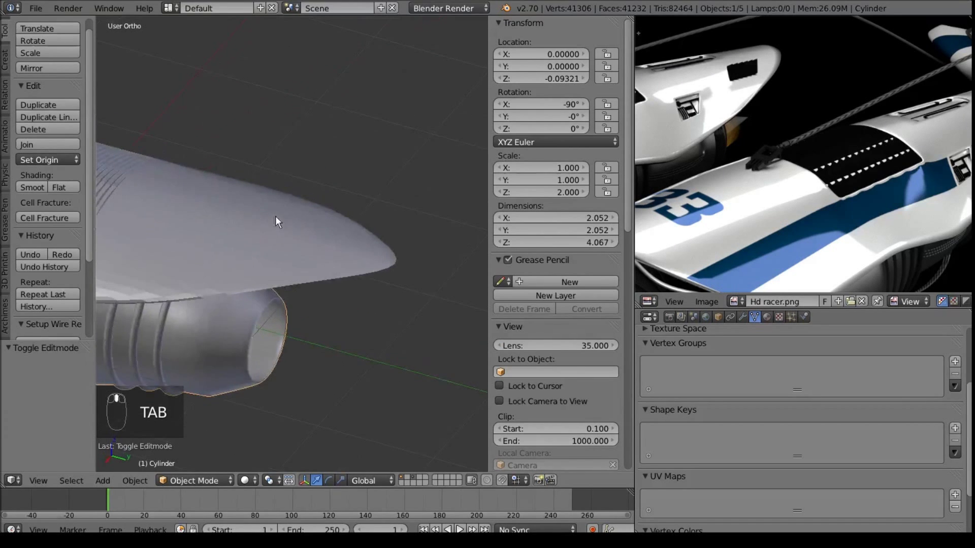
# Step: Resize the nozzle's end rim in Edit Mode and shift it slightly forward along the Y axis
pyautogui.press('Tab')
pyautogui.keyDown('shift'); pyautogui.moveTo(342, 157); pyautogui.dragTo(380, 86, button='middle'); pyautogui.keyUp('shift')
pyautogui.moveTo(418, 267); pyautogui.dragTo(330, 235, button='middle')
pyautogui.press('KP_1')
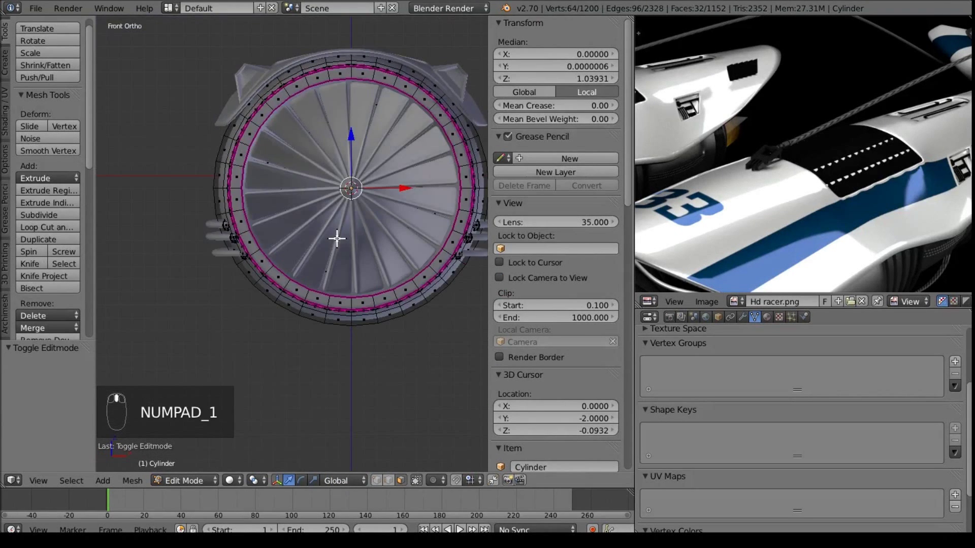
pyautogui.press('ctrl+KP_1')
pyautogui.moveTo(311, 217); pyautogui.dragTo(429, 185, button='middle')
pyautogui.press('s')
pyautogui.click(370, 211)
pyautogui.moveTo(428, 185); pyautogui.dragTo(416, 183)
pyautogui.scroll(-2, 398, 245)
pyautogui.press('Tab')
pyautogui.moveTo(326, 200)
pyautogui.mouseDown(button='middle')
pyautogui.moveTo(255, 191)
pyautogui.moveTo(157, 234)
pyautogui.moveTo(144, 261)
pyautogui.moveTo(198, 229)
pyautogui.moveTo(329, 210)
pyautogui.mouseUp(button='middle')
pyautogui.press('Tab')
pyautogui.press('Tab')
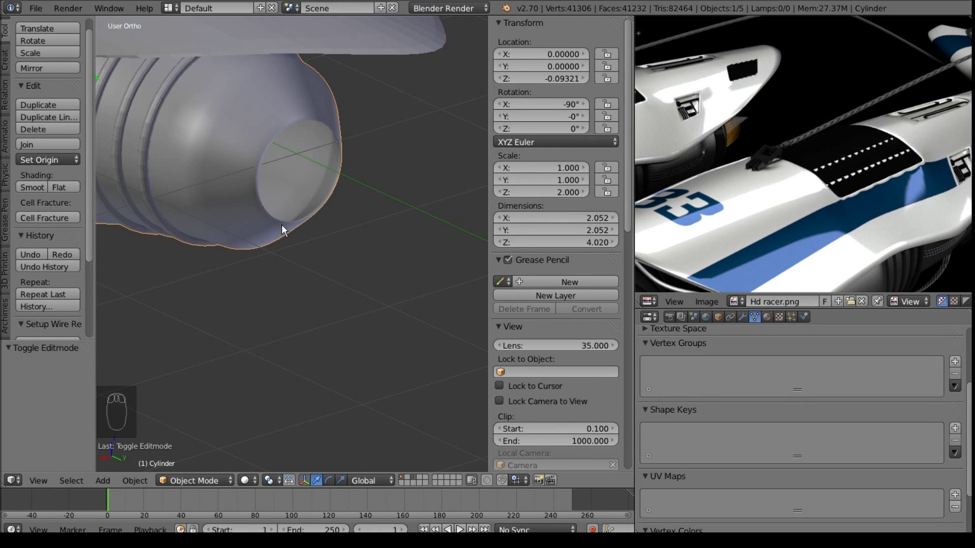
# Step: Snap the 3D cursor to the selected nozzle end rim
pyautogui.press('Tab')
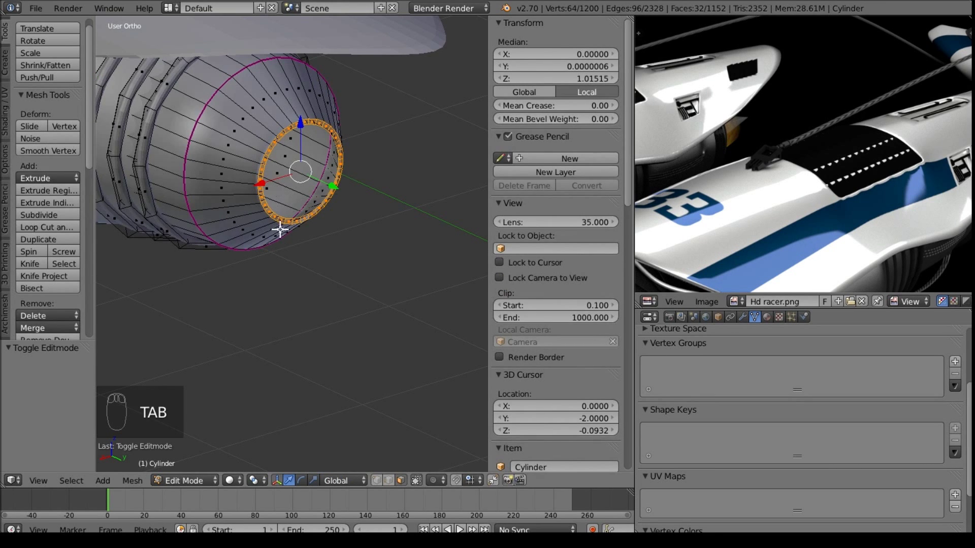
pyautogui.hotkey('shift', 's')
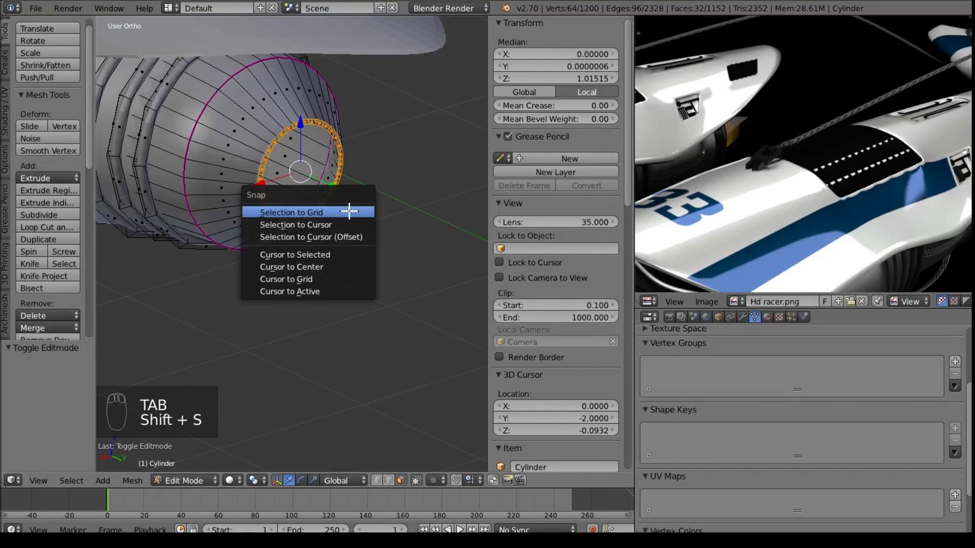
pyautogui.click(321, 256)
pyautogui.moveTo(350, 253); pyautogui.dragTo(380, 232, button='middle')
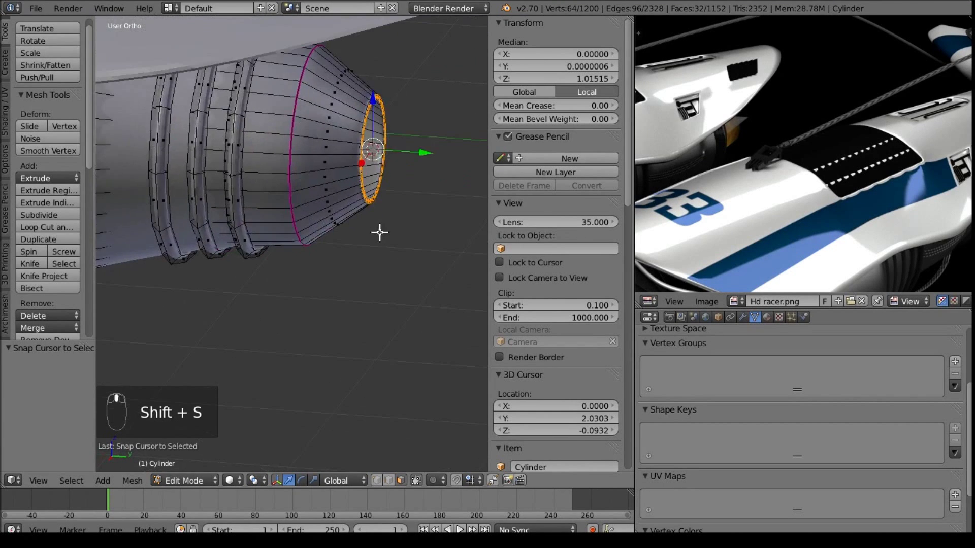
# Step: Add a mesh cylinder with 16 vertices at the 3D cursor in Object Mode
pyautogui.press('Tab')
pyautogui.press('KP_3')
pyautogui.keyDown('shift'); pyautogui.moveTo(415, 165); pyautogui.dragTo(342, 242, button='middle'); pyautogui.keyUp('shift')
pyautogui.hotkey('shift', 'a')
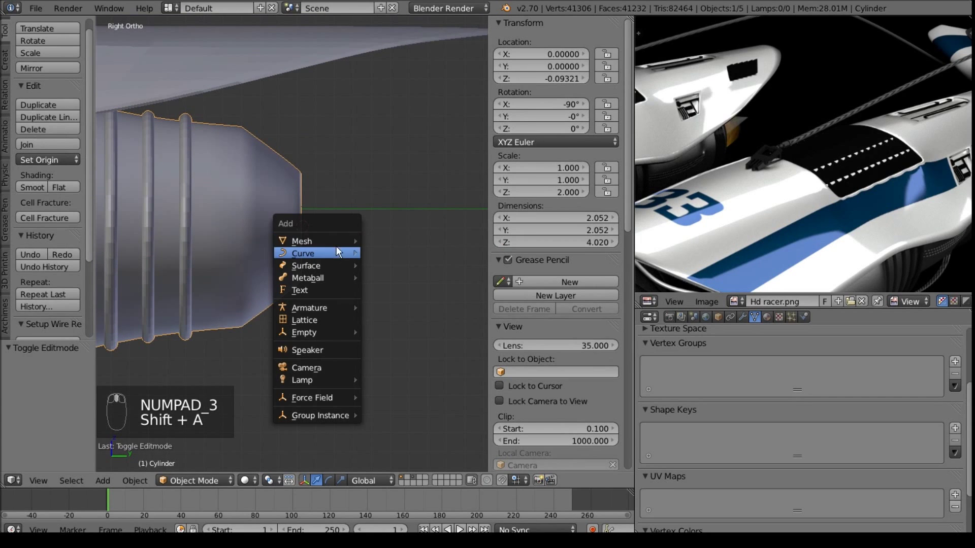
pyautogui.moveTo(333, 239)
pyautogui.click(409, 300)
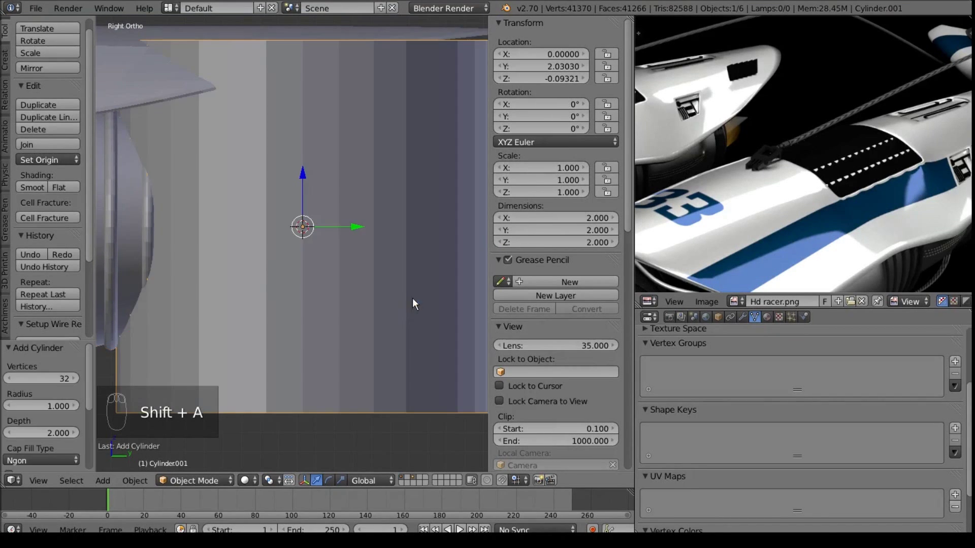
pyautogui.click(50, 383)
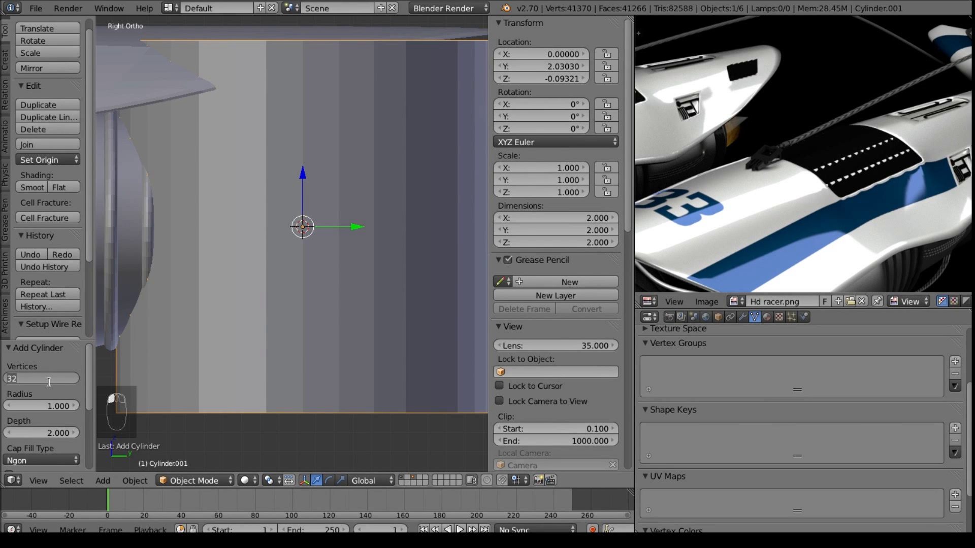
pyautogui.press('Return')
pyautogui.scroll(-4, 283, 324)
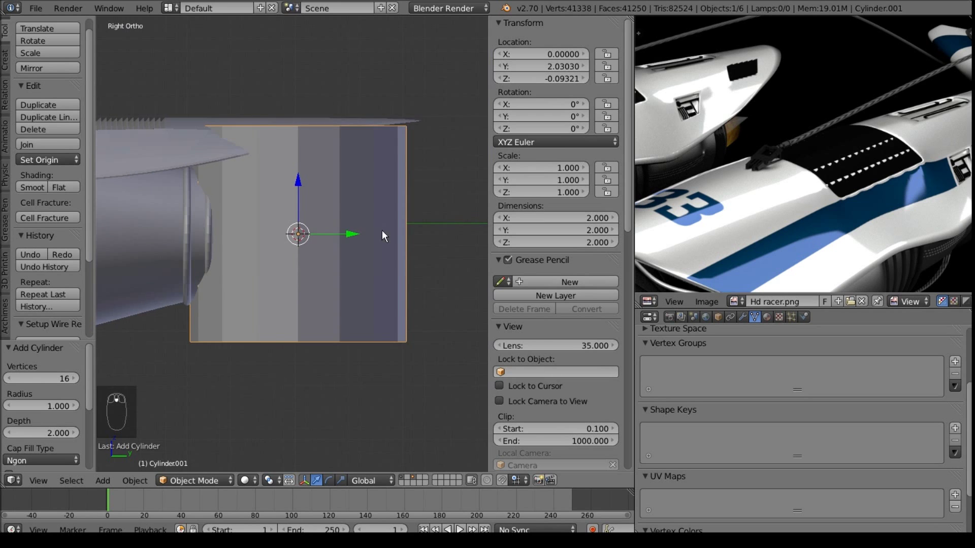
# Step: Rotate the new cylinder 90° in the side view so it lies along the engine axis
pyautogui.press('r')
pyautogui.write('90')
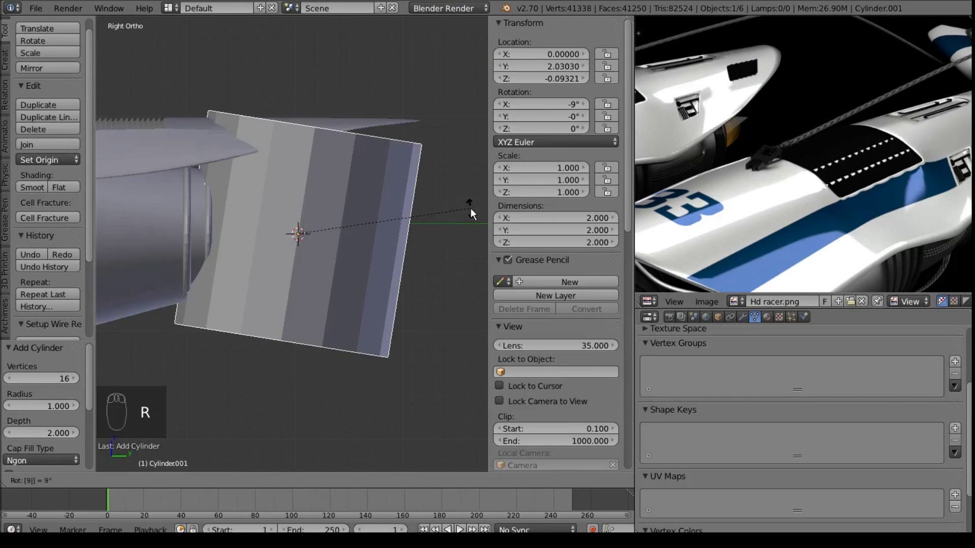
pyautogui.press('Return')
# Step: Scale the new cylinder down uniformly until it fits inside the nozzle opening with a gap all around
pyautogui.moveTo(415, 224); pyautogui.dragTo(450, 180, button='middle')
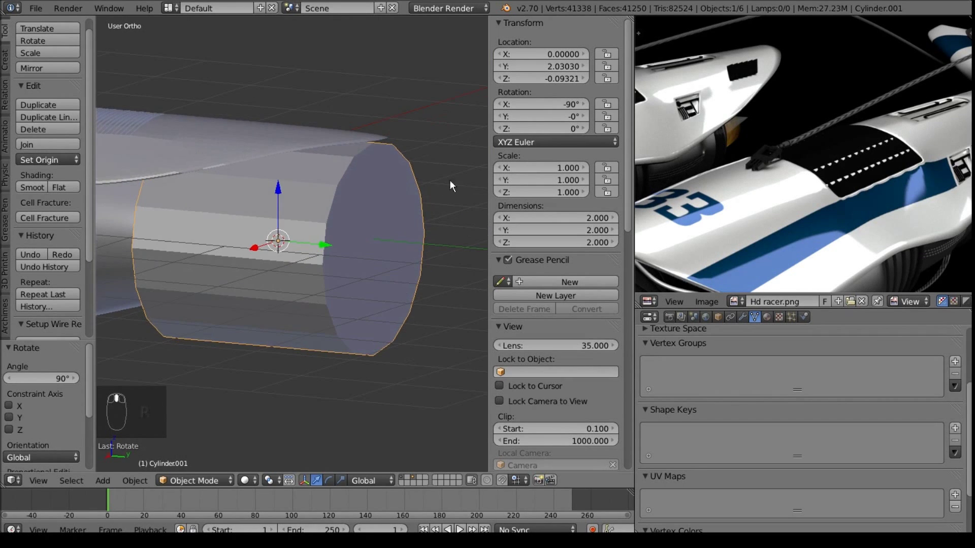
pyautogui.press('s')
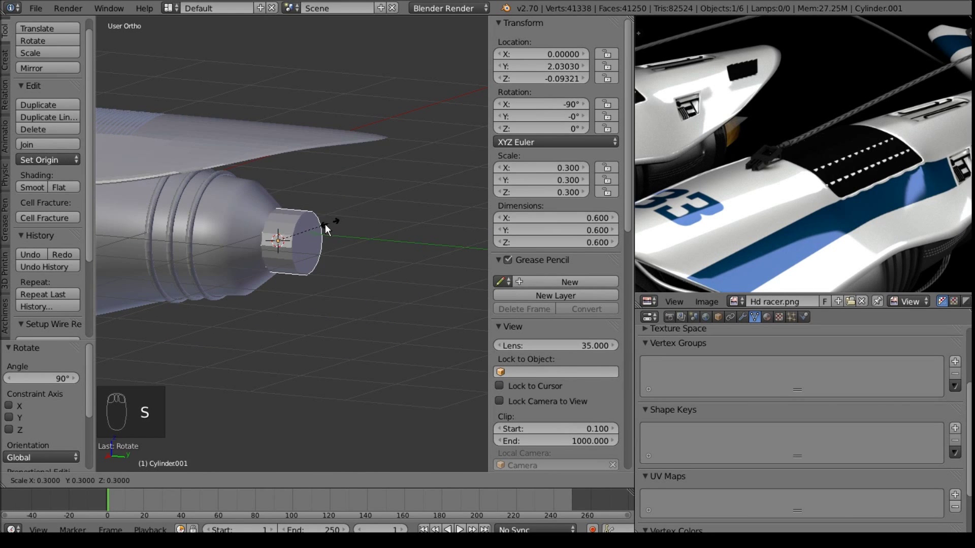
pyautogui.click(313, 227)
pyautogui.moveTo(313, 227); pyautogui.dragTo(288, 227, button='middle')
pyautogui.press('s')
pyautogui.click(366, 216)
# Step: Add a centred edge loop around the small cylinder in Edit Mode
pyautogui.press('Tab')
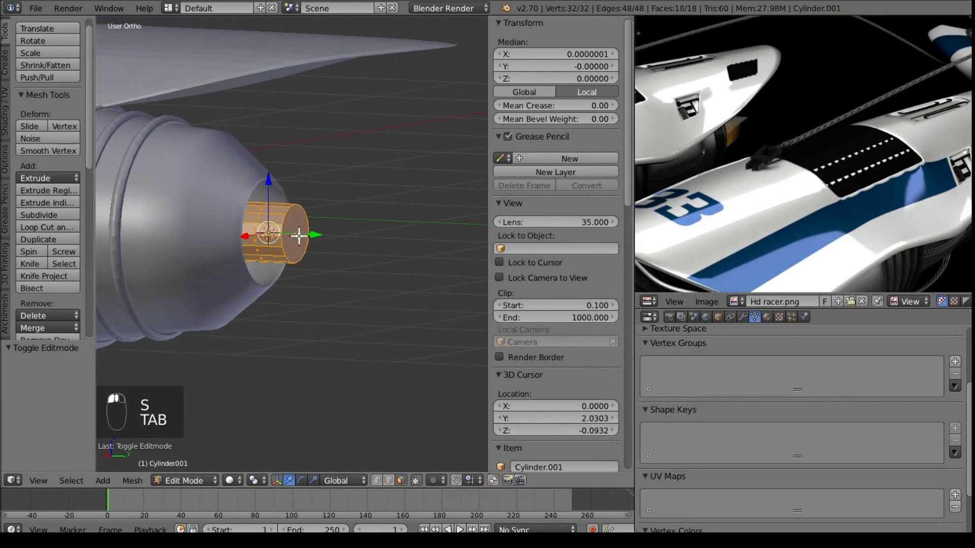
pyautogui.press('KP_3')
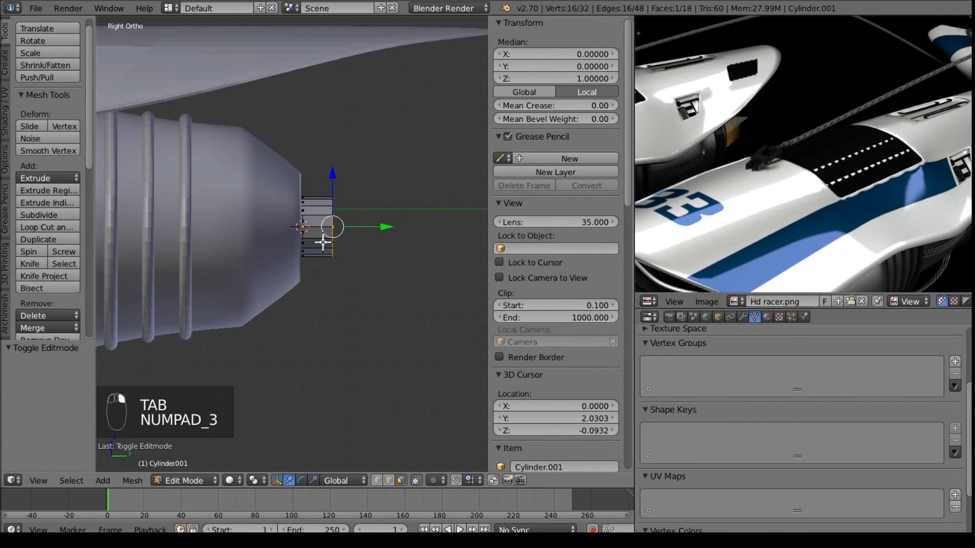
pyautogui.hotkey('ctrl', 'r')
pyautogui.click(302, 206)
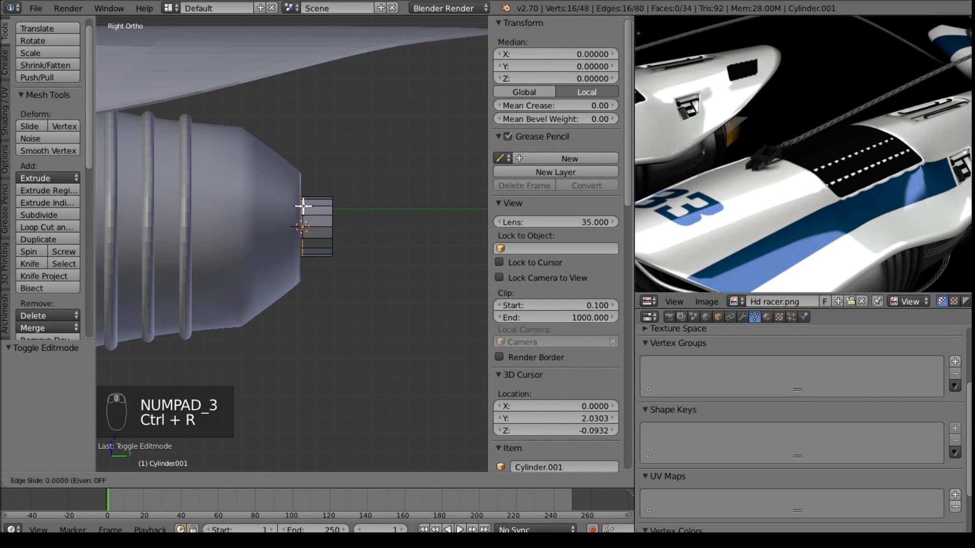
pyautogui.rightClick(304, 218)
# Step: Add two more edge loops to the small cylinder, one centred in its front half and one in its rear half
pyautogui.press('z')
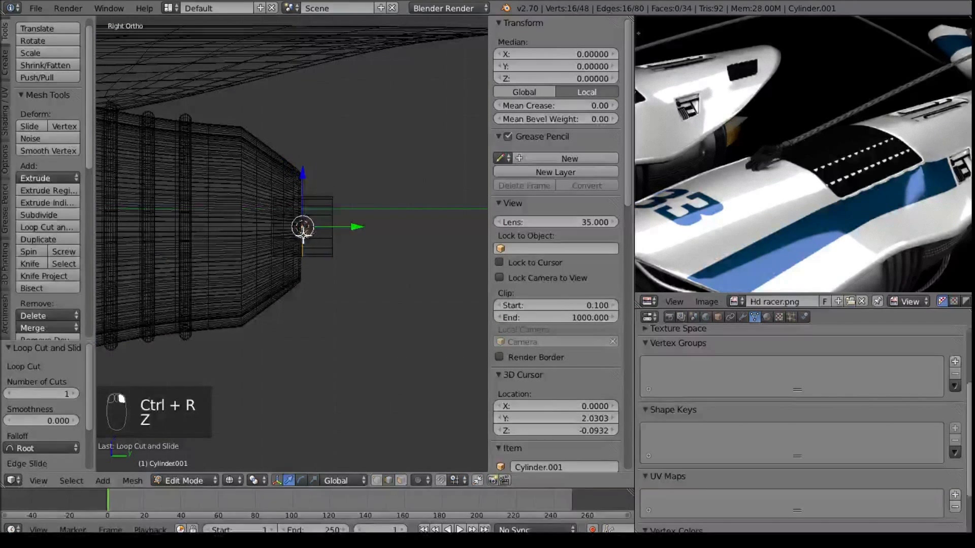
pyautogui.hotkey('ctrl', 'r')
pyautogui.click(290, 207)
pyautogui.rightClick(289, 217)
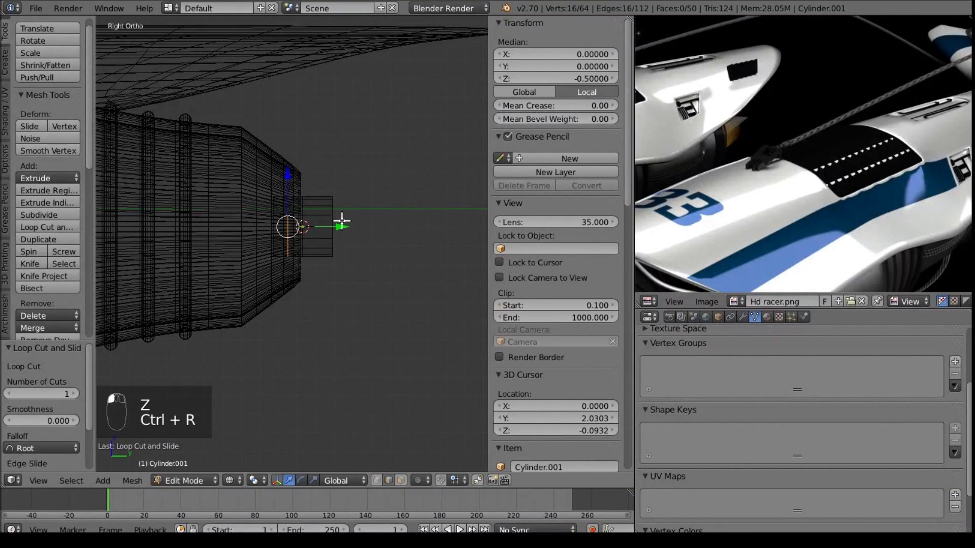
pyautogui.moveTo(285, 224); pyautogui.dragTo(313, 233, button='middle')
pyautogui.hotkey('ctrl', 'r')
pyautogui.click(315, 208)
pyautogui.rightClick(315, 211)
pyautogui.press('z')
# Step: Move the small cylinder's rear cap outward along Y and scale it to 0.4 to form a tapered cone
pyautogui.click(401, 481)
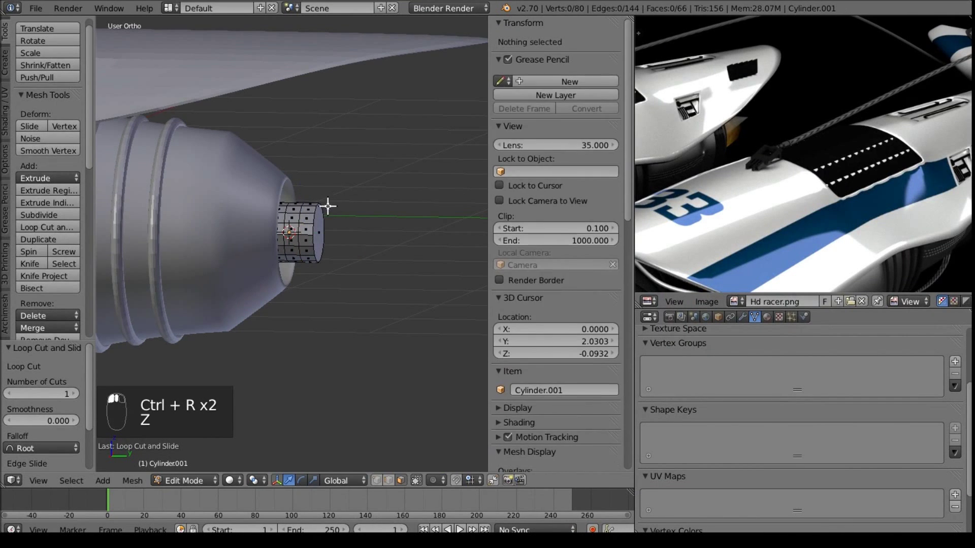
pyautogui.press('KP_3')
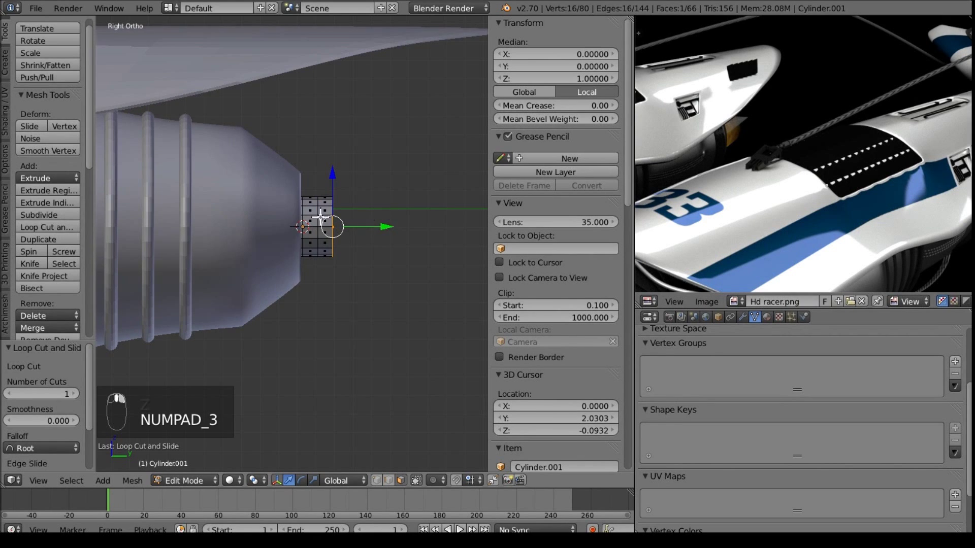
pyautogui.keyDown('shift'); pyautogui.moveTo(338, 220); pyautogui.dragTo(261, 206, button='middle'); pyautogui.keyUp('shift')
pyautogui.moveTo(300, 212); pyautogui.dragTo(330, 212)
pyautogui.press('s')
pyautogui.click(326, 196)
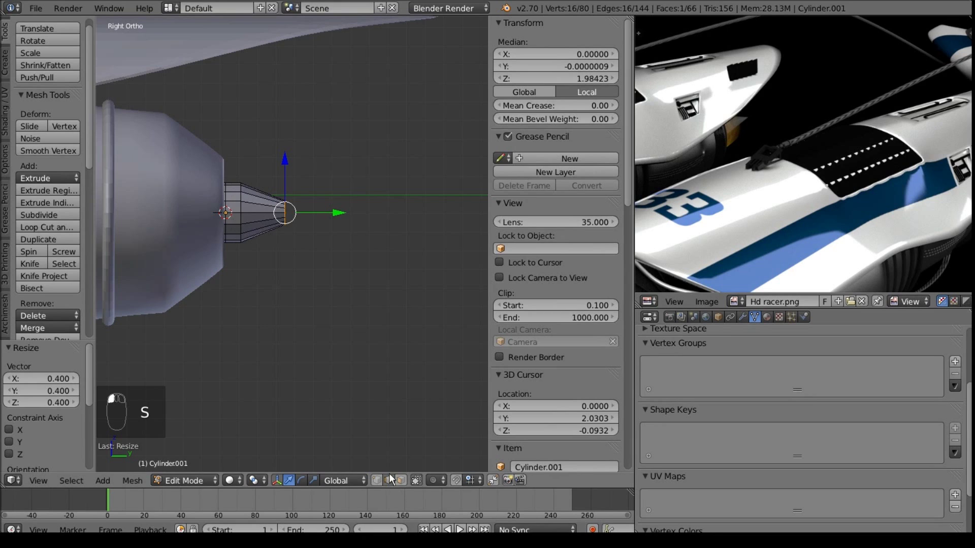
# Step: Scale the edge loop at the cone's shoulder down to 0.8, then fine-tune its size slightly for a smoother taper
pyautogui.keyDown('alt'); pyautogui.rightClick(241, 212); pyautogui.keyUp('alt')
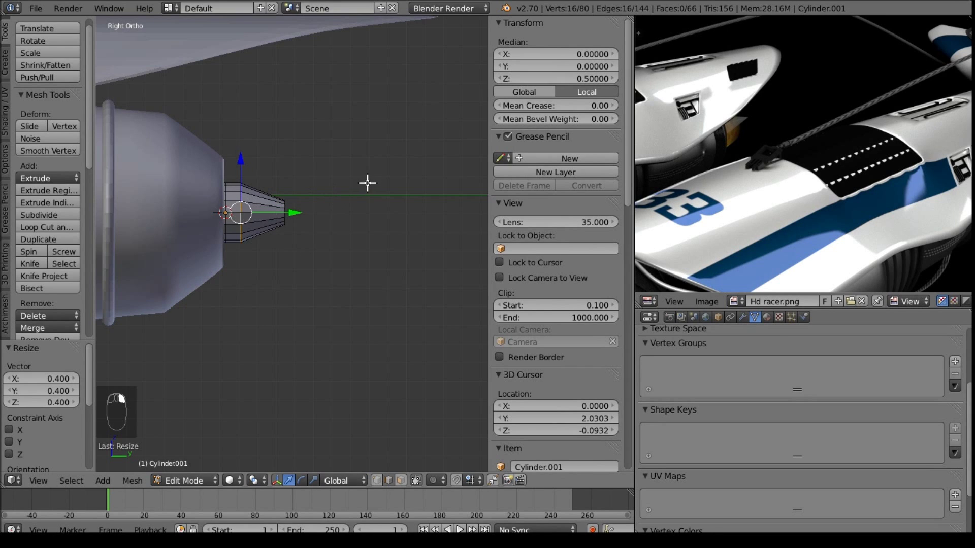
pyautogui.press('s')
pyautogui.click(344, 187)
pyautogui.press('s')
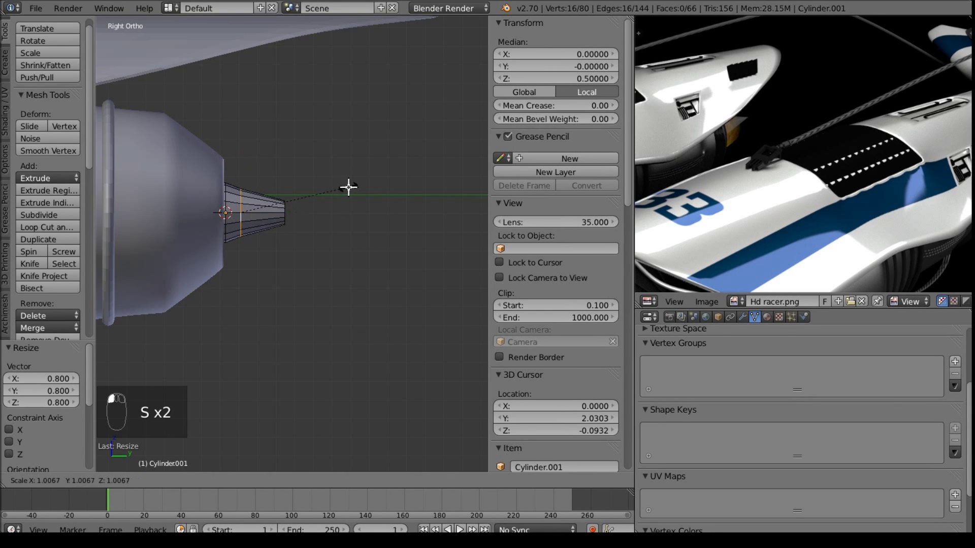
pyautogui.click(353, 187)
# Step: Return to Object Mode and scale the whole cone up uniformly by 1.2
pyautogui.moveTo(267, 214); pyautogui.dragTo(203, 262, button='middle')
pyautogui.press('Tab')
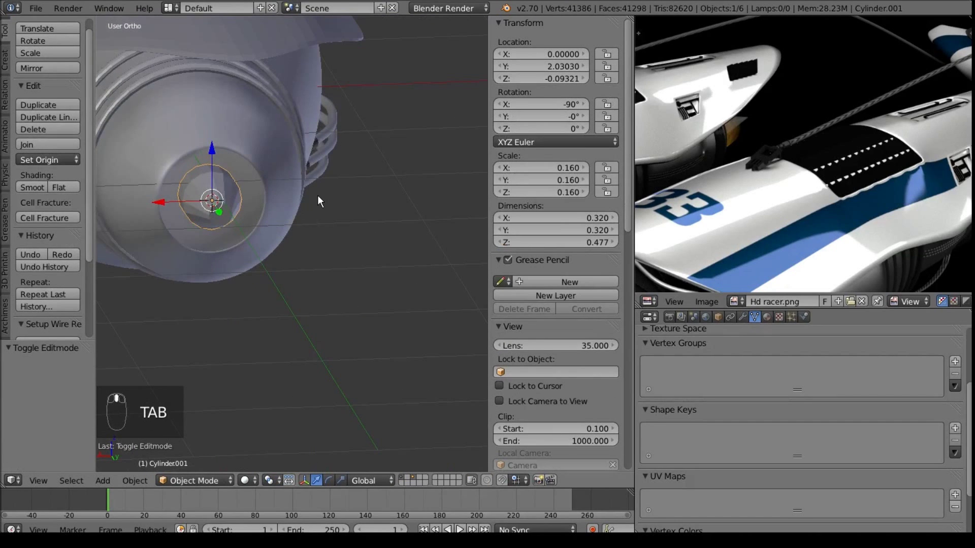
pyautogui.press('s')
pyautogui.click(336, 190)
pyautogui.moveTo(281, 221); pyautogui.dragTo(344, 267, button='middle')
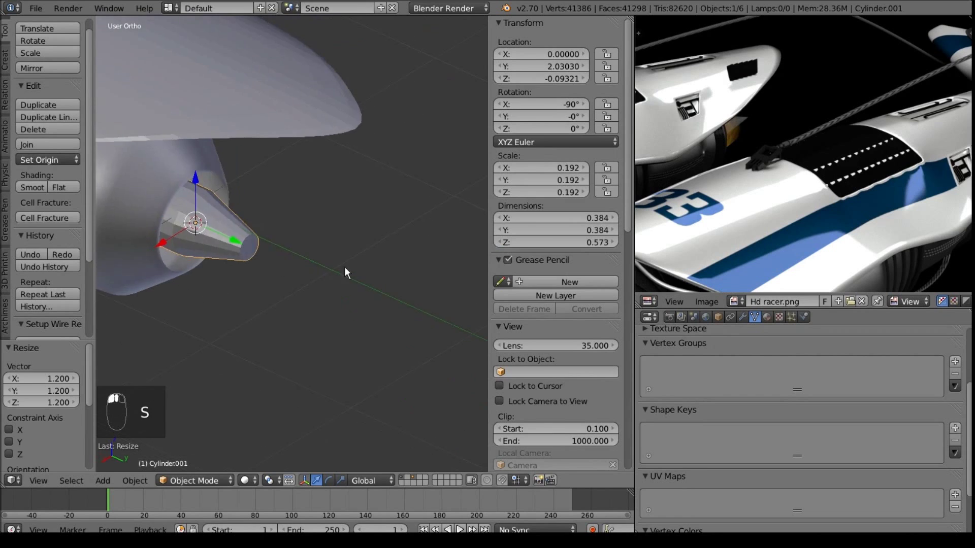
pyautogui.scroll(2, 344, 266)
# Step: Delete the cap face at the narrow rear end of the cone in Edit Mode
pyautogui.press('Tab')
pyautogui.scroll(1, 275, 264)
pyautogui.keyDown('shift'); pyautogui.moveTo(272, 400); pyautogui.dragTo(333, 391, button='middle'); pyautogui.keyUp('shift')
pyautogui.click(401, 480)
pyautogui.rightClick(298, 233)
pyautogui.press('Delete')
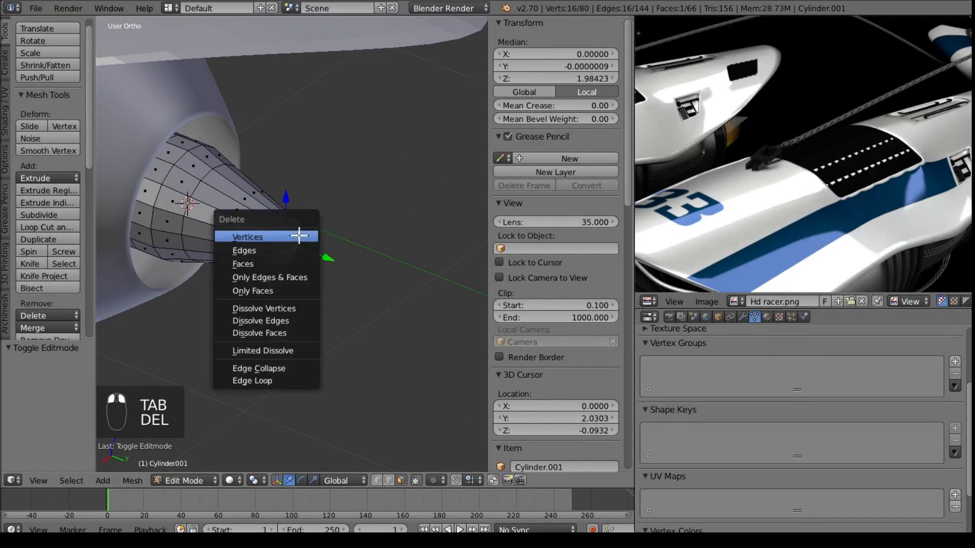
pyautogui.click(279, 265)
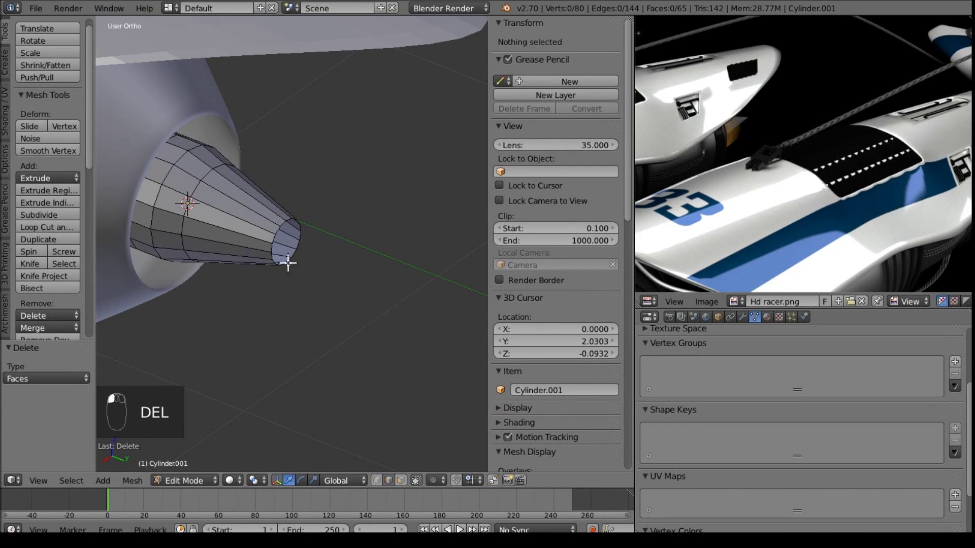
# Step: Extrude the open rear rim about 0.071 along Y and merge the new ring's vertices at centre
pyautogui.keyDown('alt'); pyautogui.rightClick(287, 263); pyautogui.keyUp('alt')
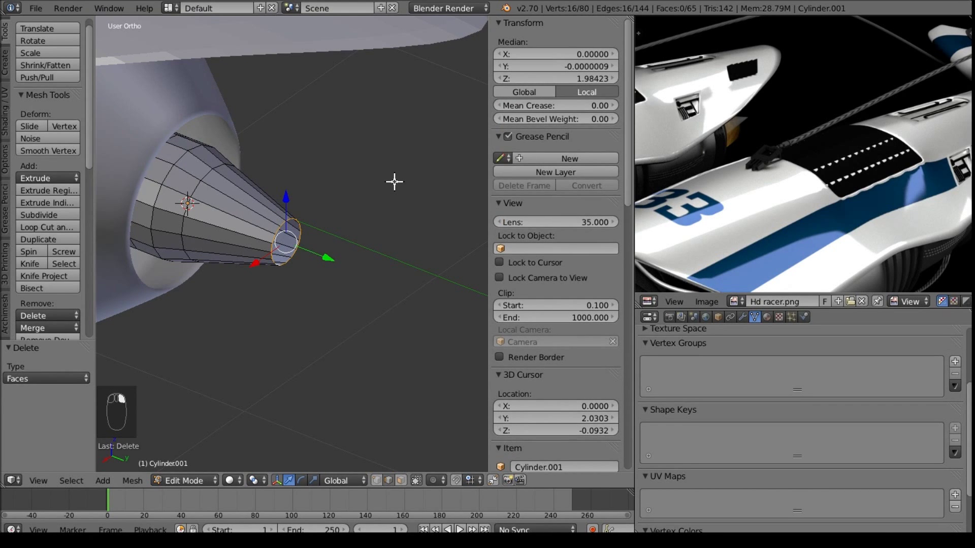
pyautogui.press('e')
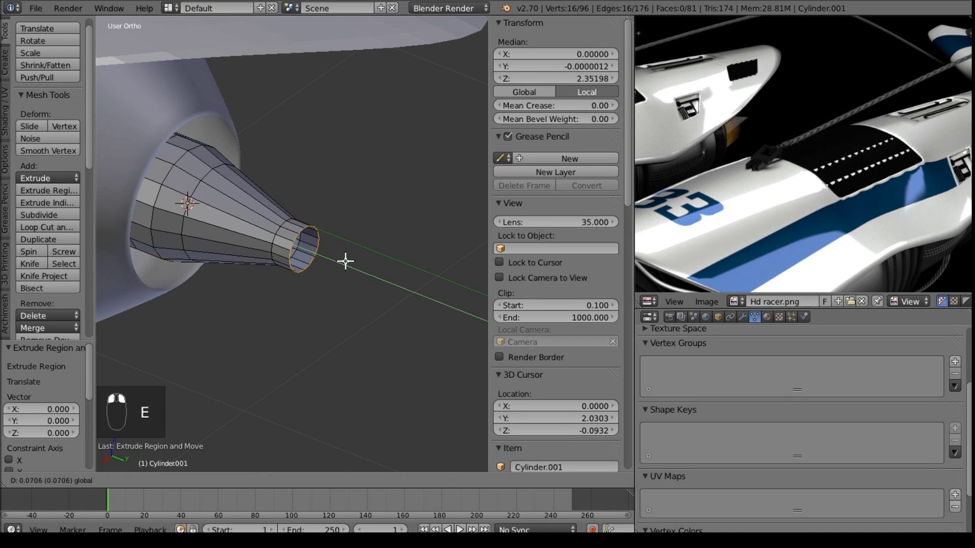
pyautogui.click(343, 261)
pyautogui.hotkey('alt', 'm')
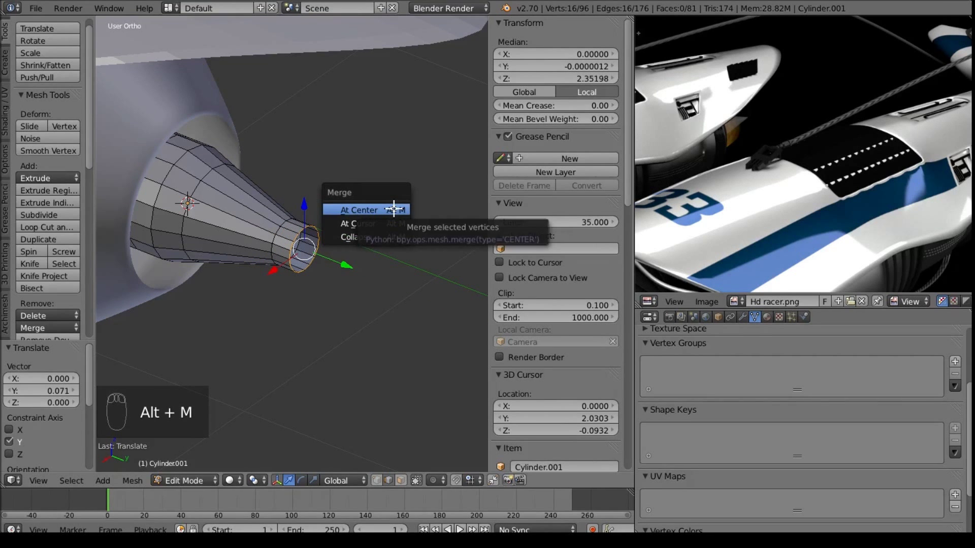
pyautogui.click(394, 211)
# Step: Move the cone's tip vertex further outward along Y to form a long sharp point
pyautogui.keyDown('shift'); pyautogui.rightClick(289, 228); pyautogui.keyUp('shift')
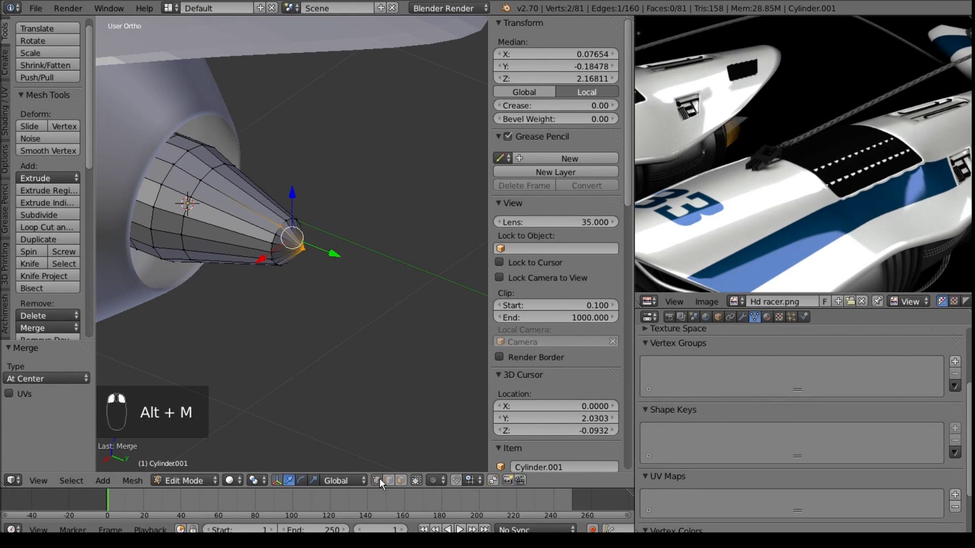
pyautogui.rightClick(305, 245)
pyautogui.press('KP_3')
pyautogui.keyDown('shift'); pyautogui.moveTo(345, 172); pyautogui.dragTo(262, 158, button='middle'); pyautogui.keyUp('shift')
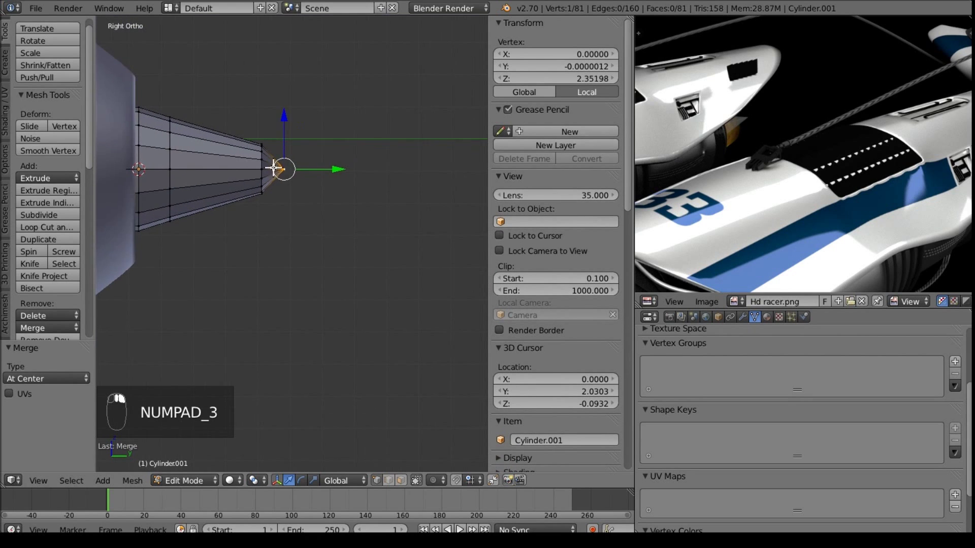
pyautogui.scroll(1, 303, 173)
pyautogui.moveTo(332, 151); pyautogui.dragTo(357, 148)
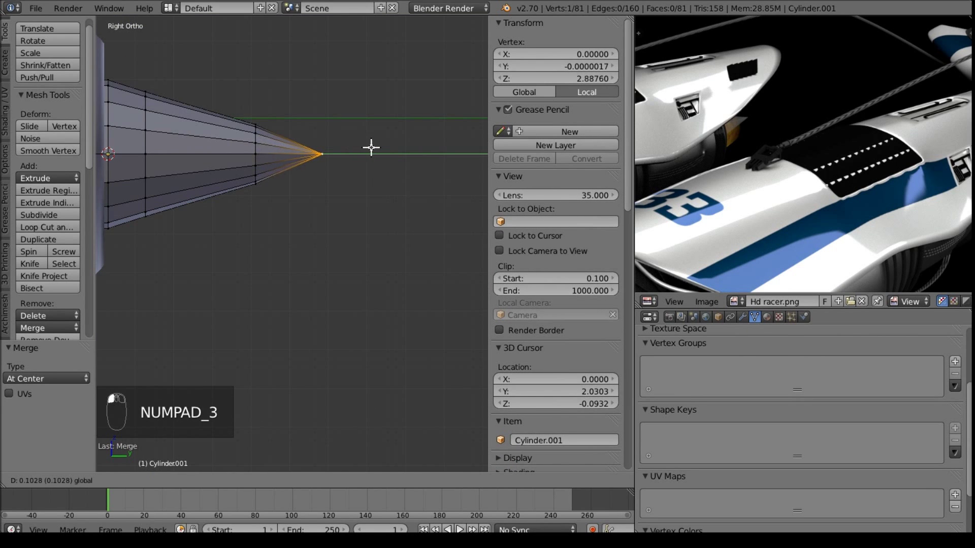
pyautogui.press('Tab')
pyautogui.moveTo(291, 178); pyautogui.dragTo(221, 211, button='middle')
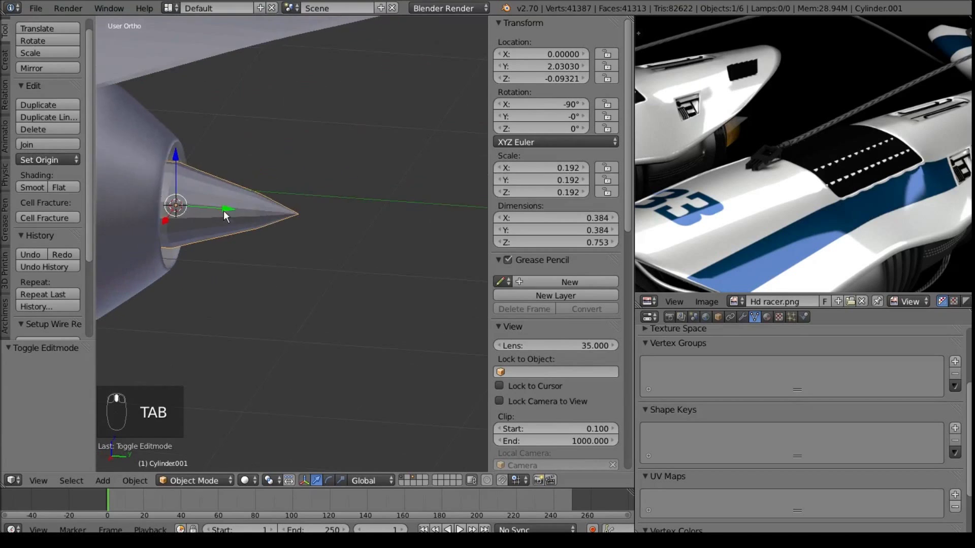
pyautogui.press('Tab')
pyautogui.moveTo(331, 213); pyautogui.dragTo(336, 215)
pyautogui.press('Tab')
# Step: Hide the engine body and select the inner cone
pyautogui.keyDown('shift'); pyautogui.moveTo(194, 204); pyautogui.dragTo(206, 267, button='middle'); pyautogui.keyUp('shift')
pyautogui.rightClick(155, 257)
pyautogui.press('h')
pyautogui.rightClick(213, 264)
# Step: Add a centred edge loop around the band nearest the cone's flat front end
pyautogui.press('Tab')
pyautogui.moveTo(279, 227); pyautogui.dragTo(262, 228, button='middle')
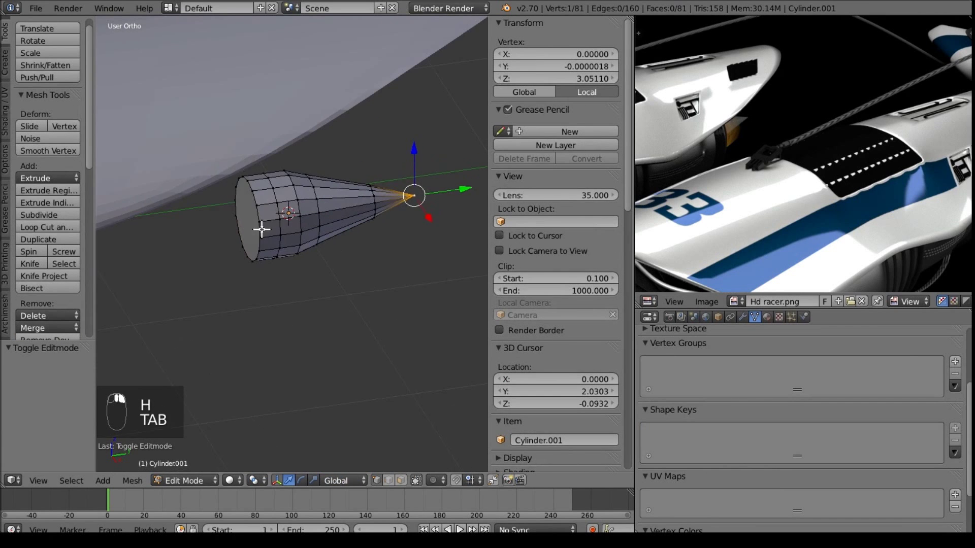
pyautogui.hotkey('ctrl', 'r')
pyautogui.click(257, 192)
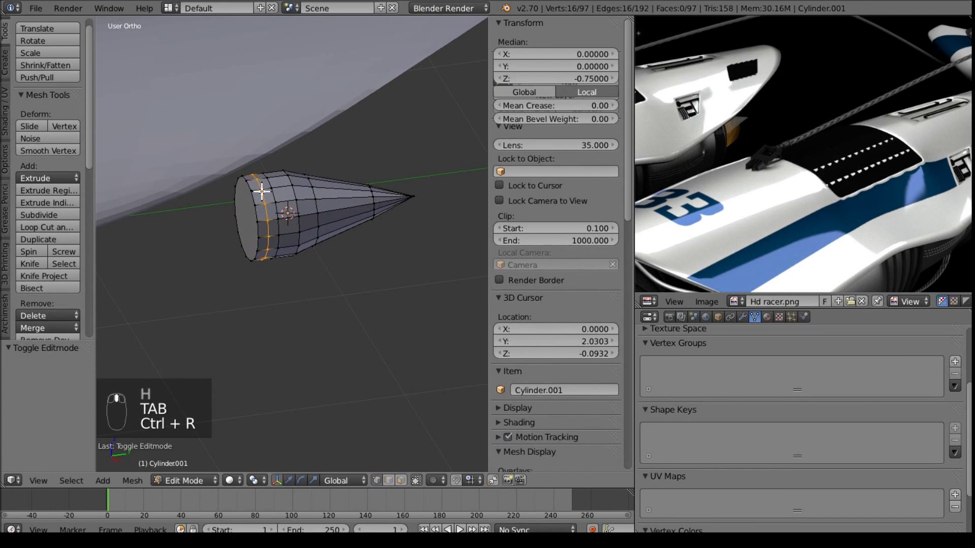
# Step: Extrude the ring of side faces at the cone's flat end and scale it to about 1.345 to form a flange
pyautogui.keyDown('alt'); pyautogui.keyDown('shift'); pyautogui.rightClick(240, 230); pyautogui.keyUp('shift'); pyautogui.keyUp('alt')
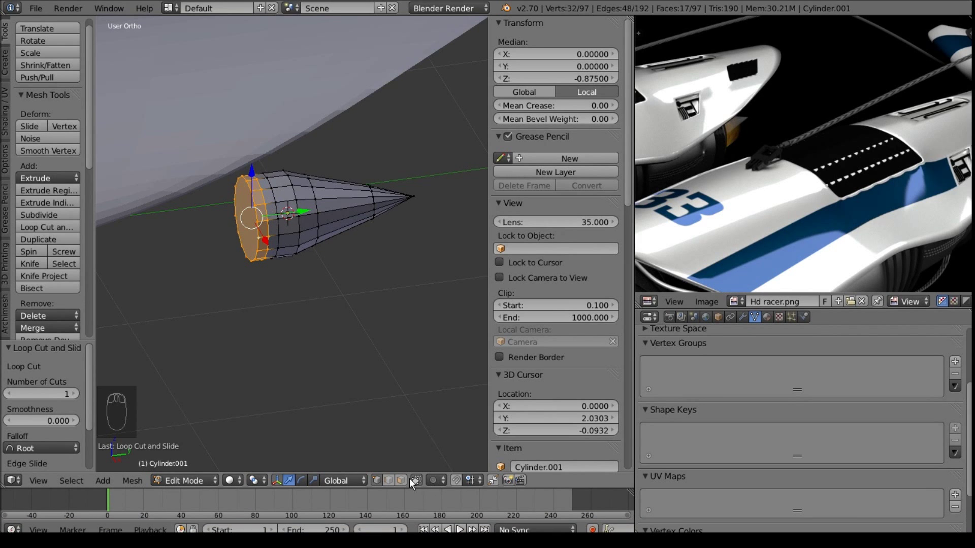
pyautogui.moveTo(266, 211); pyautogui.dragTo(316, 213, button='middle')
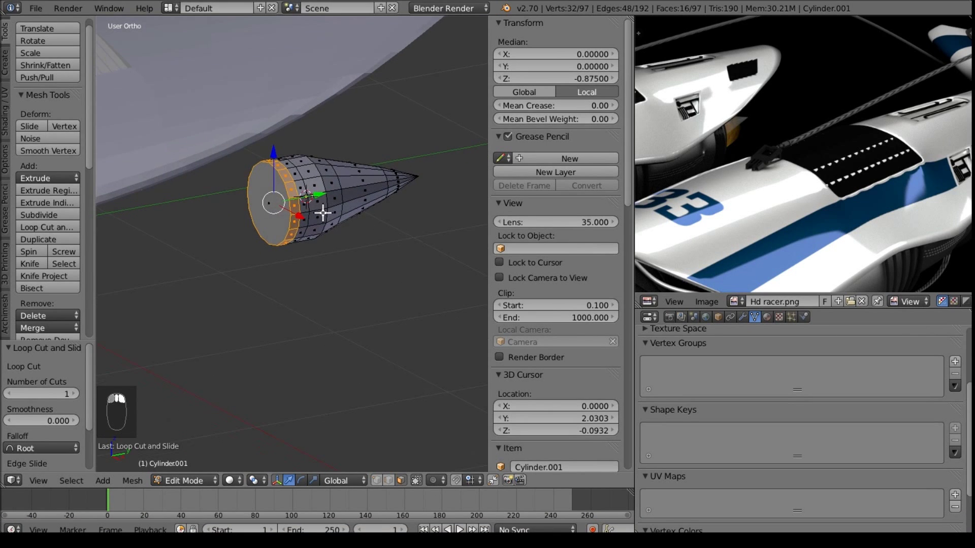
pyautogui.press('e')
pyautogui.press('s')
pyautogui.click(361, 211)
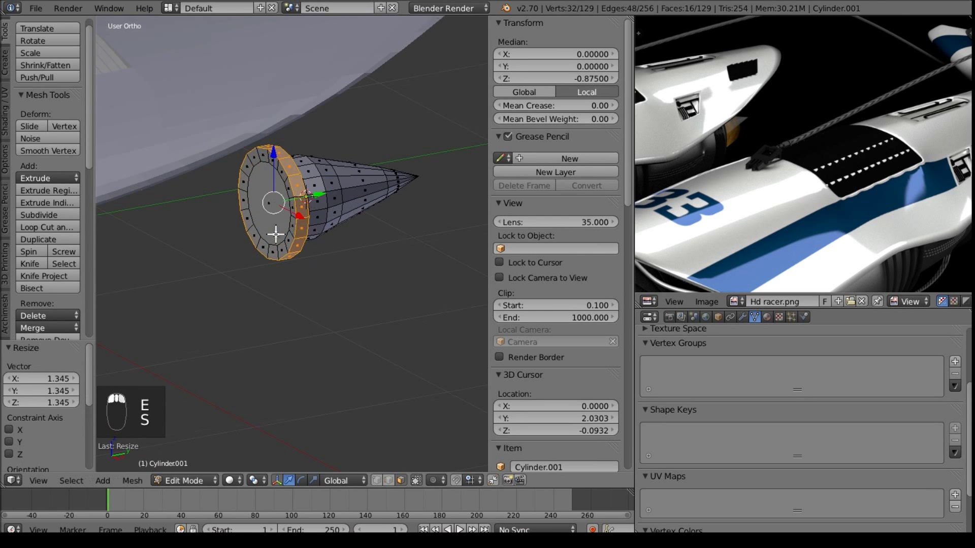
# Step: Return to Object Mode, unhide the engine body and select only the inner cone
pyautogui.press('Tab')
pyautogui.scroll(-4, 295, 216)
pyautogui.press('KP_3')
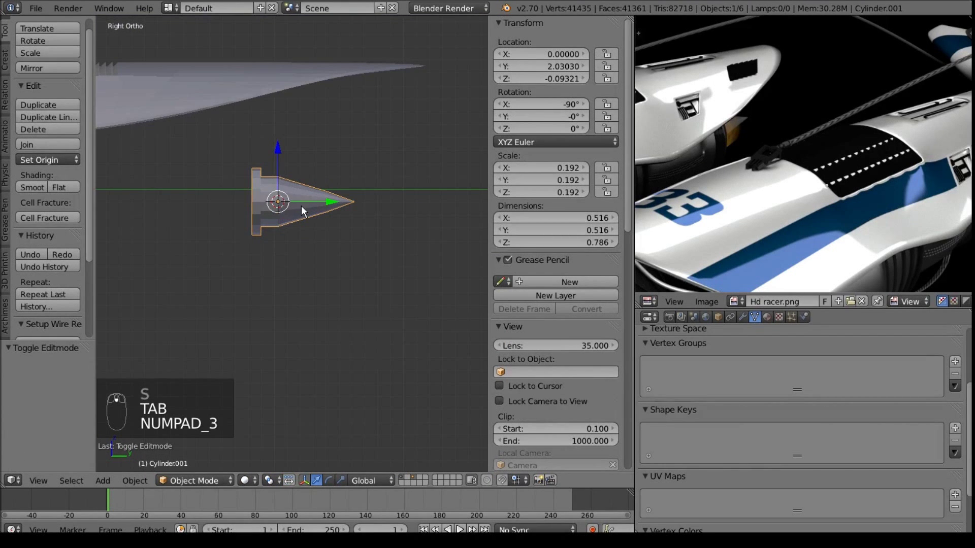
pyautogui.hotkey('alt', 'h')
pyautogui.moveTo(268, 222); pyautogui.dragTo(309, 215, button='middle')
pyautogui.rightClick(309, 214)
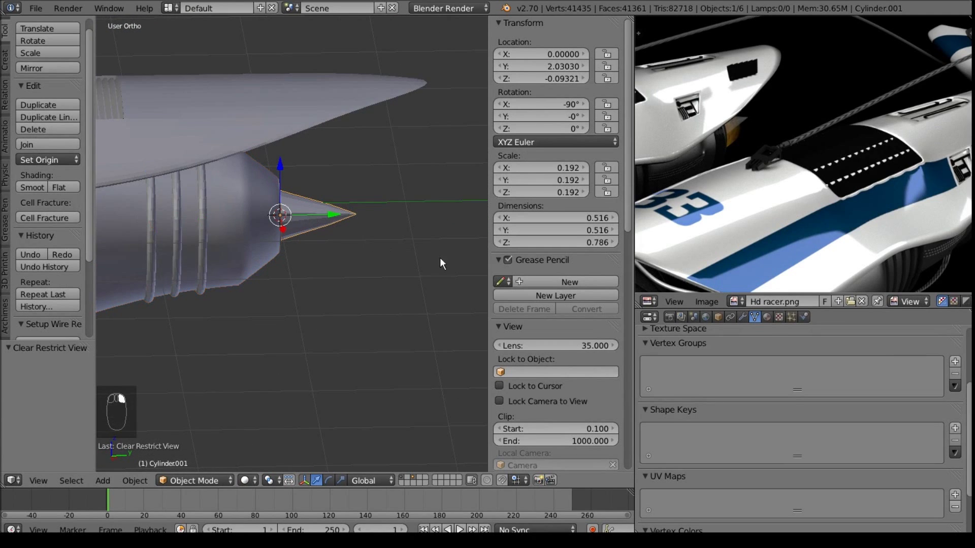
# Step: Add a Subdivision Surface modifier with 2 view subdivisions to the cone and shade it smooth
pyautogui.click(742, 317)
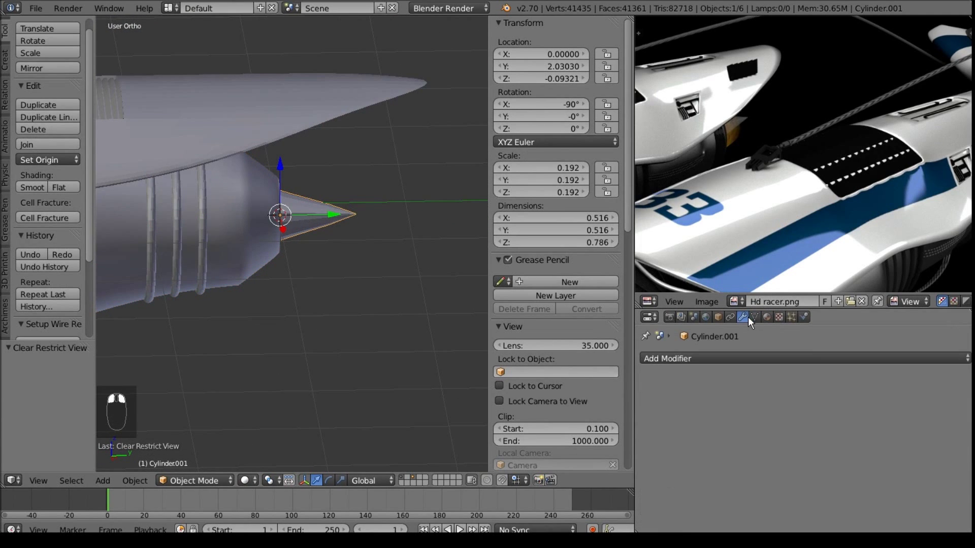
pyautogui.click(699, 358)
pyautogui.click(651, 312)
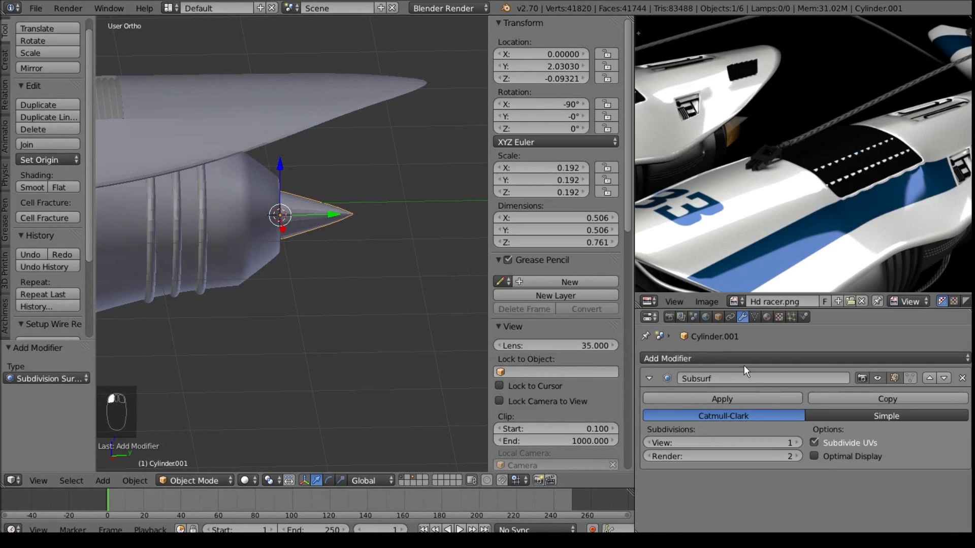
pyautogui.click(796, 443)
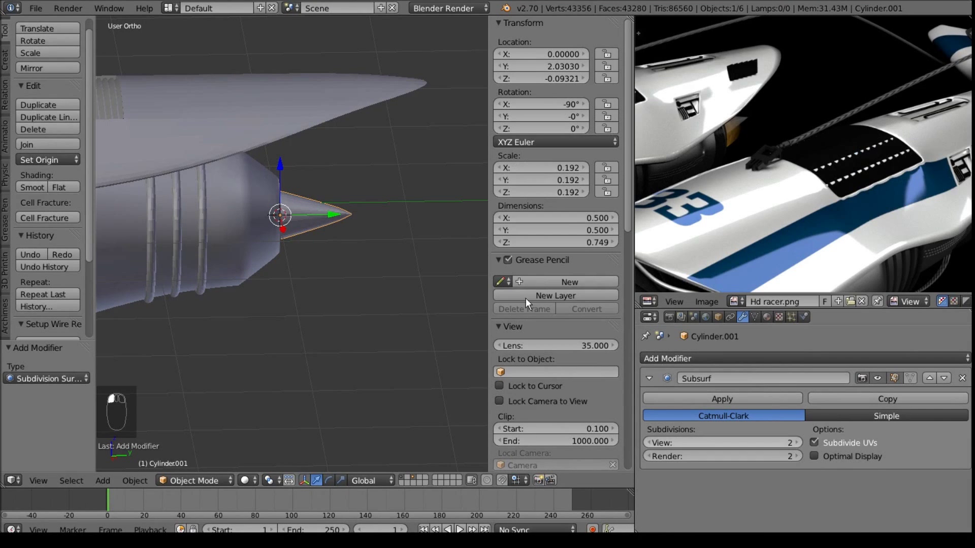
pyautogui.click(32, 187)
# Step: Examine the whole engine from the front, side and above, and check the engine body's mesh
pyautogui.moveTo(321, 190)
pyautogui.mouseDown(button='middle')
pyautogui.moveTo(253, 174)
pyautogui.moveTo(196, 184)
pyautogui.moveTo(285, 216)
pyautogui.moveTo(322, 160)
pyautogui.moveTo(334, 178)
pyautogui.moveTo(412, 175)
pyautogui.moveTo(273, 186)
pyautogui.moveTo(379, 176)
pyautogui.moveTo(313, 180)
pyautogui.moveTo(320, 177)
pyautogui.mouseUp(button='middle')
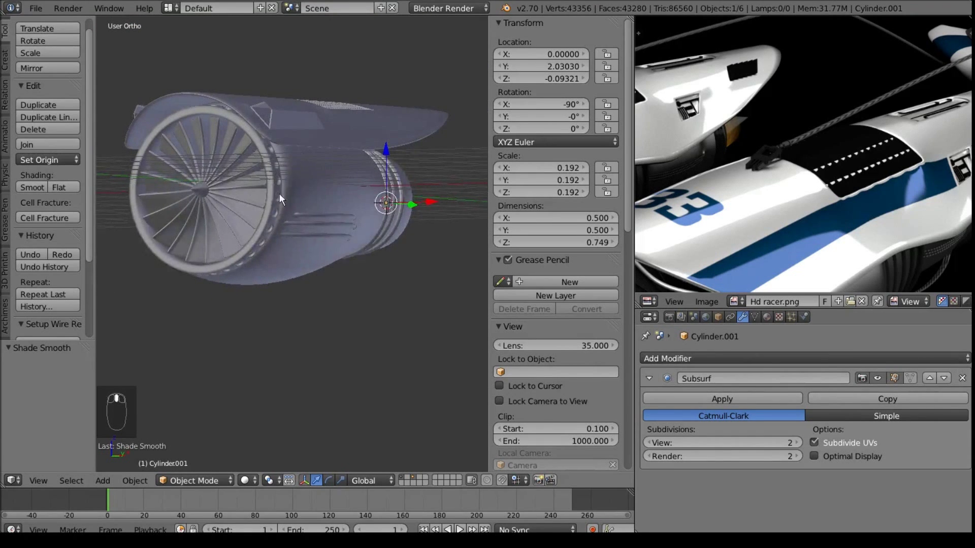
pyautogui.moveTo(325, 248); pyautogui.dragTo(163, 164, button='middle')
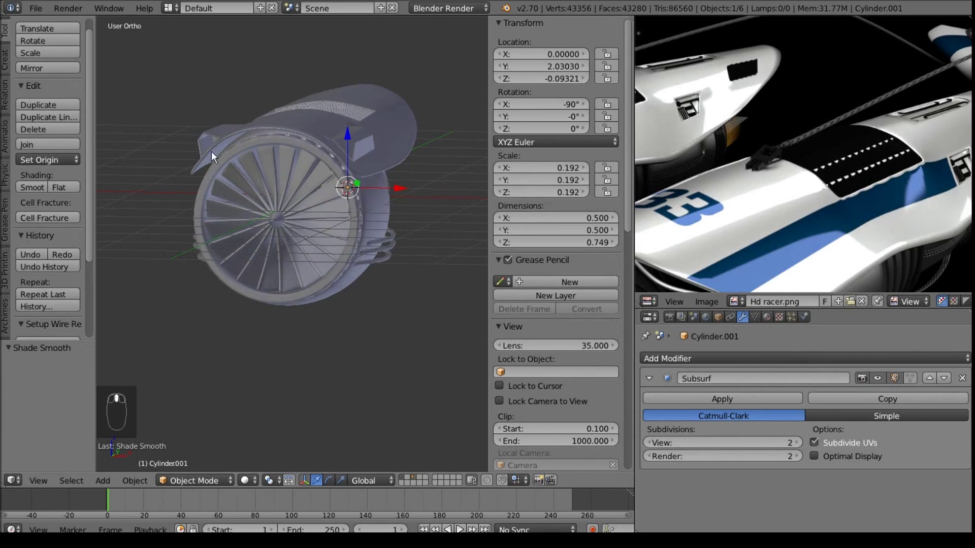
pyautogui.moveTo(308, 201); pyautogui.dragTo(246, 229, button='middle')
pyautogui.moveTo(293, 165); pyautogui.dragTo(281, 230, button='middle')
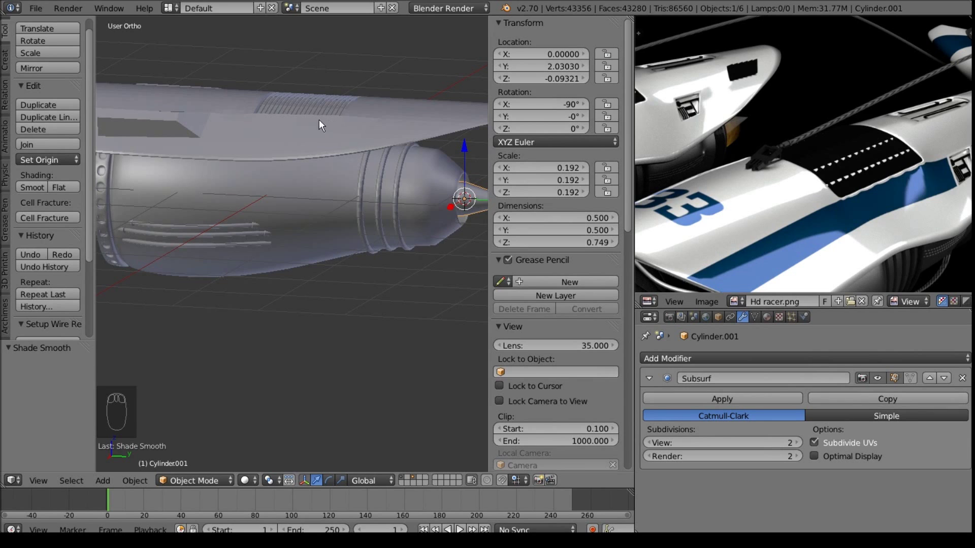
pyautogui.moveTo(251, 224); pyautogui.dragTo(295, 243, button='middle')
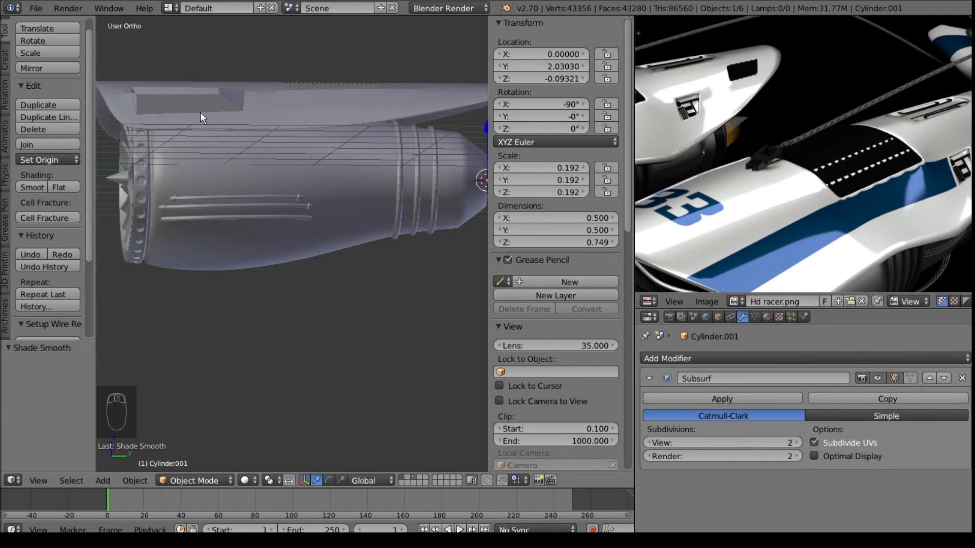
pyautogui.moveTo(274, 298); pyautogui.dragTo(177, 366, button='middle')
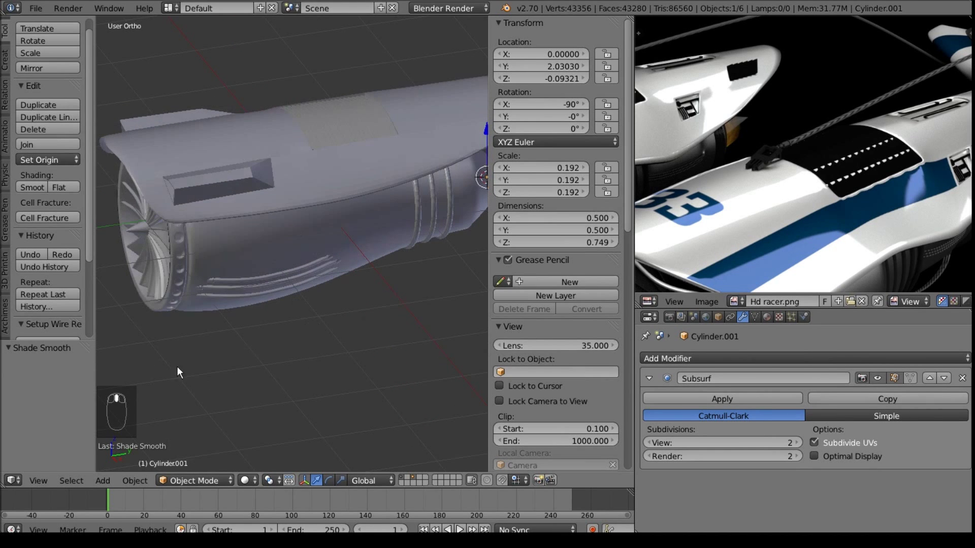
pyautogui.rightClick(382, 230)
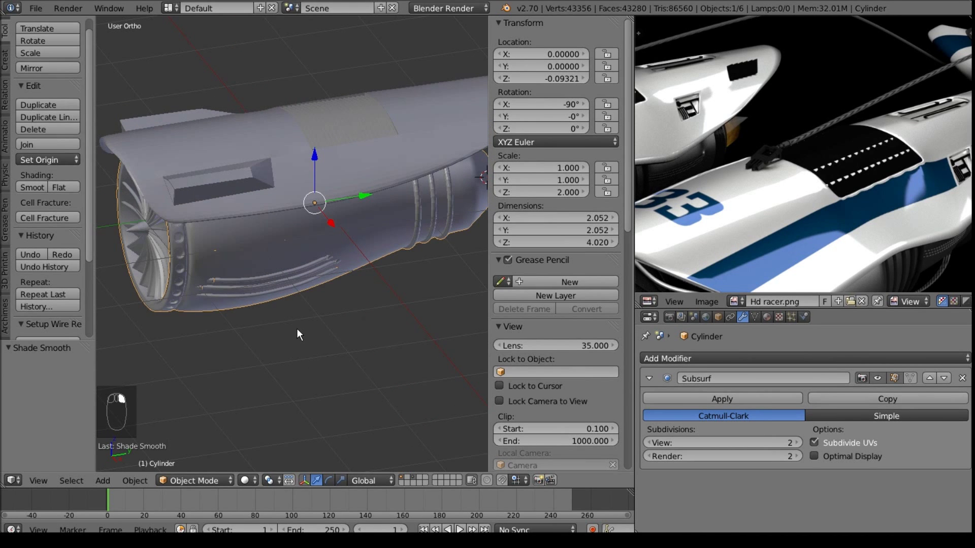
pyautogui.press('Tab')
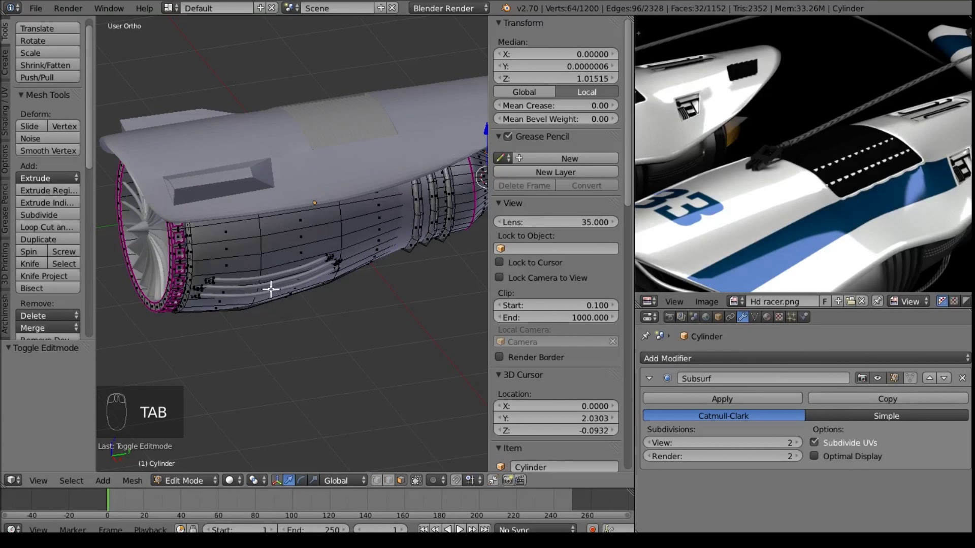
pyautogui.press('Tab')
# Step: Hide the intake fan blades, the exhaust cone and the upper cowling to expose the engine body
pyautogui.moveTo(245, 320); pyautogui.dragTo(213, 268, button='middle')
pyautogui.rightClick(213, 268)
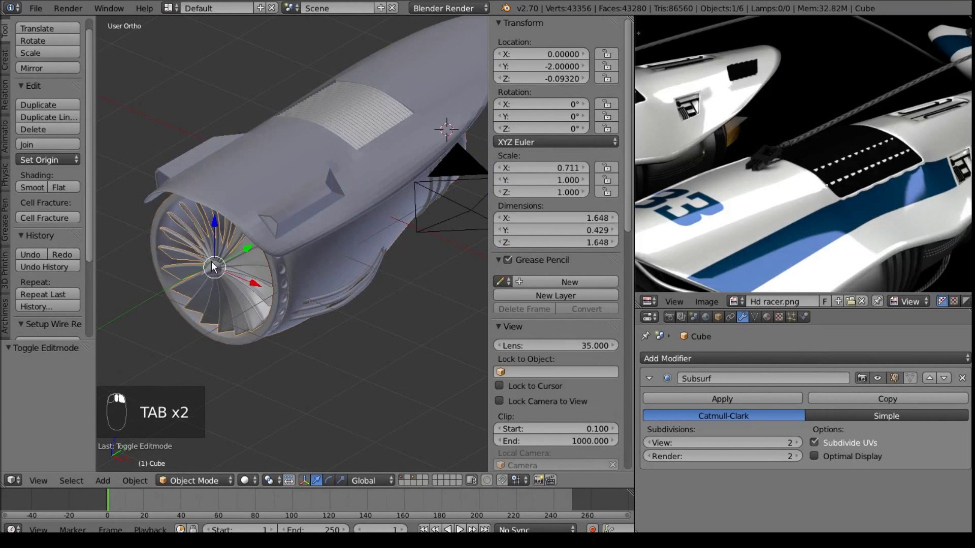
pyautogui.press('h')
pyautogui.moveTo(315, 229); pyautogui.dragTo(158, 210, button='middle')
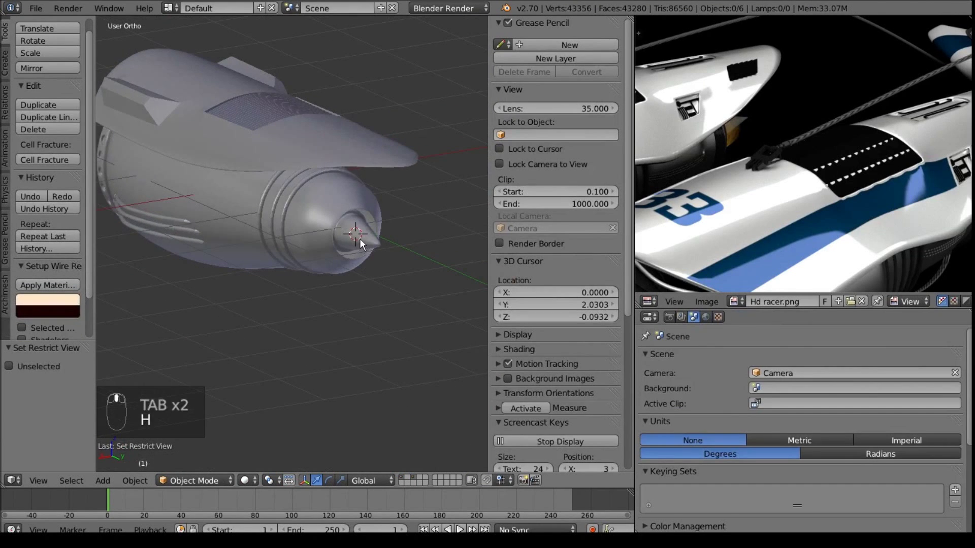
pyautogui.press('h')
pyautogui.moveTo(238, 253); pyautogui.dragTo(326, 189, button='middle')
pyautogui.rightClick(295, 108)
pyautogui.press('h')
# Step: Enter Edit Mode on the engine body and select part of each side pipe's end brackets
pyautogui.moveTo(279, 166); pyautogui.dragTo(359, 195, button='middle')
pyautogui.rightClick(333, 170)
pyautogui.press('Tab')
pyautogui.scroll(6, 275, 320)
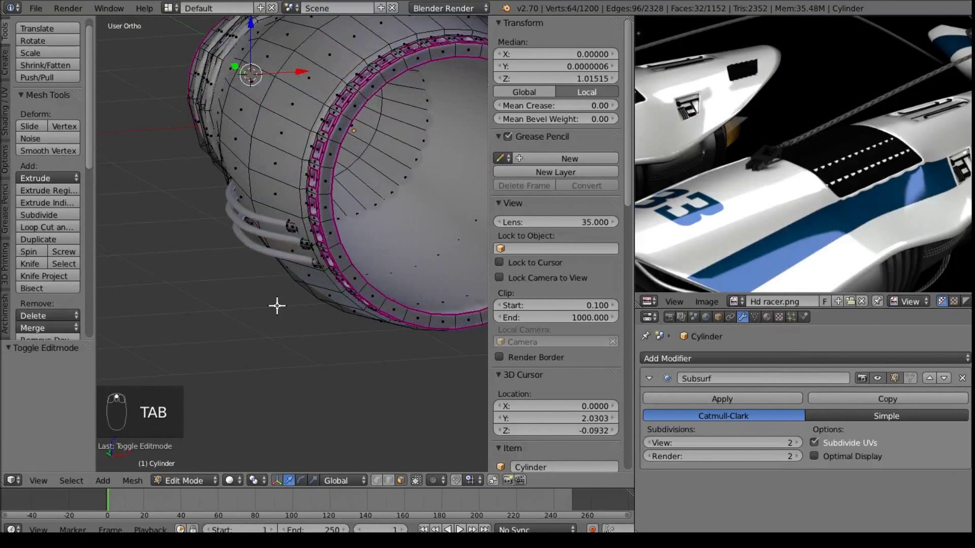
pyautogui.rightClick(380, 191)
pyautogui.keyDown('shift'); pyautogui.rightClick(410, 212); pyautogui.keyUp('shift')
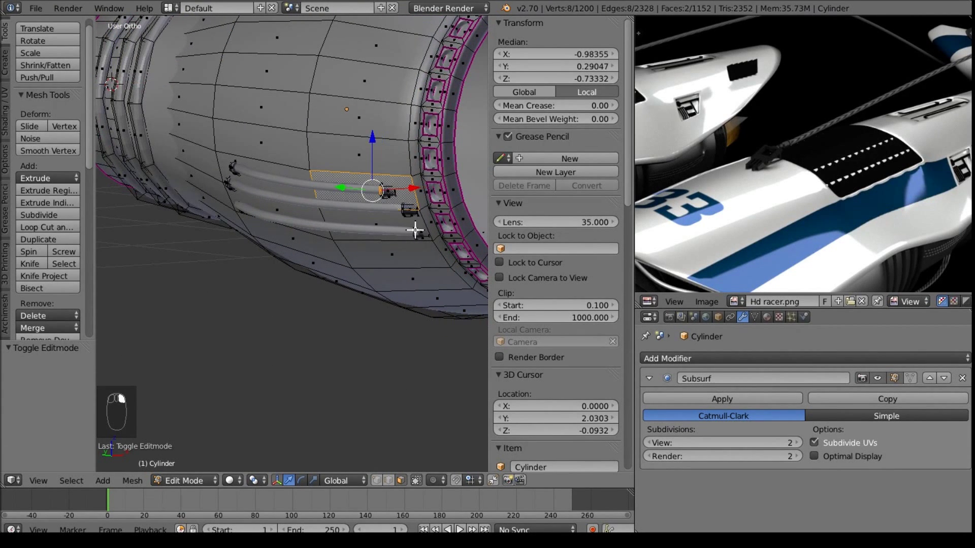
pyautogui.hotkey('ctrl', 'z')
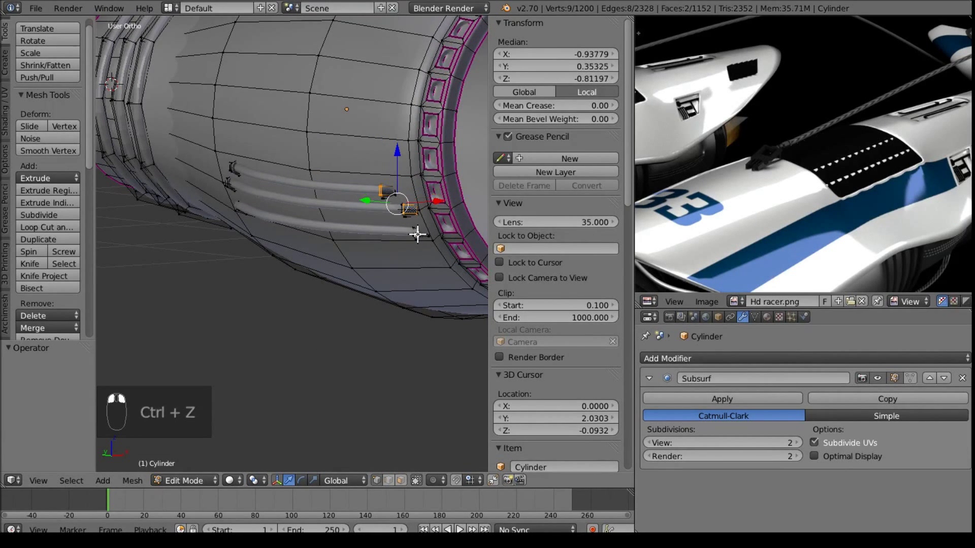
pyautogui.keyDown('shift'); pyautogui.rightClick(418, 235); pyautogui.keyUp('shift')
pyautogui.moveTo(283, 272); pyautogui.dragTo(398, 266, button='middle')
pyautogui.scroll(5, 398, 266)
pyautogui.keyDown('shift'); pyautogui.rightClick(456, 226); pyautogui.keyUp('shift')
pyautogui.hotkey('ctrl', 'z')
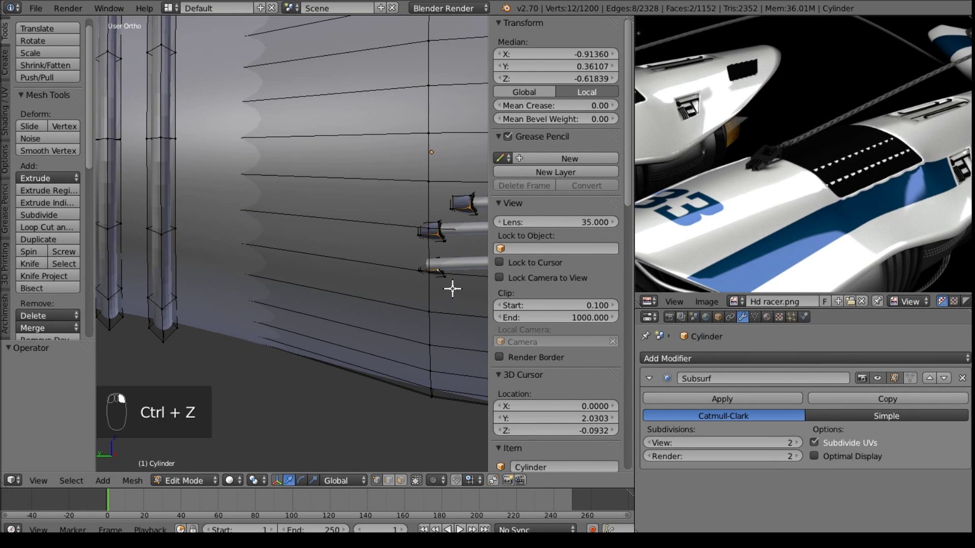
# Step: Extend the selection to the linked bracket geometry and make its normals consistent
pyautogui.hotkey('ctrl', 'l')
pyautogui.press('space')
pyautogui.write('make norma')
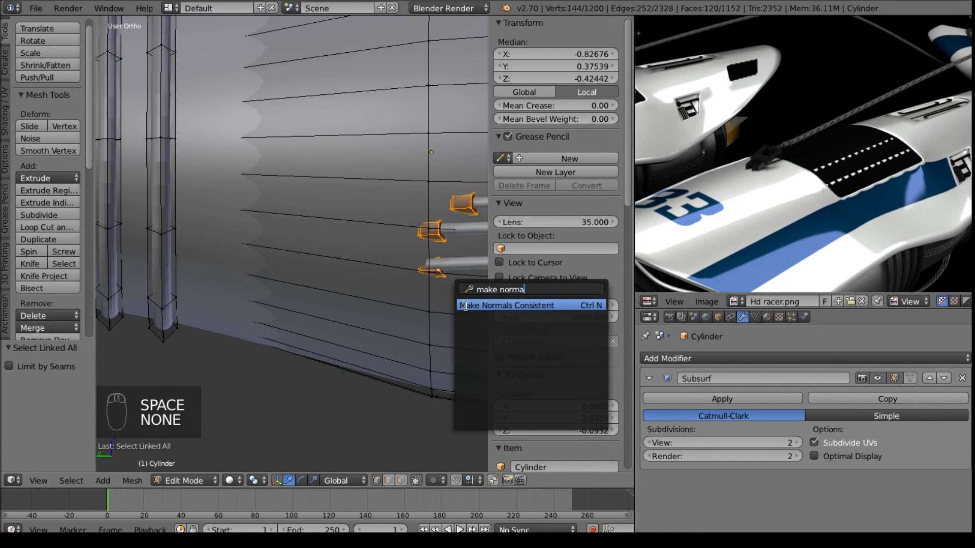
pyautogui.click(467, 305)
pyautogui.press('z')
pyautogui.press('z')
pyautogui.press('Tab')
pyautogui.scroll(-3, 395, 261)
pyautogui.moveTo(395, 261); pyautogui.dragTo(250, 265, button='middle')
pyautogui.press('Tab')
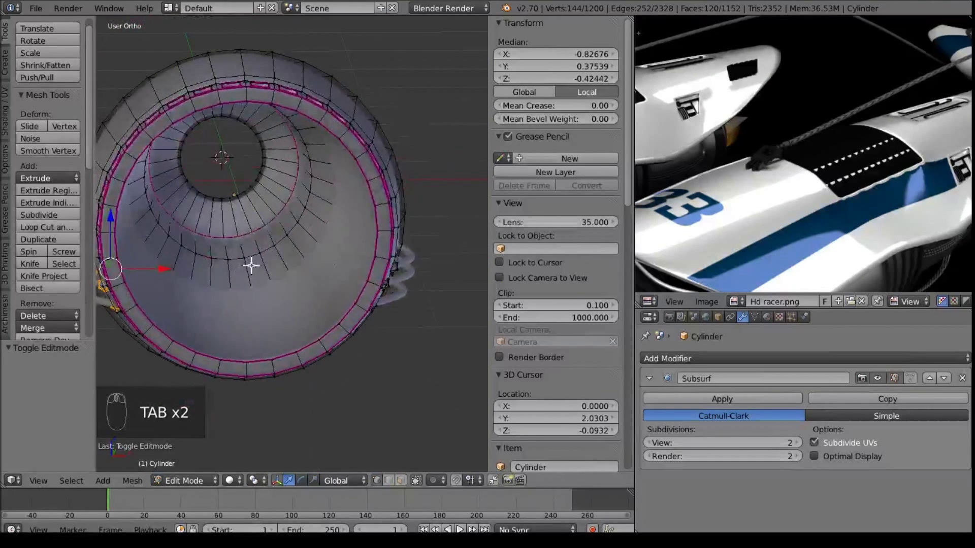
# Step: Select the edge loop inside the engine body's narrowing section and snap the 3D cursor to it
pyautogui.moveTo(245, 213); pyautogui.dragTo(208, 221, button='middle')
pyautogui.rightClick(284, 224)
pyautogui.keyDown('alt'); pyautogui.rightClick(284, 222); pyautogui.keyUp('alt')
pyautogui.moveTo(282, 217); pyautogui.dragTo(287, 251, button='middle')
pyautogui.hotkey('shift', 's')
pyautogui.click(305, 216)
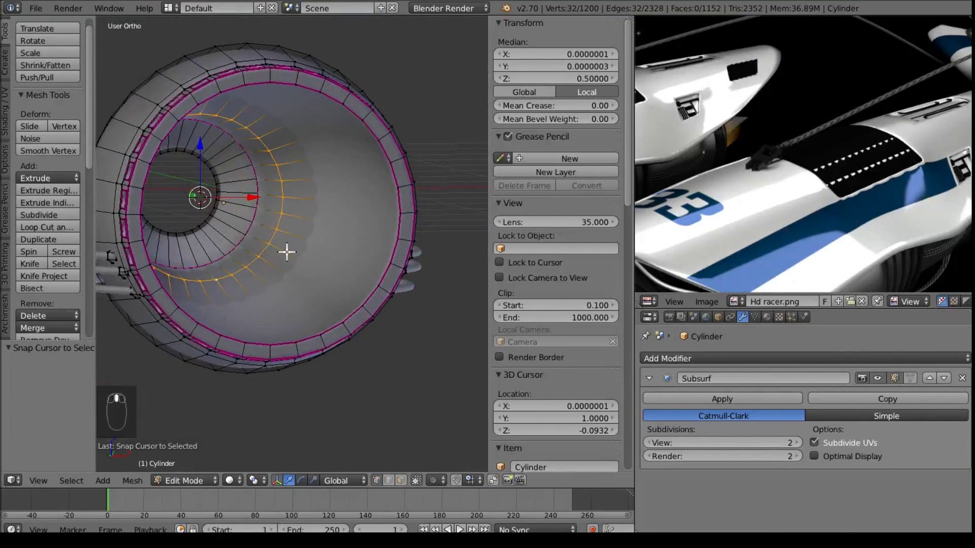
# Step: Add a 12-vertex circle at the 3D cursor inside the engine body
pyautogui.hotkey('shift', 'a')
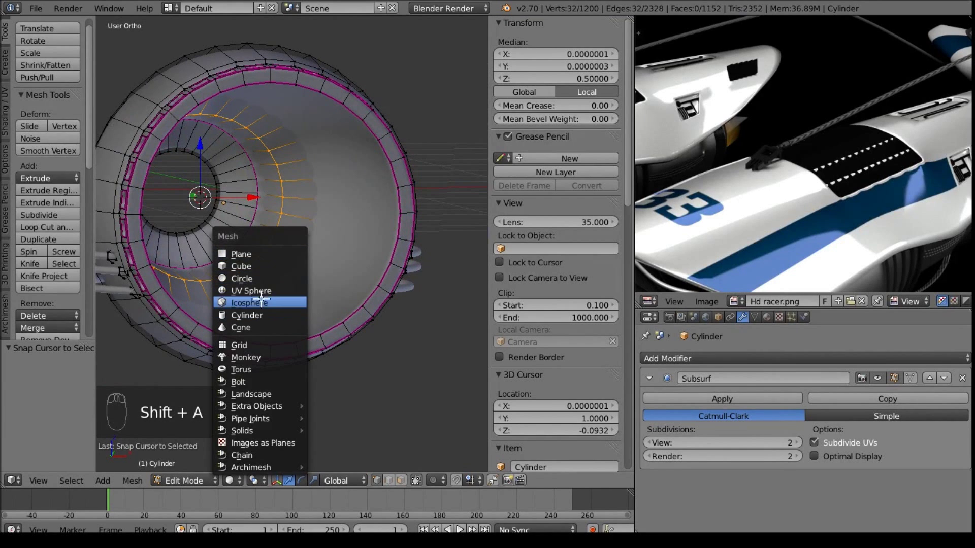
pyautogui.click(249, 278)
pyautogui.click(52, 379)
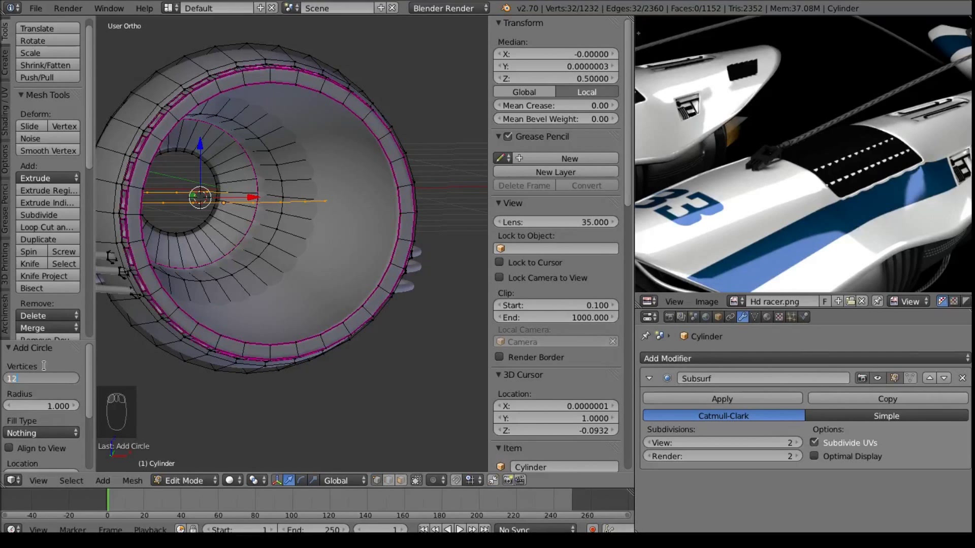
pyautogui.moveTo(178, 213); pyautogui.dragTo(166, 199, button='middle')
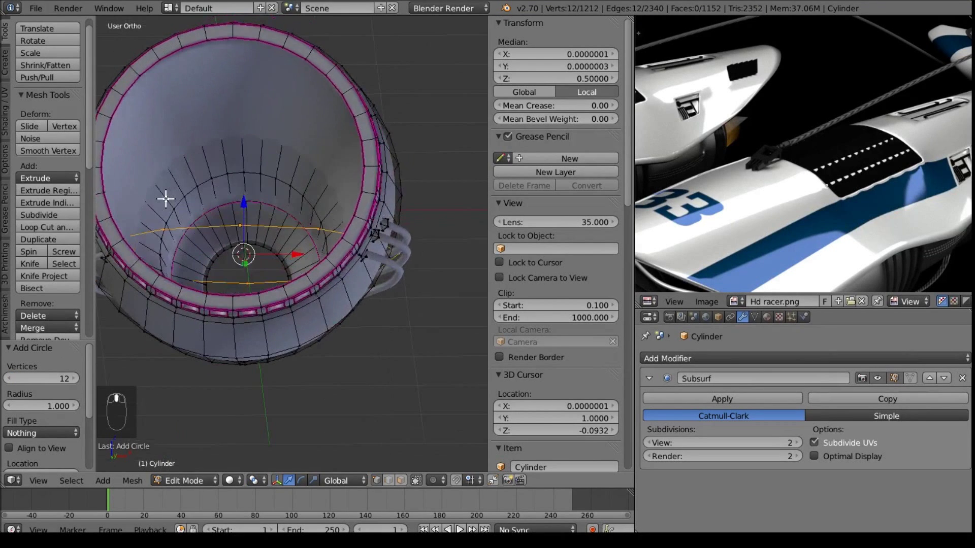
# Step: Rotate the circle upright across the engine's axis and scale it by 0.584
pyautogui.press('KP_3')
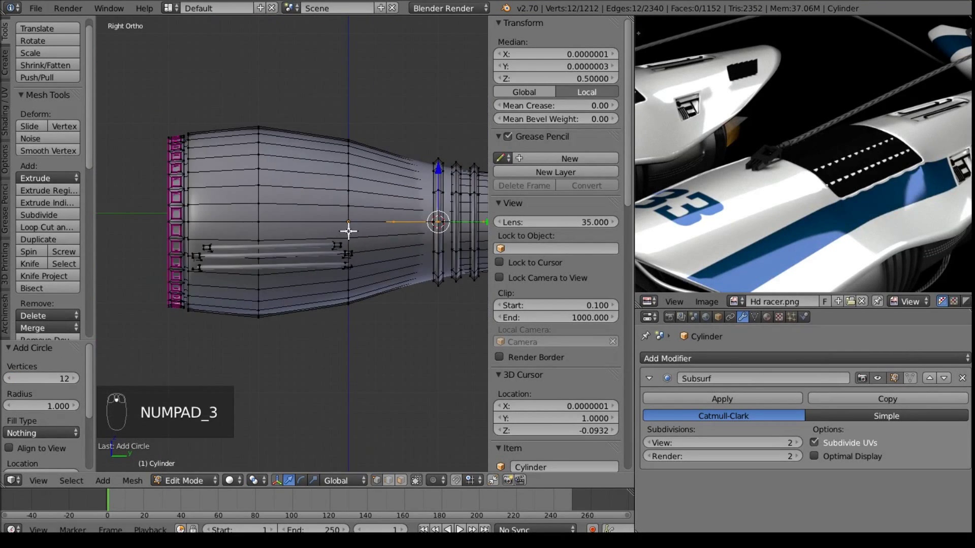
pyautogui.press('z')
pyautogui.press('r')
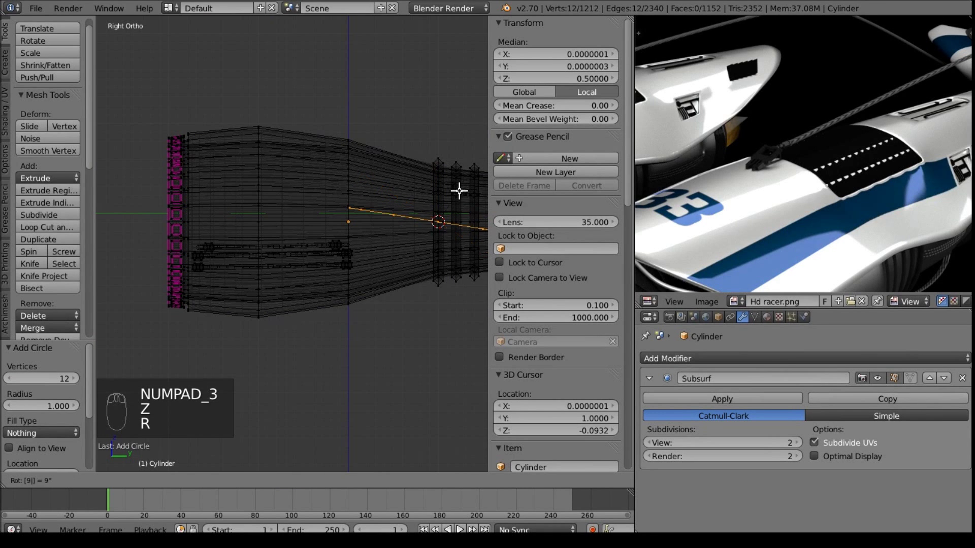
pyautogui.click(437, 198)
pyautogui.keyDown('shift'); pyautogui.moveTo(411, 185); pyautogui.dragTo(344, 275, button='middle'); pyautogui.keyUp('shift')
pyautogui.press('s')
pyautogui.click(338, 216)
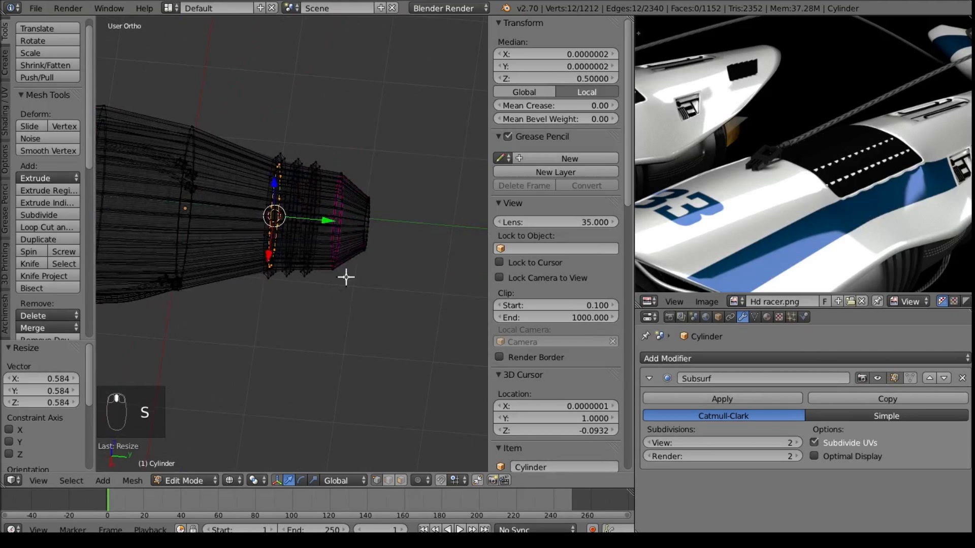
# Step: Move the circle 0.369 along Y toward the exhaust end and fill it with a face
pyautogui.press('g')
pyautogui.press('y')
pyautogui.click(374, 229)
pyautogui.hotkey('ctrl', 'space')
pyautogui.press('z')
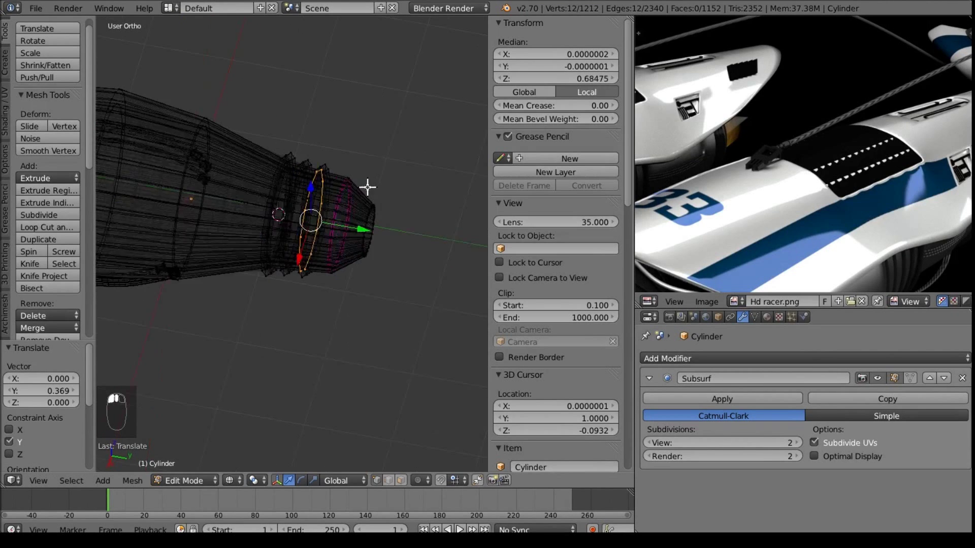
pyautogui.moveTo(380, 185); pyautogui.dragTo(277, 135, button='middle')
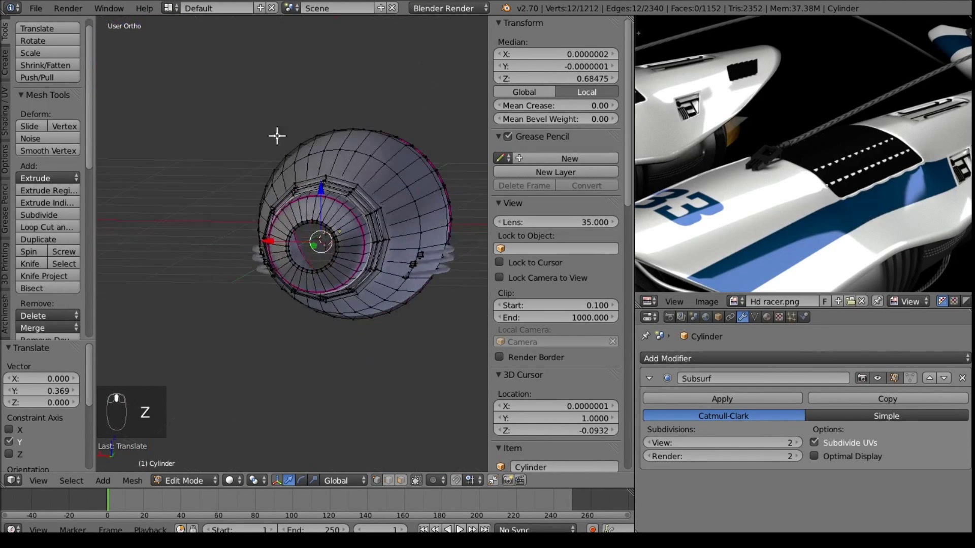
pyautogui.press('f')
# Step: Scale the filled disc by 0.949 to fit inside the ringed exhaust section
pyautogui.moveTo(343, 238); pyautogui.dragTo(413, 290, button='middle')
pyautogui.scroll(2, 413, 290)
pyautogui.moveTo(335, 222); pyautogui.dragTo(325, 259, button='middle')
pyautogui.moveTo(229, 309); pyautogui.dragTo(302, 201, button='middle')
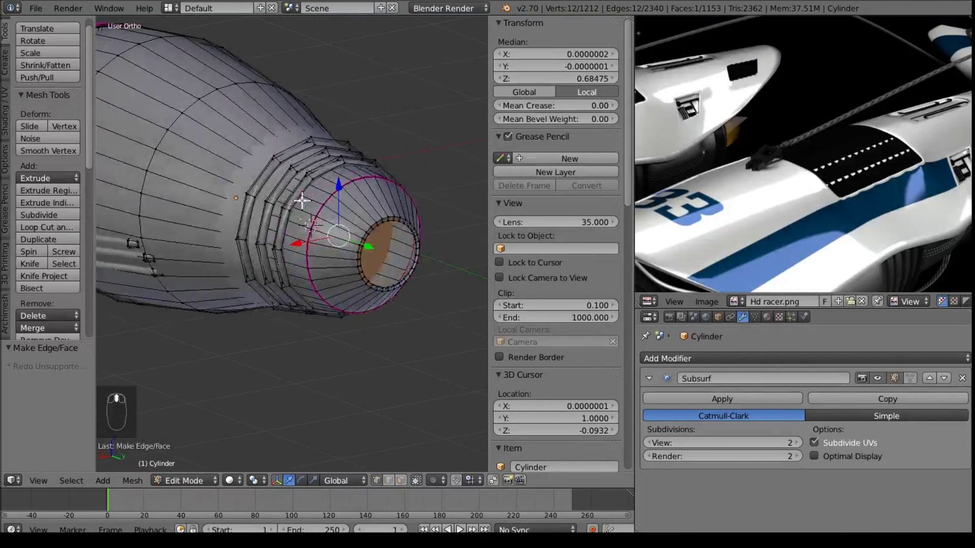
pyautogui.moveTo(255, 174); pyautogui.dragTo(138, 165, button='middle')
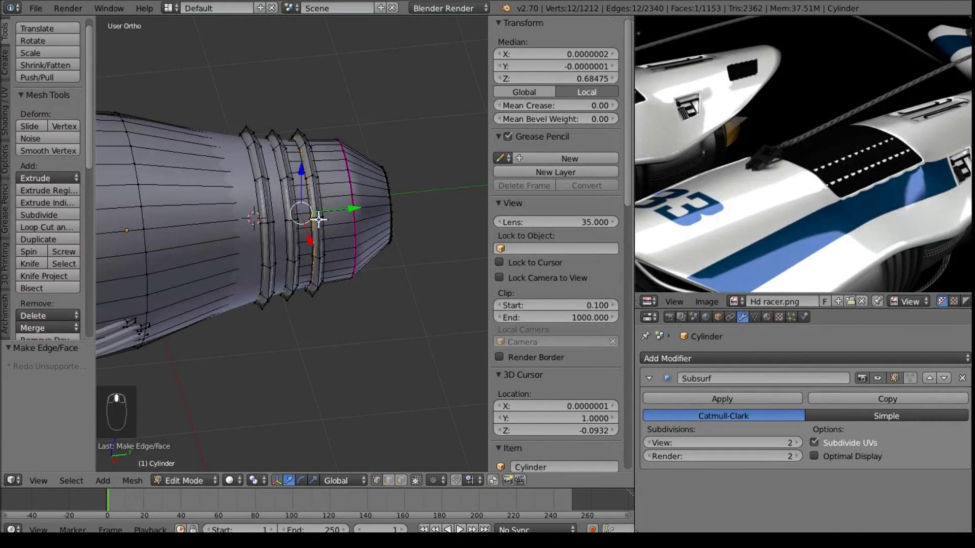
pyautogui.scroll(4, 402, 175)
pyautogui.press('s')
pyautogui.click(350, 194)
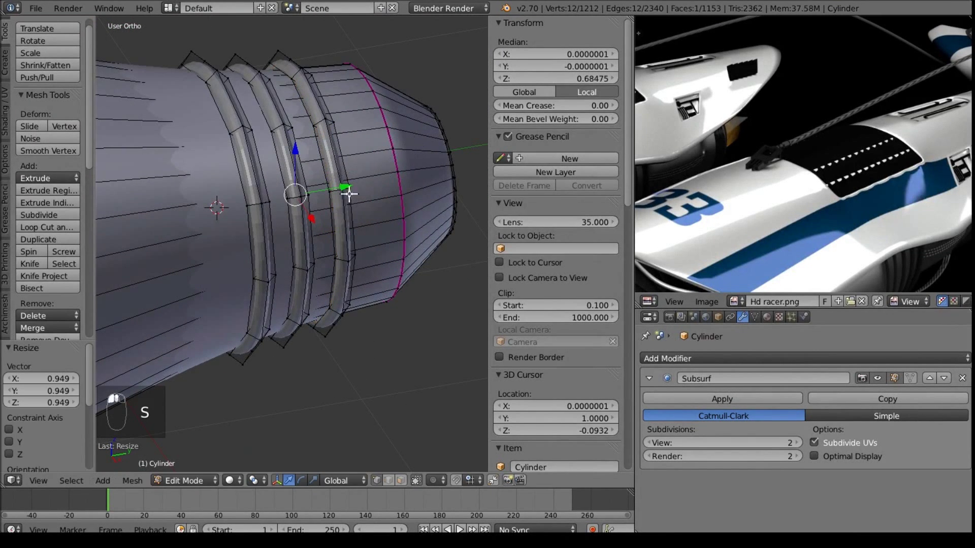
# Step: Duplicate the disc and move the copy along Y by -1.5 and another -1.4 toward the intake
pyautogui.press('KP_3')
pyautogui.press('z')
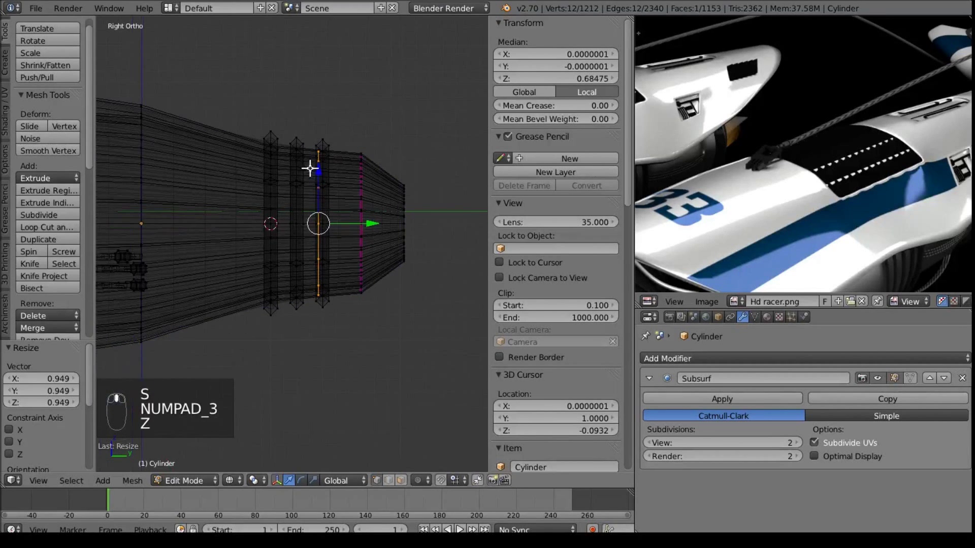
pyautogui.hotkey('shift', 'd')
pyautogui.rightClick(321, 167)
pyautogui.keyDown('ctrl'); pyautogui.moveTo(378, 216); pyautogui.dragTo(181, 217); pyautogui.keyUp('ctrl')
pyautogui.keyDown('shift'); pyautogui.moveTo(259, 211); pyautogui.dragTo(407, 198, button='middle'); pyautogui.keyUp('shift')
pyautogui.hotkey('shift', 'd')
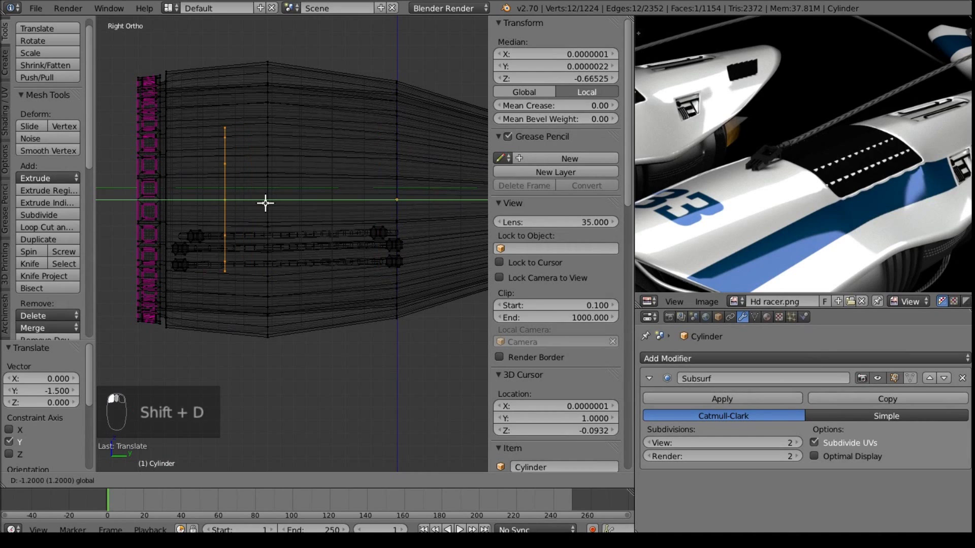
pyautogui.click(243, 204)
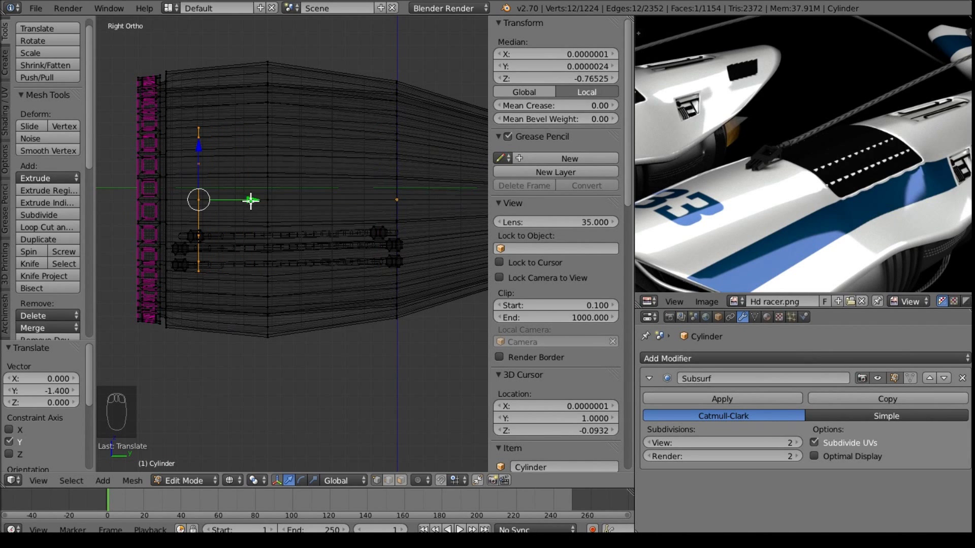
# Step: Scale the duplicated disc by 1.731 to close off the intake opening
pyautogui.press('s')
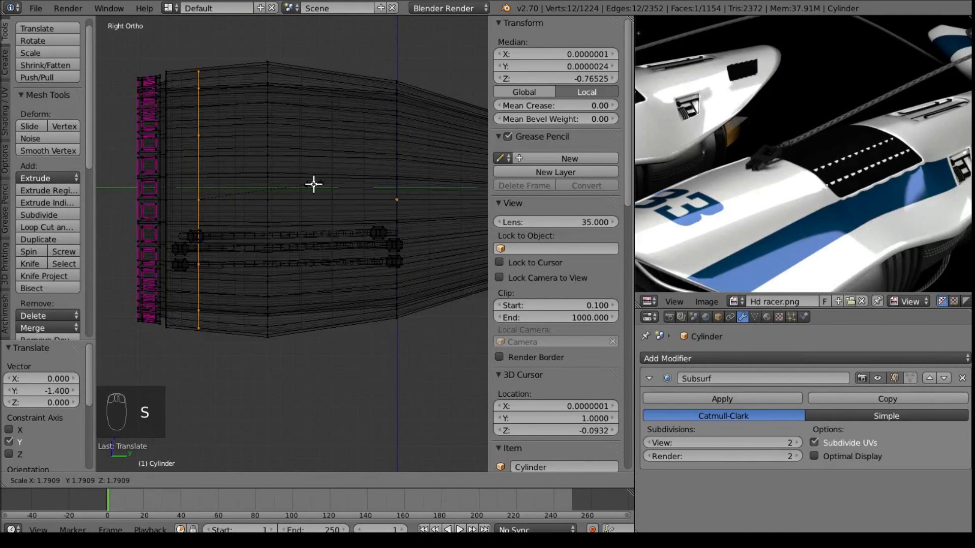
pyautogui.click(312, 185)
pyautogui.press('z')
pyautogui.moveTo(311, 184)
pyautogui.mouseDown(button='middle')
pyautogui.moveTo(381, 159)
pyautogui.moveTo(387, 196)
pyautogui.moveTo(358, 125)
pyautogui.mouseUp(button='middle')
pyautogui.scroll(2, 361, 127)
pyautogui.moveTo(443, 100); pyautogui.dragTo(241, 247, button='middle')
pyautogui.scroll(-3, 404, 195)
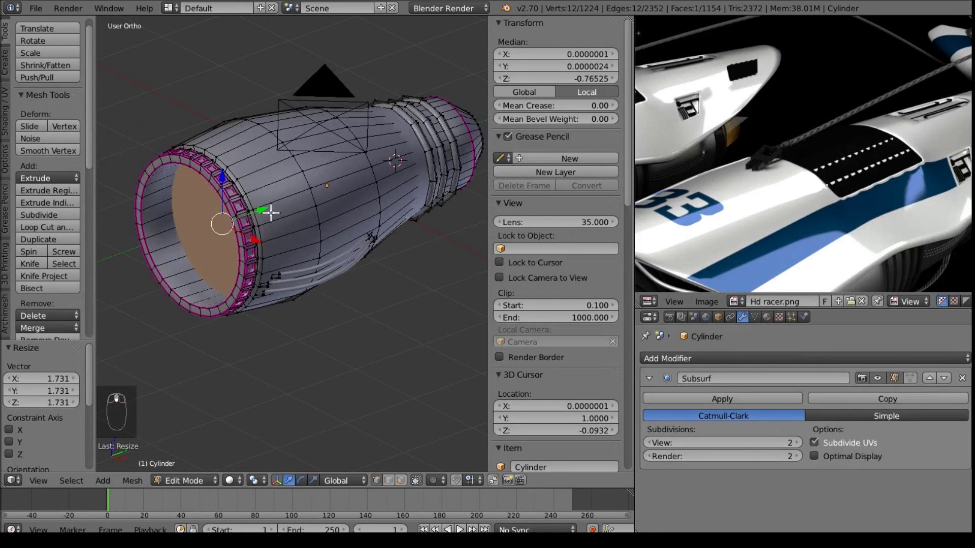
# Step: Rotate the intake disc by 1° in the side view and return to Object Mode
pyautogui.press('KP_3')
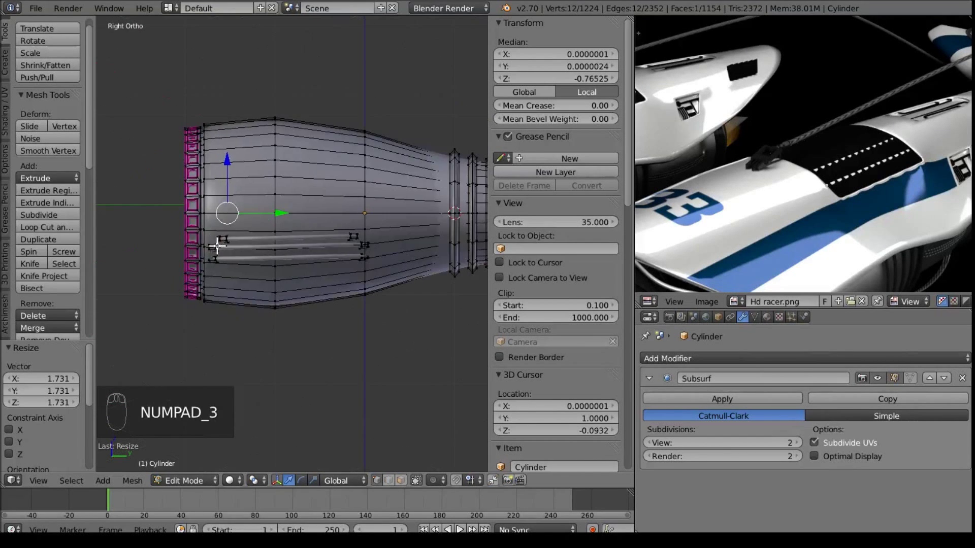
pyautogui.press('z')
pyautogui.press('r')
pyautogui.press('1')
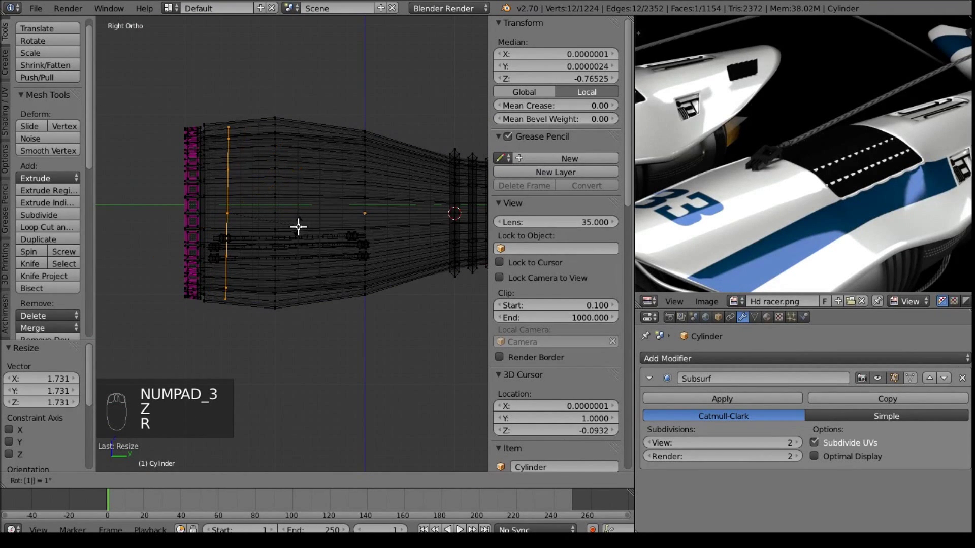
pyautogui.press('Return')
pyautogui.moveTo(298, 227)
pyautogui.mouseDown(button='middle')
pyautogui.moveTo(275, 223)
pyautogui.moveTo(268, 254)
pyautogui.moveTo(153, 211)
pyautogui.mouseUp(button='middle')
pyautogui.press('z')
pyautogui.moveTo(314, 247); pyautogui.dragTo(426, 235, button='middle')
pyautogui.press('Tab')
# Step: Unhide the intake fan blades, exhaust cone and upper cowling
pyautogui.moveTo(302, 290); pyautogui.dragTo(339, 251, button='middle')
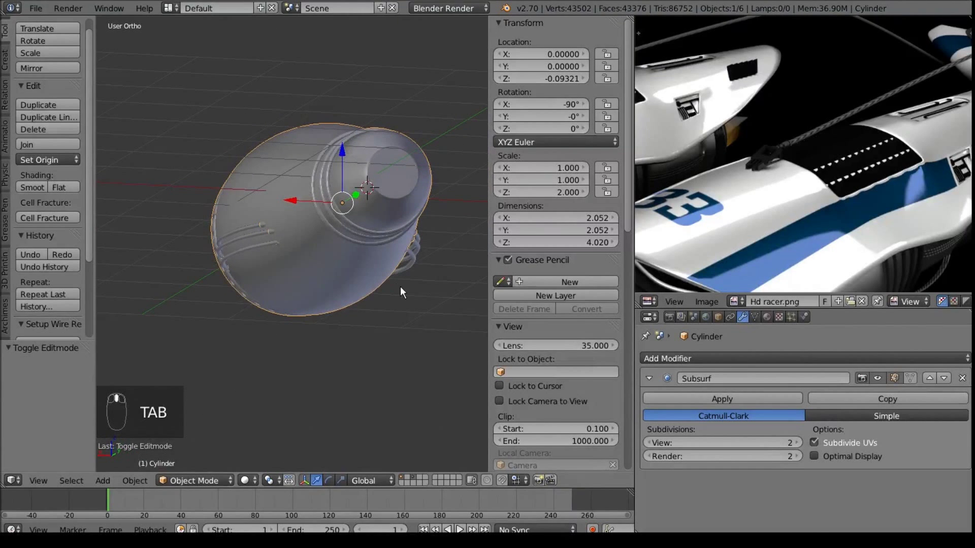
pyautogui.scroll(-5, 810, 233)
pyautogui.scroll(3, 792, 233)
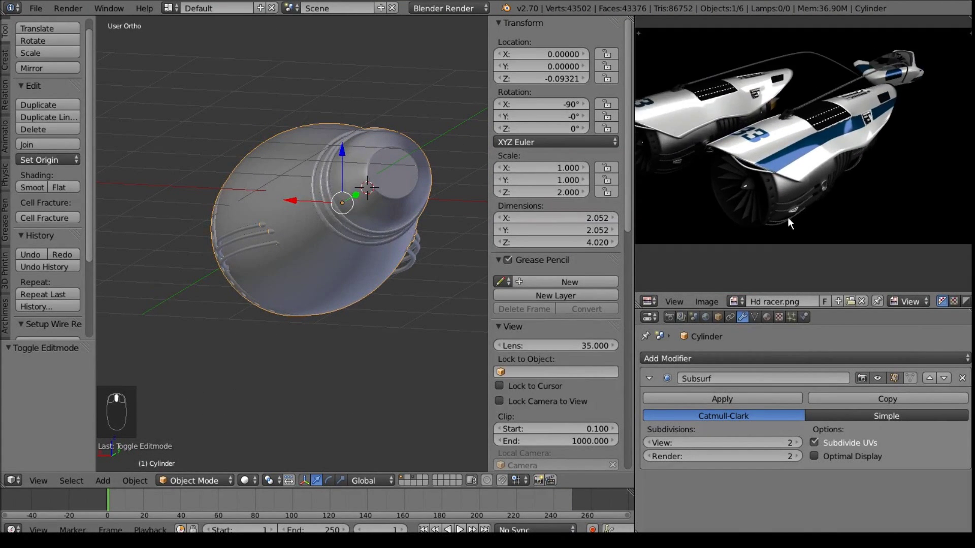
pyautogui.moveTo(322, 281); pyautogui.dragTo(334, 274, button='middle')
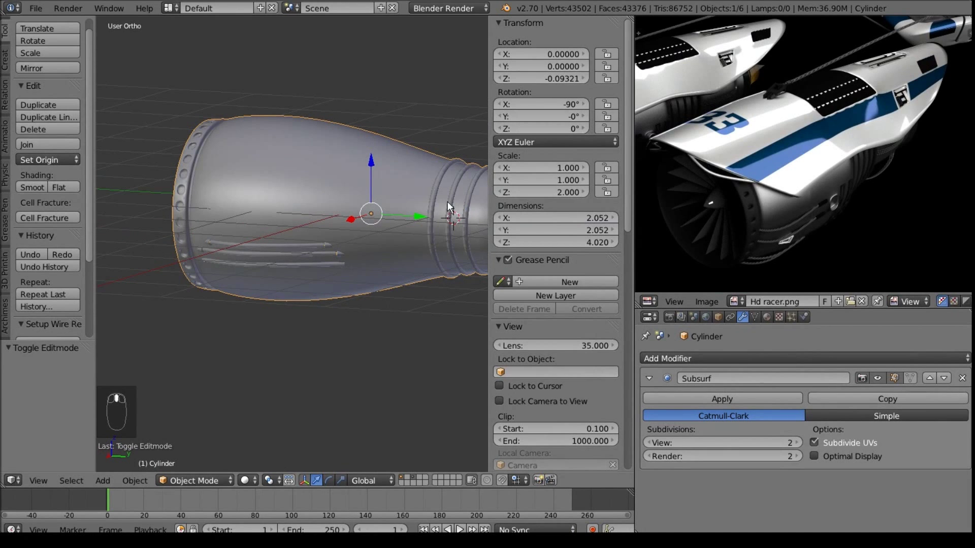
pyautogui.moveTo(354, 309); pyautogui.dragTo(376, 236, button='middle')
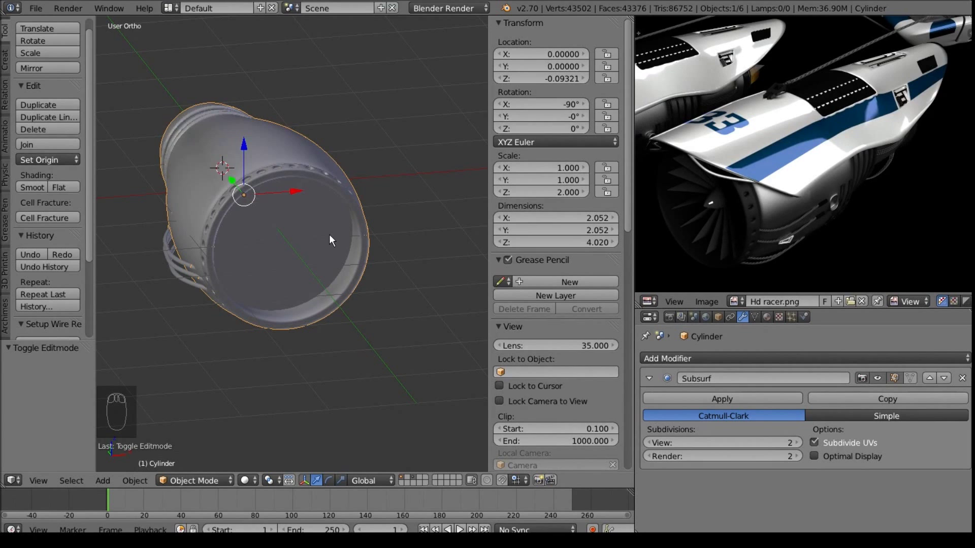
pyautogui.hotkey('alt', 'h')
pyautogui.moveTo(349, 170); pyautogui.dragTo(341, 233, button='middle')
# Step: Select the upper cowling's entire mesh in Edit Mode and set its mean crease to 0.00
pyautogui.rightClick(410, 94)
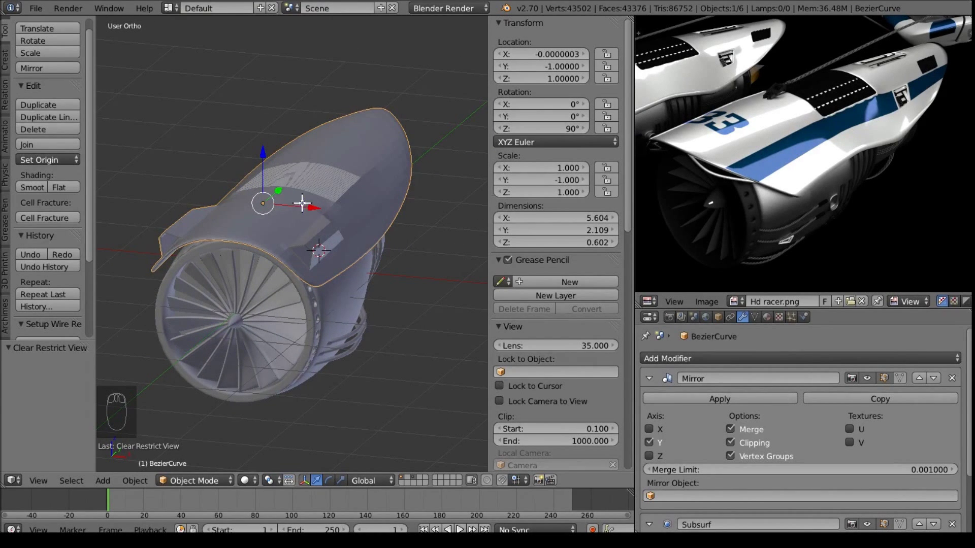
pyautogui.press('Tab')
pyautogui.press('a')
pyautogui.press('a')
pyautogui.press('a')
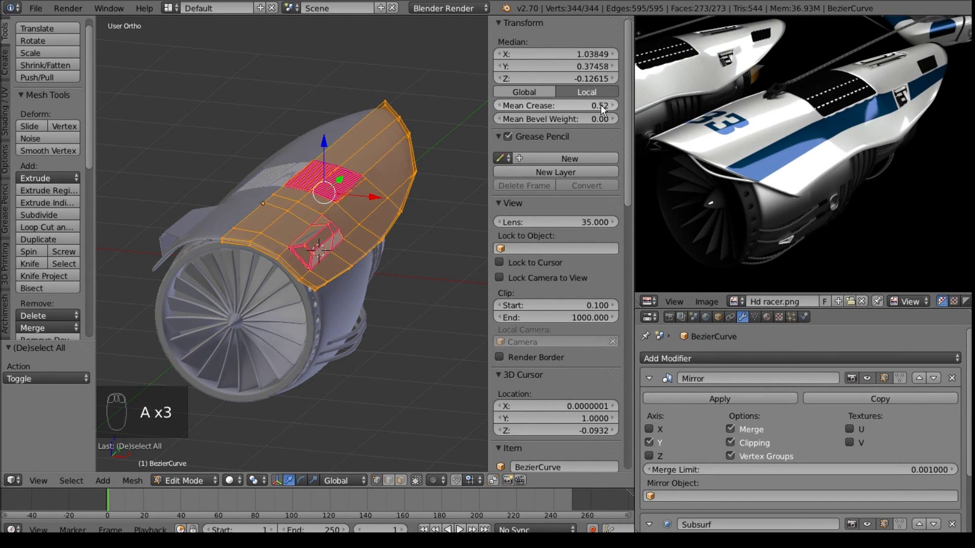
pyautogui.moveTo(602, 105); pyautogui.dragTo(504, 110)
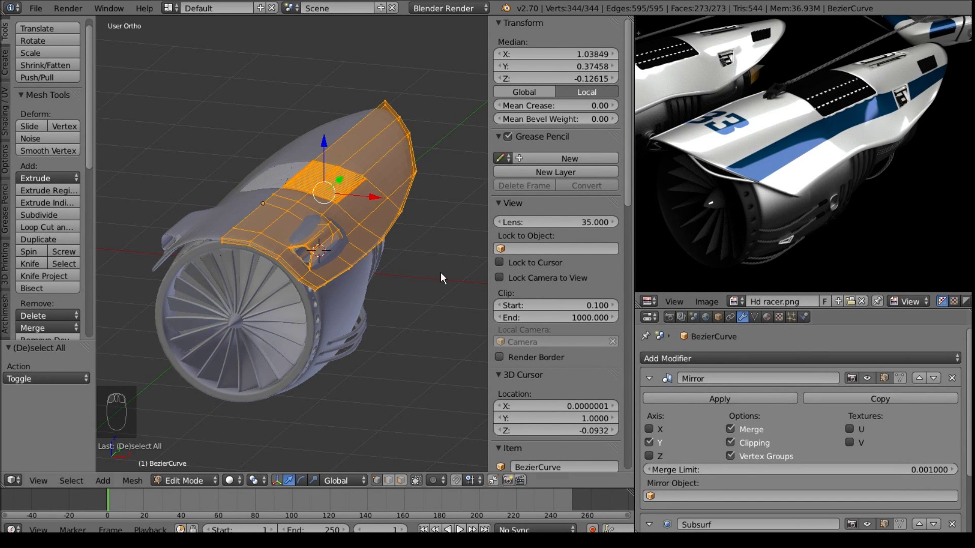
# Step: Add a Bevel modifier to the upper cowling and enlarge the modifier settings area to show its options
pyautogui.click(681, 358)
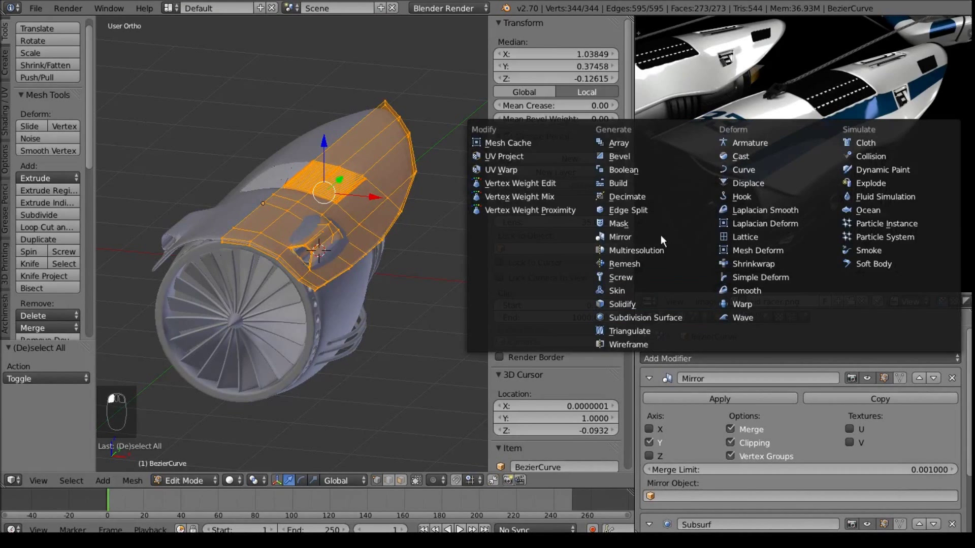
pyautogui.click(632, 156)
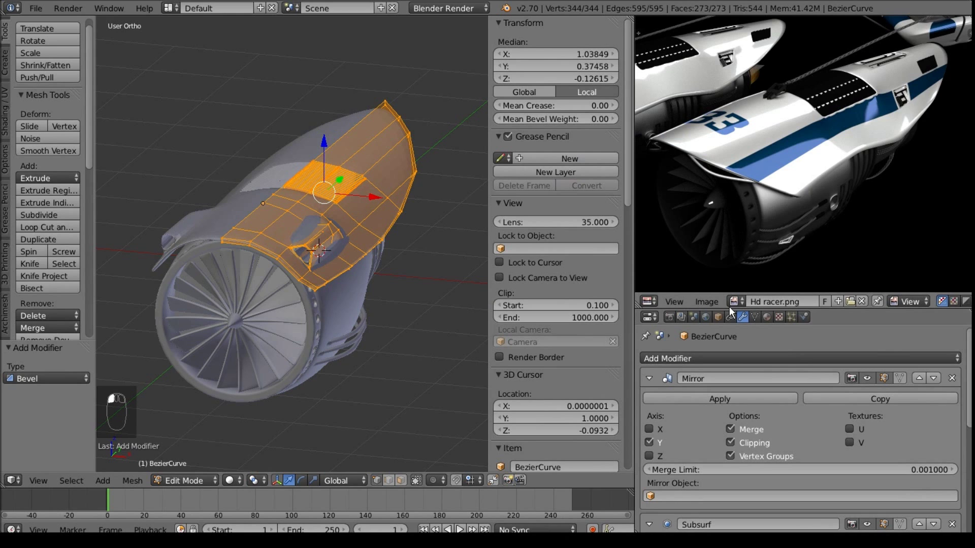
pyautogui.moveTo(731, 294); pyautogui.dragTo(735, 93)
pyautogui.scroll(-2, 722, 403)
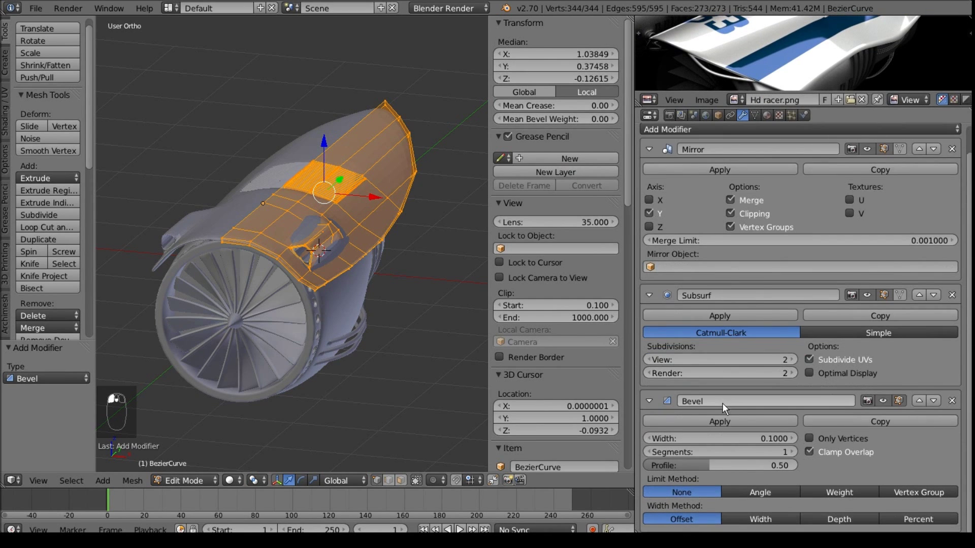
# Step: Move the Bevel modifier above Mirror and Subsurf in the upper cowling's stack and set its limit method to Angle
pyautogui.click(918, 401)
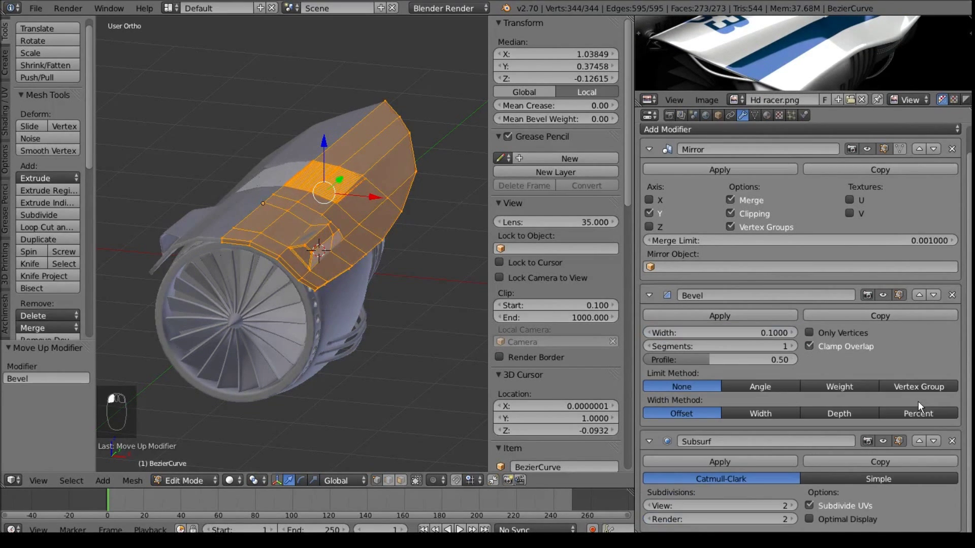
pyautogui.click(918, 295)
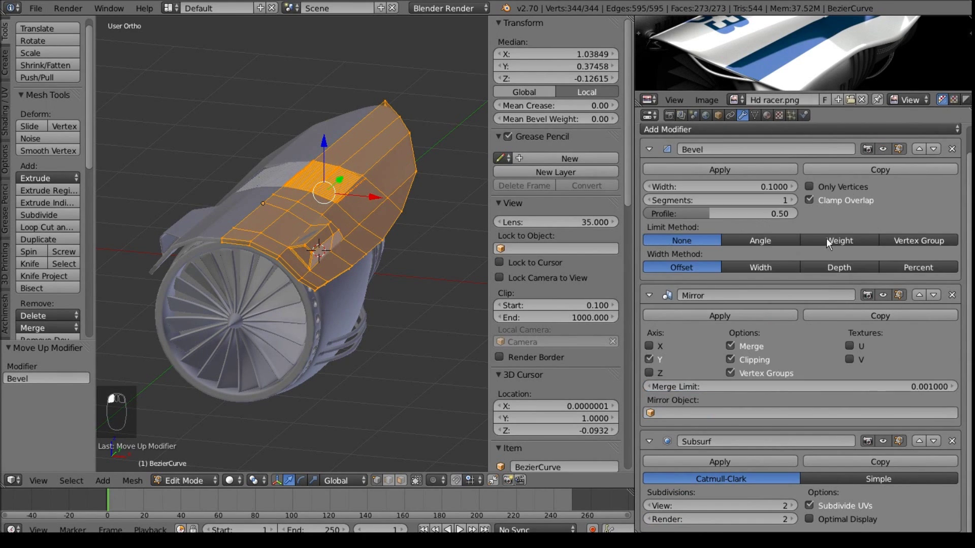
pyautogui.scroll(2, 736, 167)
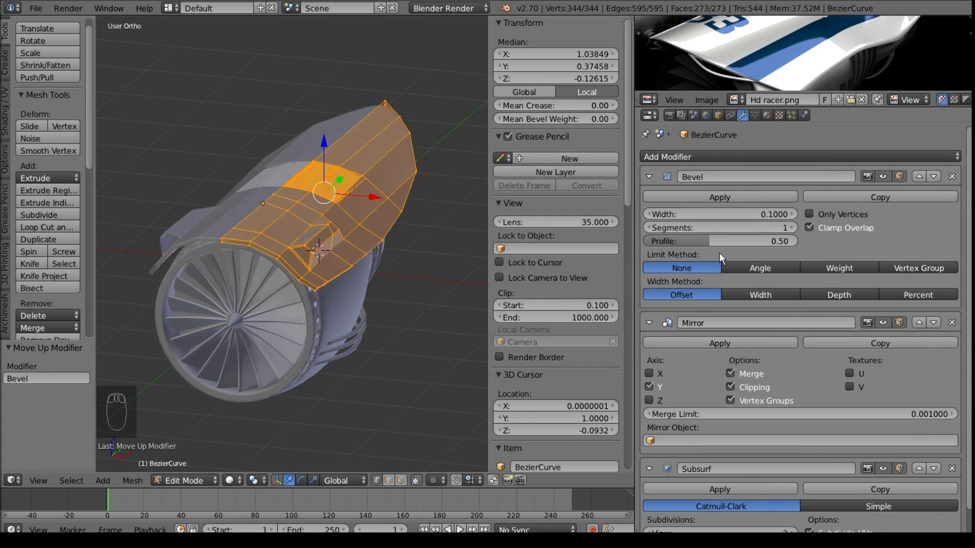
pyautogui.click(766, 268)
pyautogui.moveTo(349, 246); pyautogui.dragTo(228, 305, button='middle')
pyautogui.scroll(2, 406, 244)
pyautogui.moveTo(412, 260); pyautogui.dragTo(355, 244, button='middle')
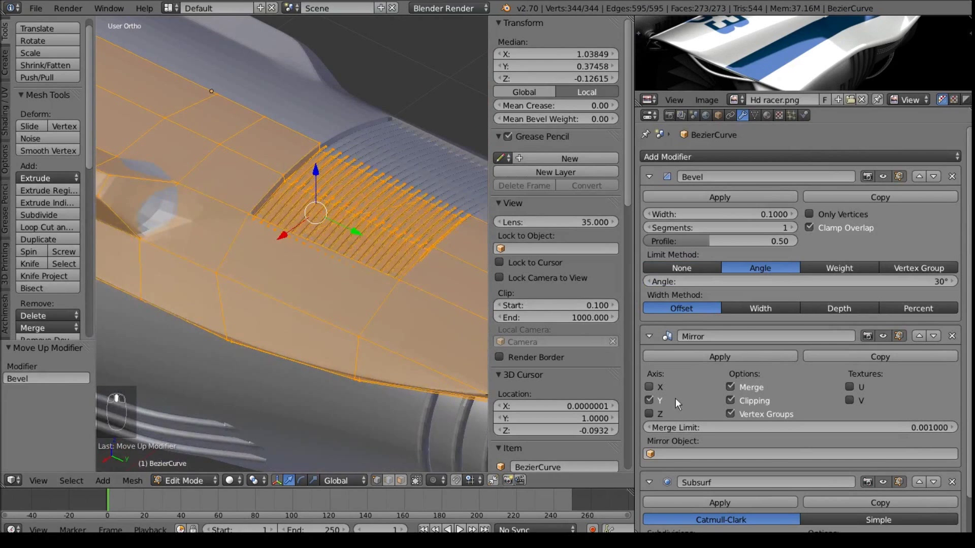
# Step: Try Bevel limit angles of 40°, 50° and 60° on the upper cowling and settle on 50°
pyautogui.click(730, 281)
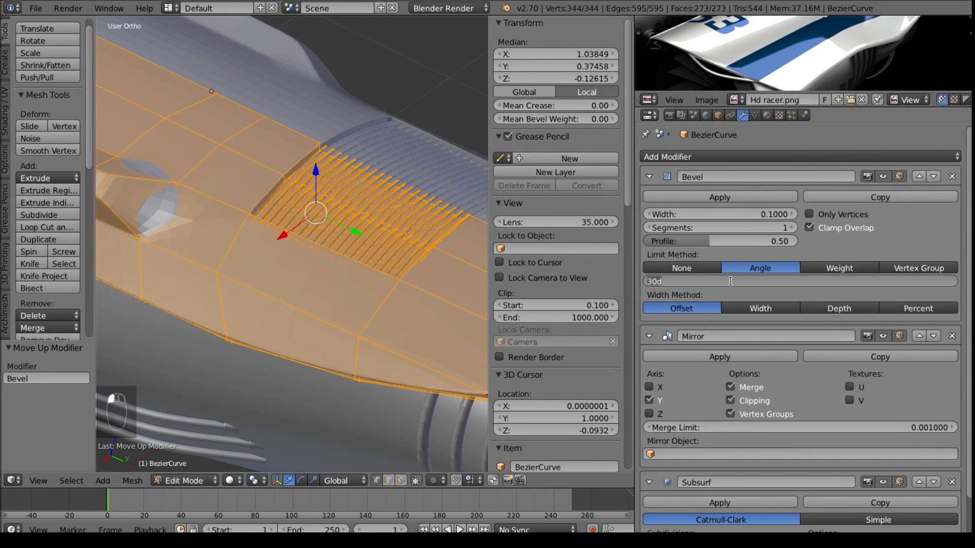
pyautogui.write('40')
pyautogui.press('Return')
pyautogui.click(778, 285)
pyautogui.write('50')
pyautogui.press('Return')
pyautogui.moveTo(290, 254); pyautogui.dragTo(346, 230, button='middle')
pyautogui.click(742, 283)
pyautogui.write('60')
pyautogui.press('Return')
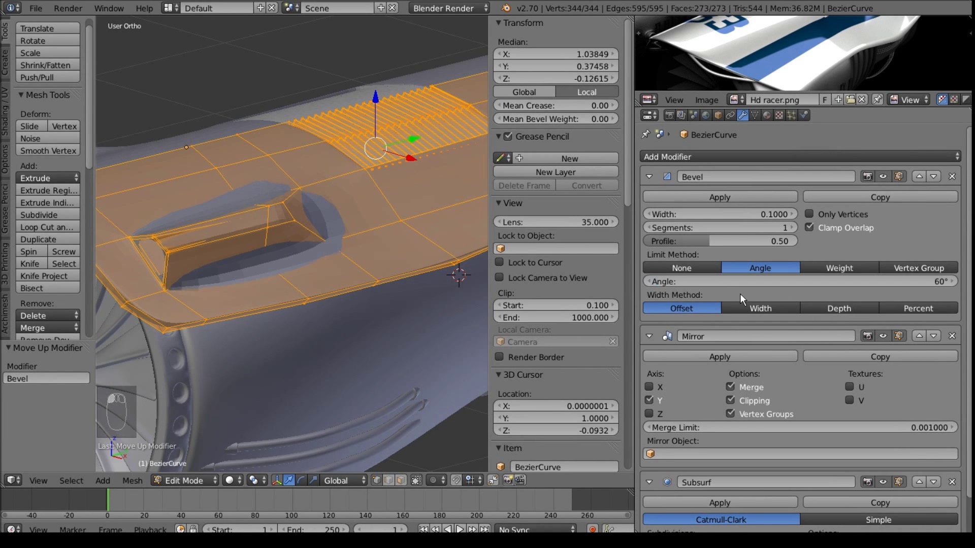
pyautogui.click(769, 284)
pyautogui.write('50')
pyautogui.press('Return')
pyautogui.moveTo(154, 251); pyautogui.dragTo(188, 232, button='middle')
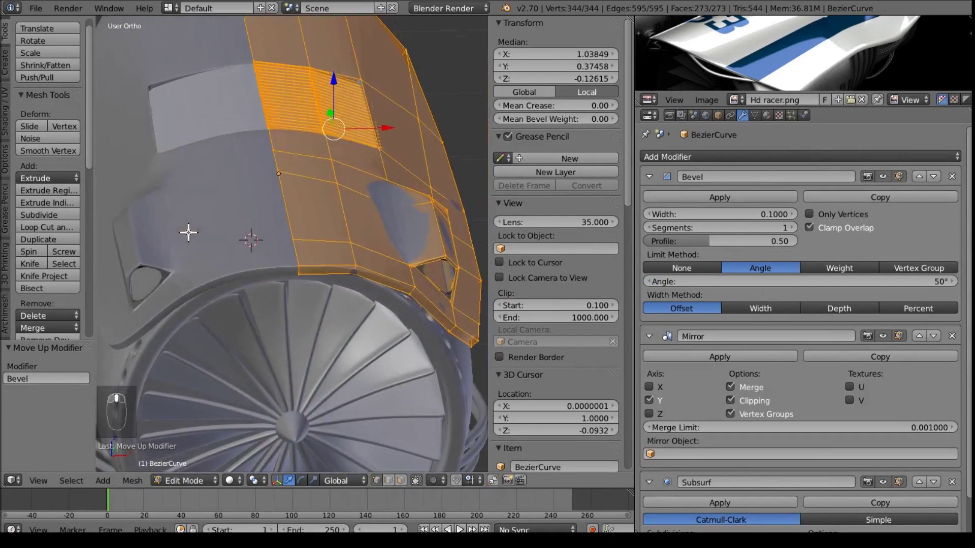
pyautogui.press('Tab')
pyautogui.moveTo(306, 279); pyautogui.dragTo(330, 245, button='middle')
pyautogui.press('Tab')
pyautogui.press('Tab')
# Step: Select the four narrow rim faces around the side scoop's front opening and subdivide them with 2 cuts
pyautogui.keyDown('shift'); pyautogui.moveTo(385, 221); pyautogui.dragTo(305, 307, button='middle'); pyautogui.keyUp('shift')
pyautogui.scroll(3, 320, 284)
pyautogui.press('Tab')
pyautogui.keyDown('shift'); pyautogui.moveTo(319, 254); pyautogui.dragTo(258, 311, button='middle'); pyautogui.keyUp('shift')
pyautogui.scroll(1, 258, 311)
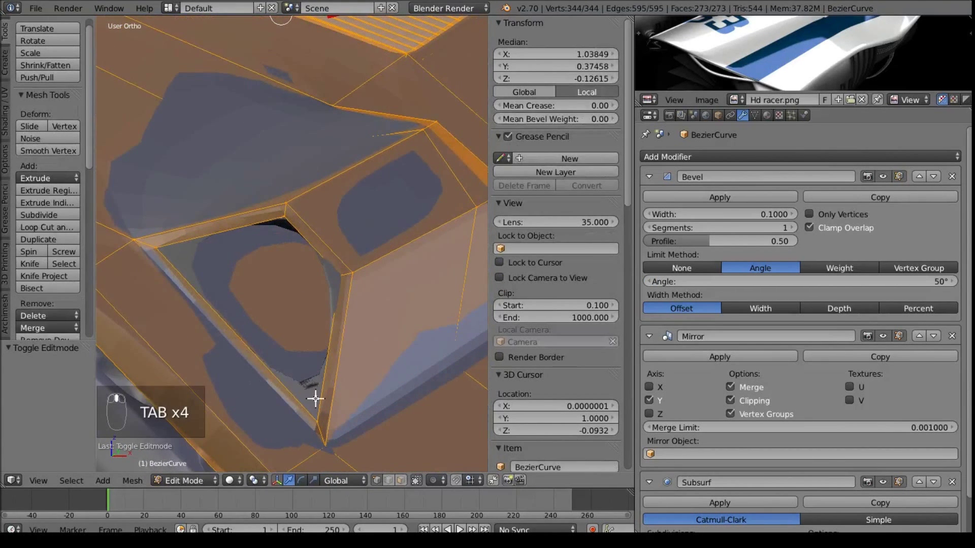
pyautogui.rightClick(331, 356)
pyautogui.keyDown('shift'); pyautogui.rightClick(296, 233); pyautogui.keyUp('shift')
pyautogui.hotkey('ctrl', 'z')
pyautogui.keyDown('shift'); pyautogui.rightClick(299, 228); pyautogui.keyUp('shift')
pyautogui.keyDown('shift'); pyautogui.rightClick(258, 222); pyautogui.keyUp('shift')
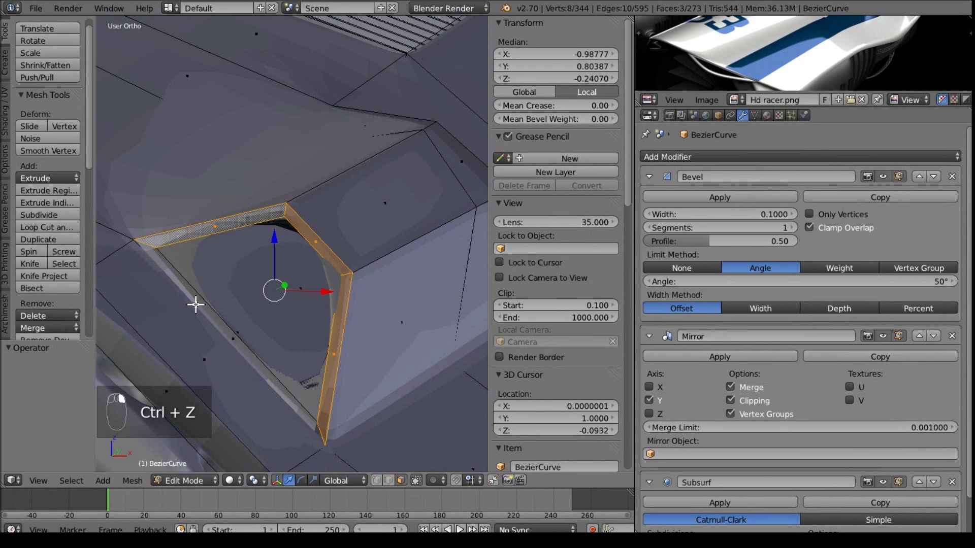
pyautogui.keyDown('shift'); pyautogui.rightClick(196, 305); pyautogui.keyUp('shift')
pyautogui.press('w')
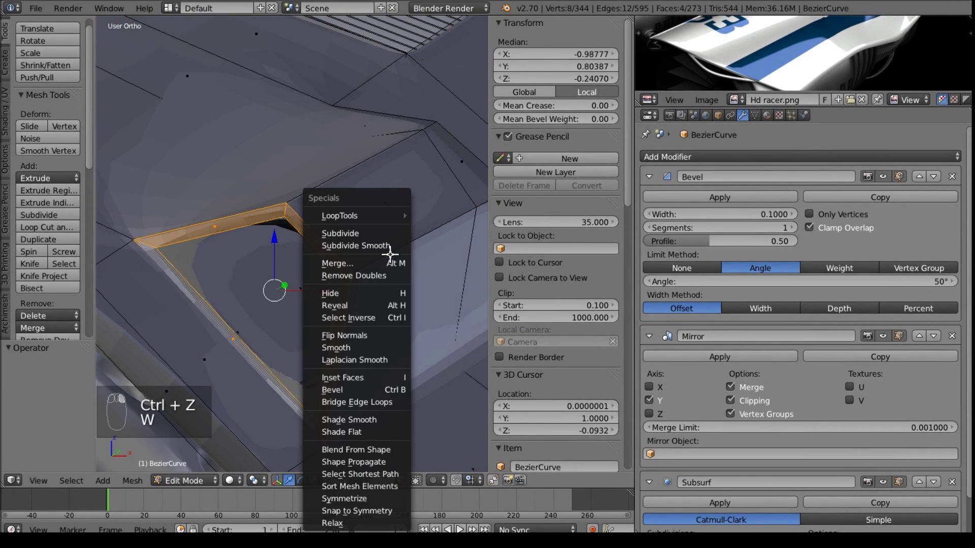
pyautogui.click(348, 231)
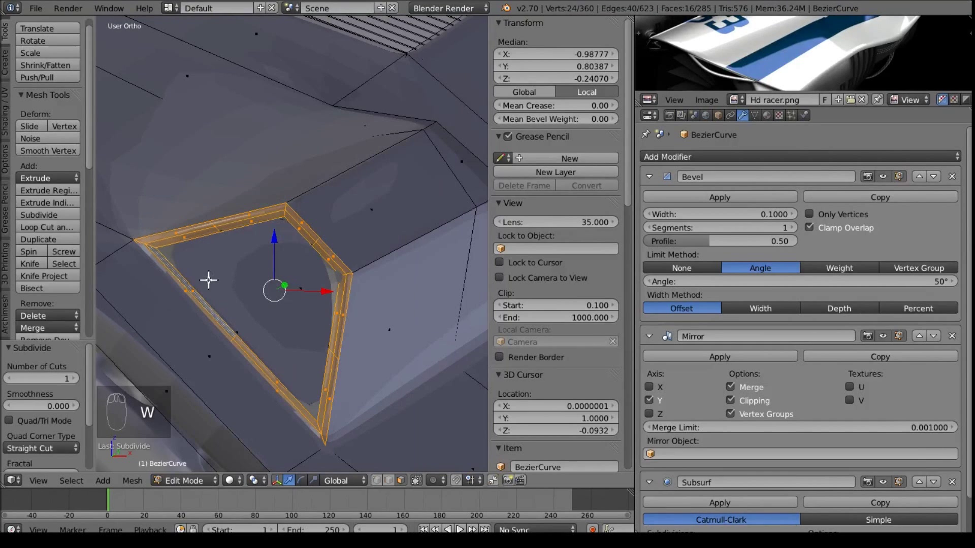
pyautogui.click(73, 379)
# Step: Subdivide the scoop opening's rim faces once more and check the smoothed shape in Object Mode
pyautogui.moveTo(331, 259)
pyautogui.mouseDown(button='middle')
pyautogui.moveTo(344, 231)
pyautogui.moveTo(337, 241)
pyautogui.moveTo(358, 256)
pyautogui.moveTo(315, 268)
pyautogui.mouseUp(button='middle')
pyautogui.press('Tab')
pyautogui.press('Tab')
pyautogui.press('w')
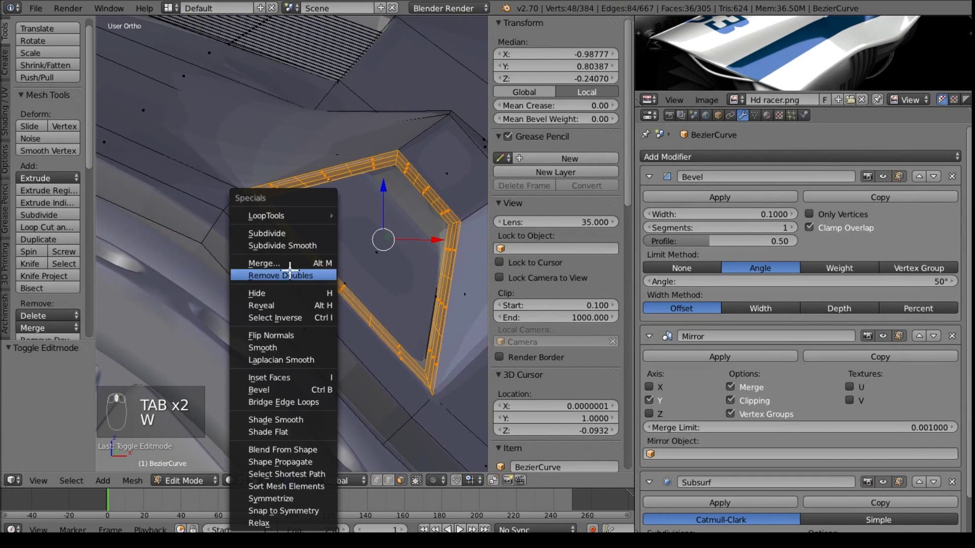
pyautogui.click(320, 234)
pyautogui.moveTo(452, 224); pyautogui.dragTo(248, 222, button='middle')
pyautogui.press('Tab')
pyautogui.moveTo(361, 224); pyautogui.dragTo(361, 276, button='middle')
pyautogui.press('Tab')
# Step: Flatten the scoop opening's subdivided rim by scaling it to 0 along the global Y axis
pyautogui.press('KP_3')
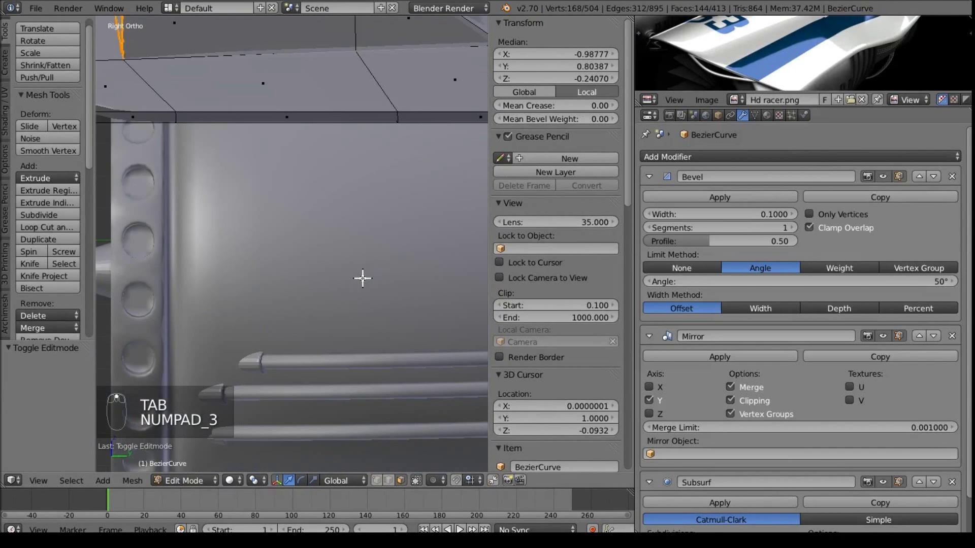
pyautogui.press('KP_7')
pyautogui.keyDown('shift'); pyautogui.moveTo(395, 343); pyautogui.dragTo(273, 306, button='middle'); pyautogui.keyUp('shift')
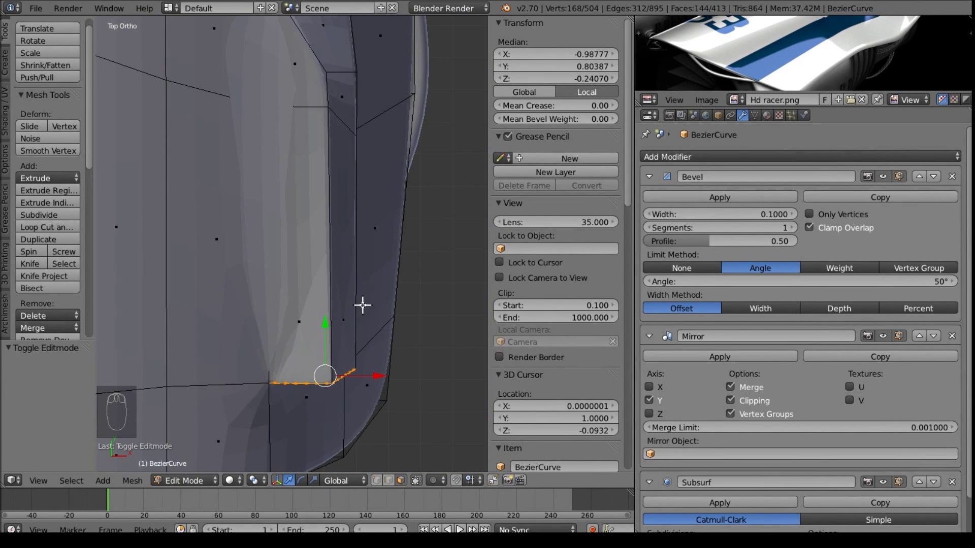
pyautogui.moveTo(319, 276); pyautogui.dragTo(313, 203, button='middle')
pyautogui.press('s')
pyautogui.press('x')
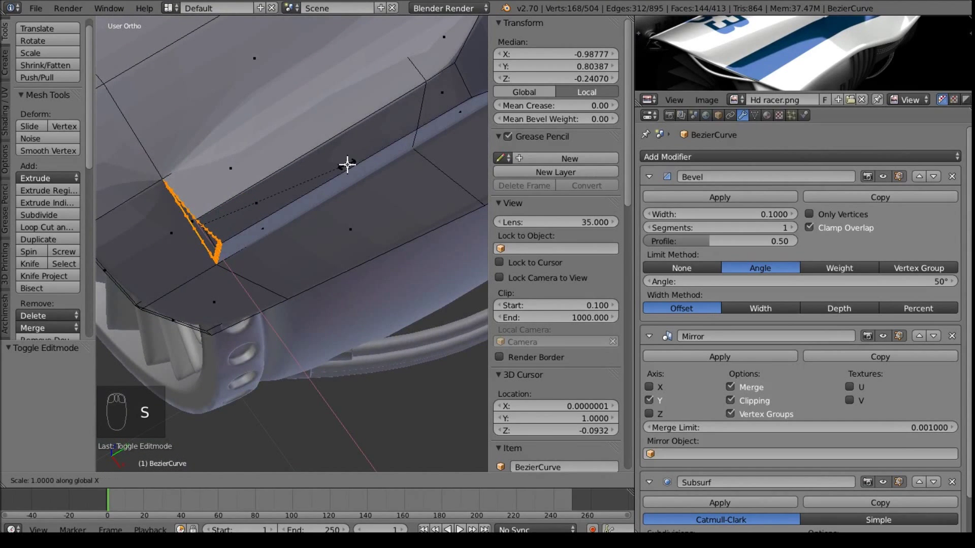
pyautogui.press('0')
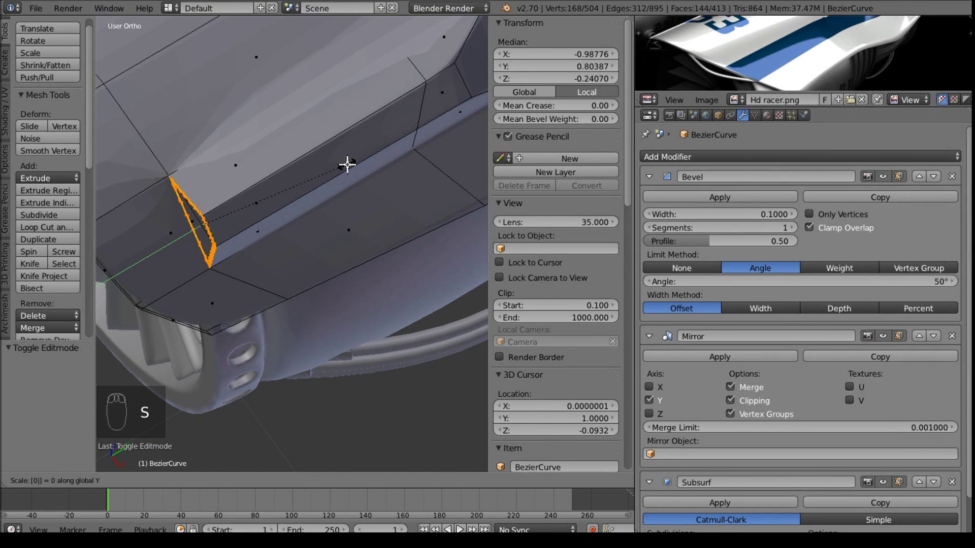
pyautogui.click(347, 165)
# Step: Return to Object Mode and apply smooth shading to the upper cowling
pyautogui.moveTo(308, 211); pyautogui.dragTo(293, 172, button='middle')
pyautogui.press('Tab')
pyautogui.moveTo(389, 249); pyautogui.dragTo(26, 151, button='middle')
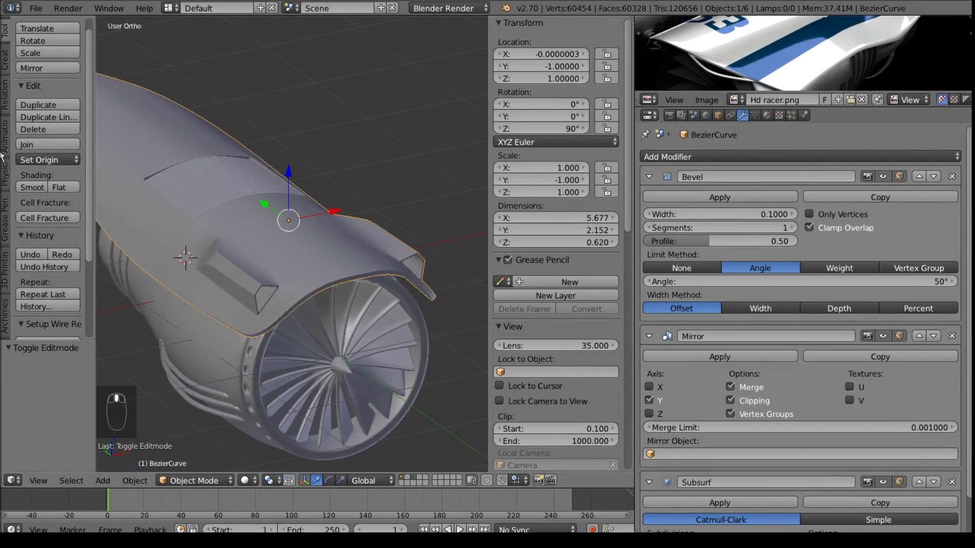
pyautogui.click(32, 187)
pyautogui.moveTo(107, 192)
pyautogui.mouseDown(button='middle')
pyautogui.moveTo(319, 220)
pyautogui.moveTo(283, 254)
pyautogui.moveTo(394, 191)
pyautogui.moveTo(247, 202)
pyautogui.moveTo(271, 336)
pyautogui.moveTo(295, 286)
pyautogui.moveTo(330, 263)
pyautogui.moveTo(293, 258)
pyautogui.moveTo(355, 233)
pyautogui.moveTo(350, 217)
pyautogui.moveTo(201, 153)
pyautogui.mouseUp(button='middle')
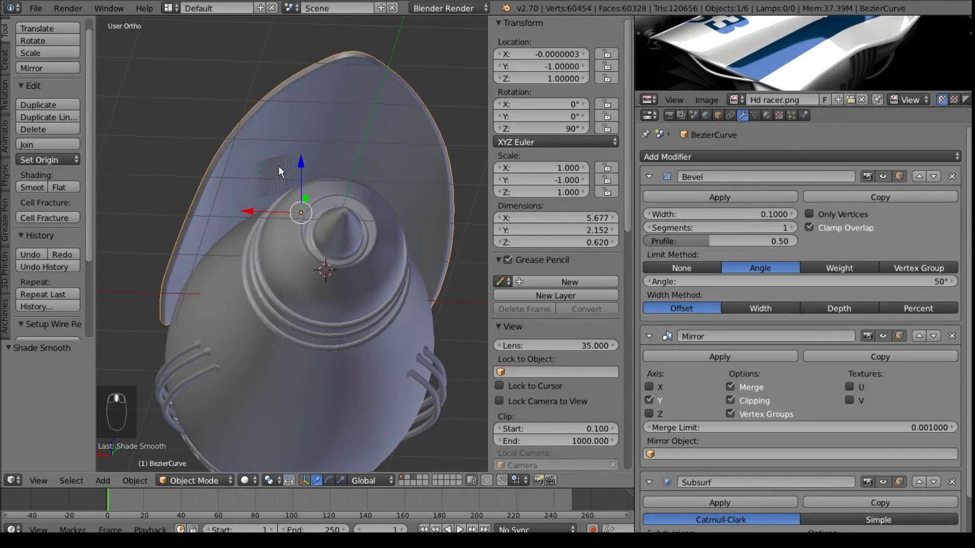
# Step: In Edit Mode, select the first inner faces on the rear underside of the upper cowling
pyautogui.press('Tab')
pyautogui.moveTo(276, 144); pyautogui.dragTo(298, 168, button='middle')
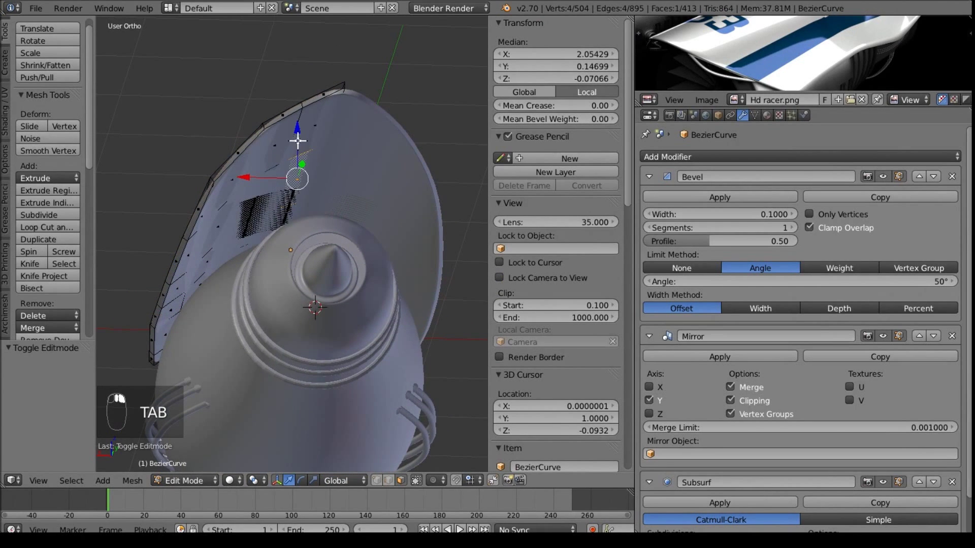
pyautogui.keyDown('shift'); pyautogui.rightClick(259, 158); pyautogui.keyUp('shift')
pyautogui.keyDown('shift'); pyautogui.rightClick(214, 224); pyautogui.keyUp('shift')
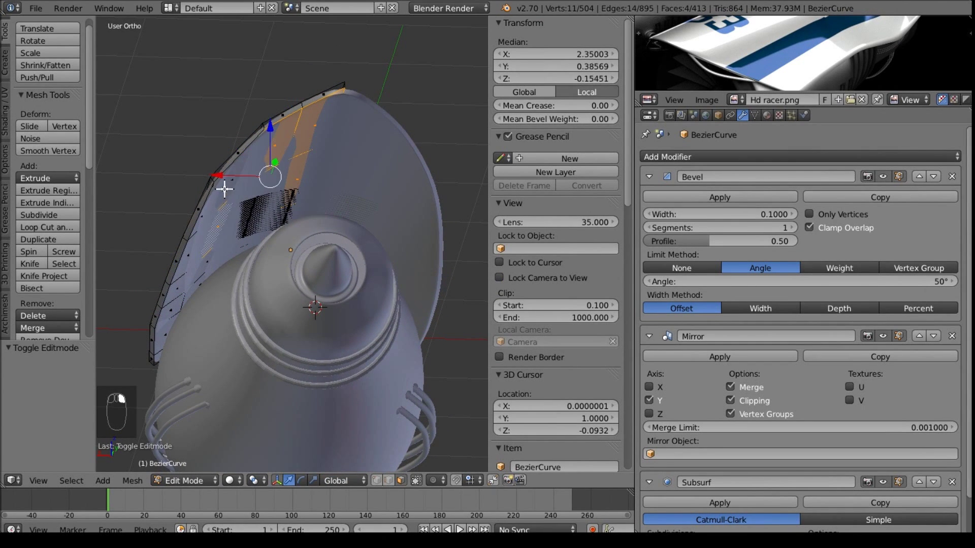
pyautogui.press('Tab')
# Step: Hide the engine body in Object Mode and reopen the upper cowling in Edit Mode
pyautogui.moveTo(258, 278); pyautogui.dragTo(281, 280, button='middle')
pyautogui.rightClick(376, 328)
pyautogui.press('h')
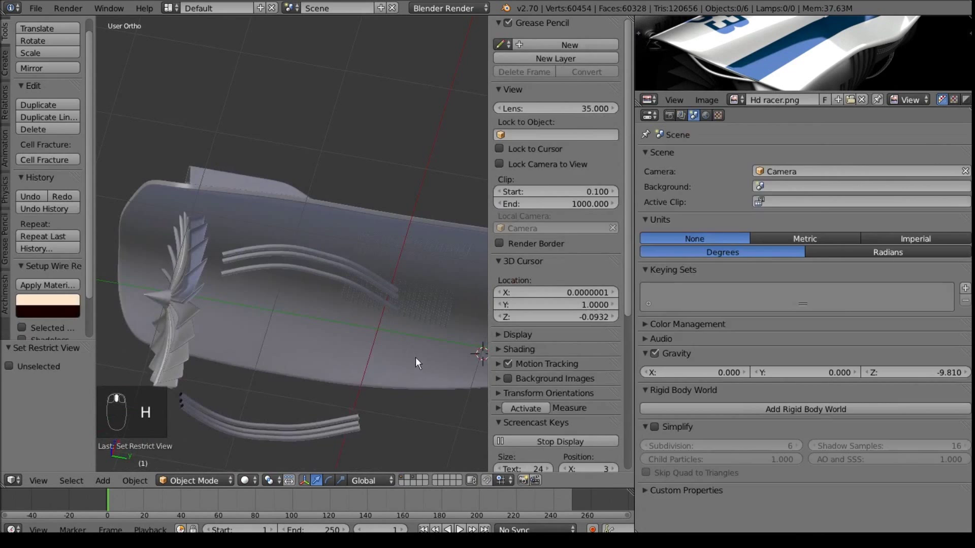
pyautogui.rightClick(416, 357)
pyautogui.press('Tab')
pyautogui.moveTo(259, 323); pyautogui.dragTo(319, 215, button='middle')
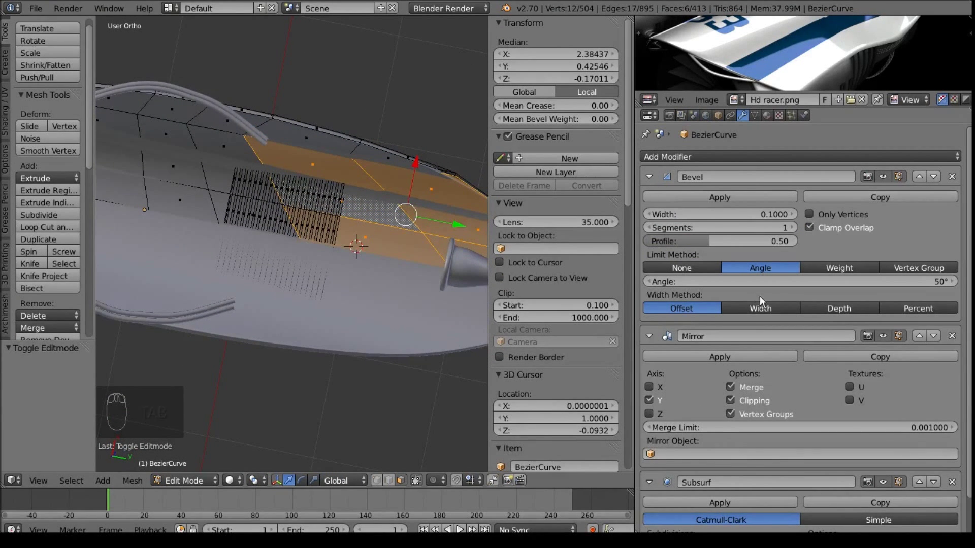
# Step: Collapse the Bevel and Mirror modifiers and turn off the Subsurf modifier's viewport display
pyautogui.scroll(-2, 771, 400)
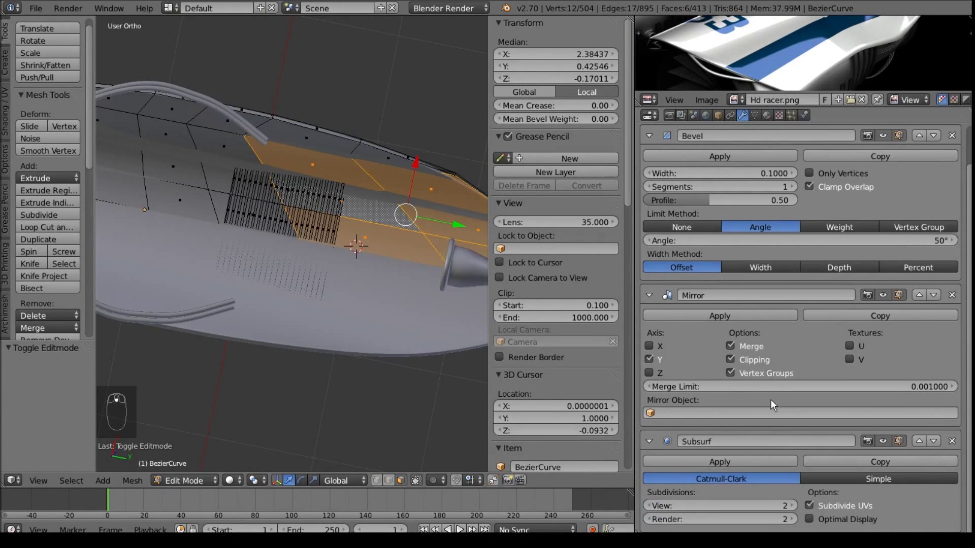
pyautogui.click(650, 295)
pyautogui.click(649, 136)
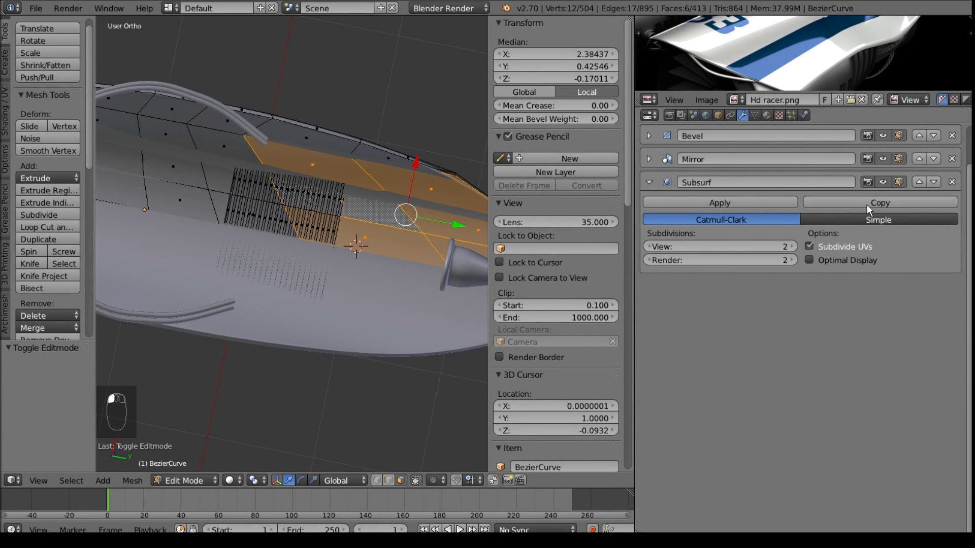
pyautogui.scroll(-4, 353, 298)
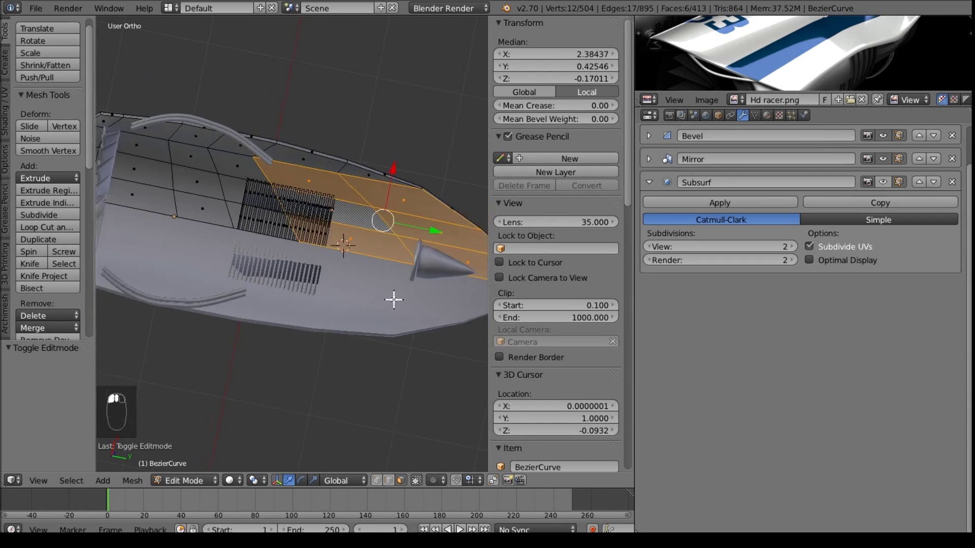
# Step: Add the remaining inner faces along the upper cowling's underside to the selection, up to its front edge
pyautogui.scroll(3, 353, 298)
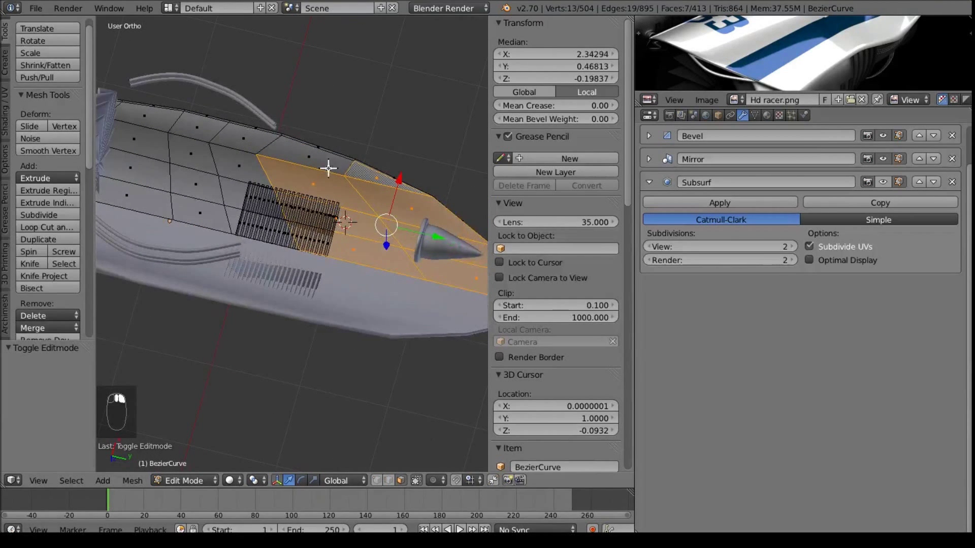
pyautogui.keyDown('shift'); pyautogui.rightClick(328, 168); pyautogui.keyUp('shift')
pyautogui.keyDown('shift'); pyautogui.rightClick(234, 168); pyautogui.keyUp('shift')
pyautogui.keyDown('shift'); pyautogui.rightClick(231, 206); pyautogui.keyUp('shift')
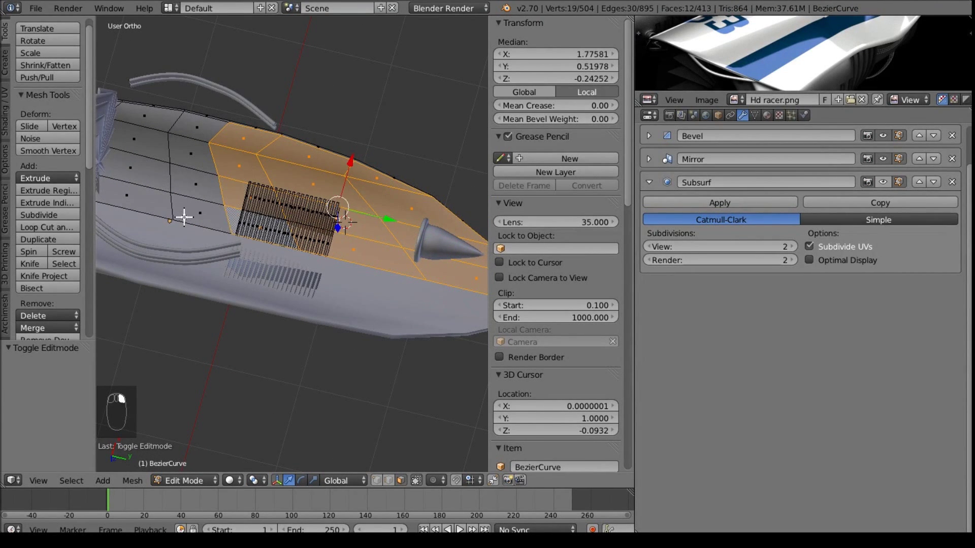
pyautogui.keyDown('shift'); pyautogui.rightClick(187, 217); pyautogui.keyUp('shift')
pyautogui.keyDown('shift'); pyautogui.rightClick(181, 180); pyautogui.keyUp('shift')
pyautogui.keyDown('shift'); pyautogui.rightClick(196, 124); pyautogui.keyUp('shift')
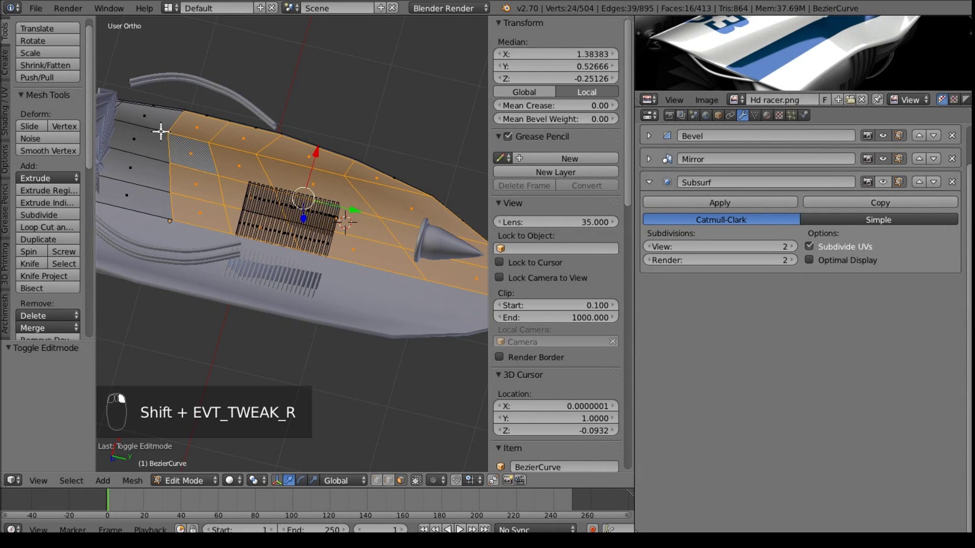
pyautogui.keyDown('shift'); pyautogui.rightClick(162, 133); pyautogui.keyUp('shift')
pyautogui.keyDown('shift'); pyautogui.rightClick(148, 144); pyautogui.keyUp('shift')
pyautogui.keyDown('shift'); pyautogui.rightClick(146, 169); pyautogui.keyUp('shift')
pyautogui.keyDown('shift'); pyautogui.rightClick(143, 188); pyautogui.keyUp('shift')
pyautogui.moveTo(143, 189); pyautogui.dragTo(299, 262, button='middle')
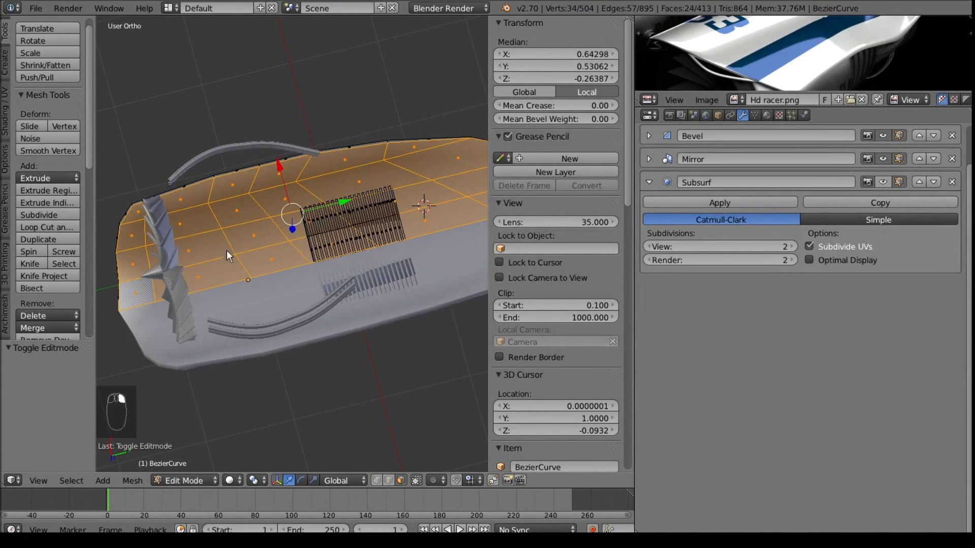
# Step: Return to Object Mode and unhide the engine body
pyautogui.press('Tab')
pyautogui.press('KP_1')
pyautogui.hotkey('alt', 'h')
pyautogui.moveTo(331, 258)
pyautogui.mouseDown(button='middle')
pyautogui.moveTo(291, 249)
pyautogui.moveTo(315, 260)
pyautogui.mouseUp(button='middle')
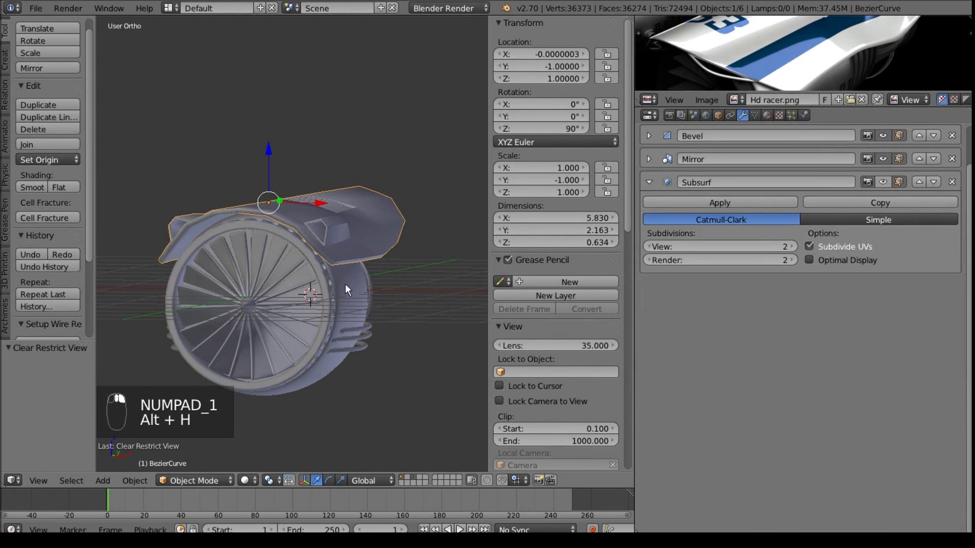
# Step: Move the upper cowling's selected inner faces slightly downward along Z and return to Object Mode
pyautogui.press('Tab')
pyautogui.moveTo(300, 276); pyautogui.dragTo(315, 269, button='middle')
pyautogui.scroll(1, 315, 270)
pyautogui.moveTo(336, 169); pyautogui.dragTo(336, 175)
pyautogui.press('Tab')
pyautogui.moveTo(386, 282); pyautogui.dragTo(345, 278, button='middle')
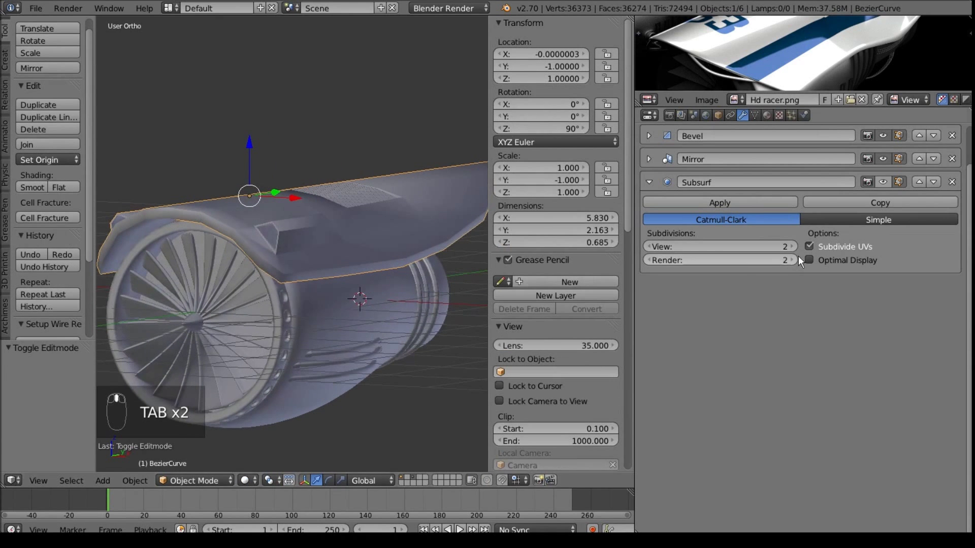
# Step: Turn the Subsurf modifier's viewport display back on and shift the reference image to show the vent area
pyautogui.click(887, 181)
pyautogui.moveTo(216, 291); pyautogui.dragTo(183, 155, button='middle')
pyautogui.moveTo(767, 29); pyautogui.dragTo(772, 102, button='middle')
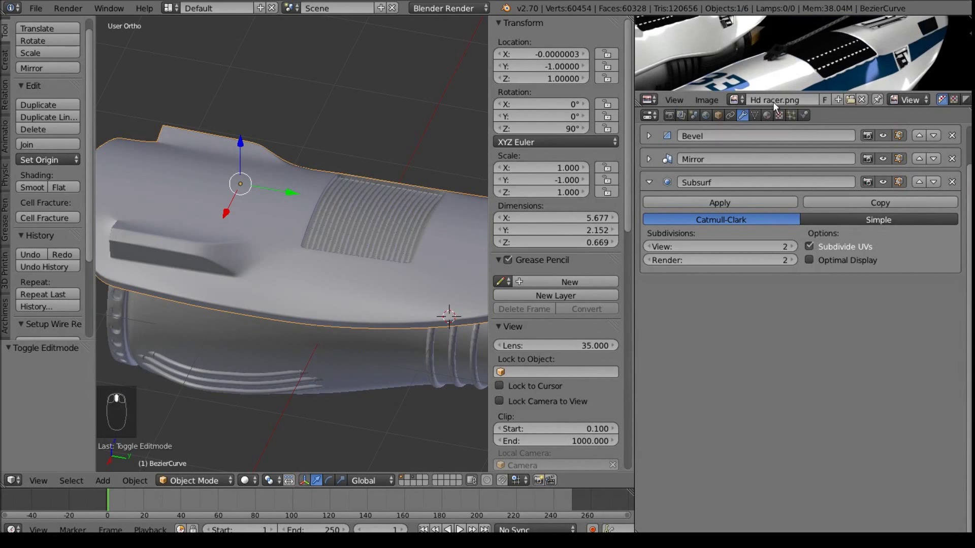
# Step: Switch the render engine to Cycles Render
pyautogui.moveTo(226, 263); pyautogui.dragTo(282, 240, button='middle')
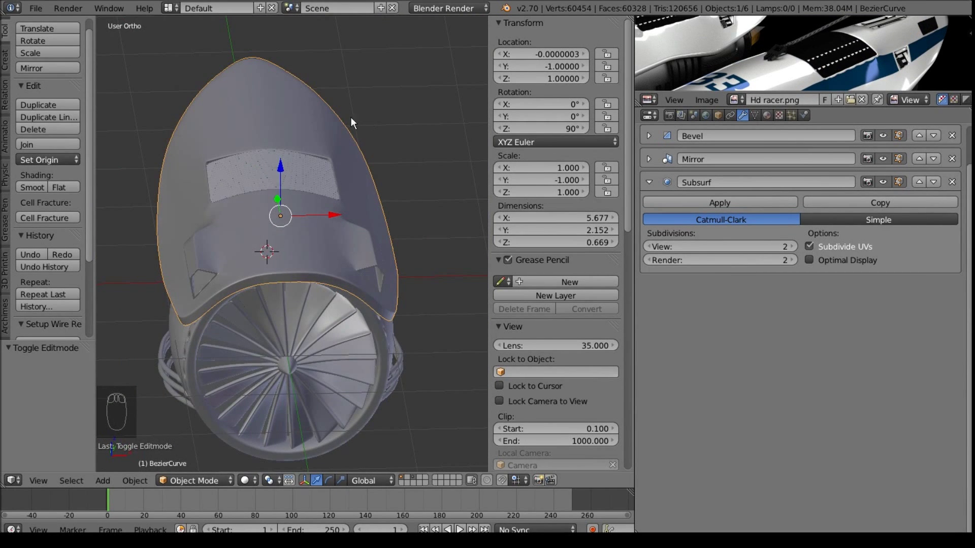
pyautogui.click(450, 8)
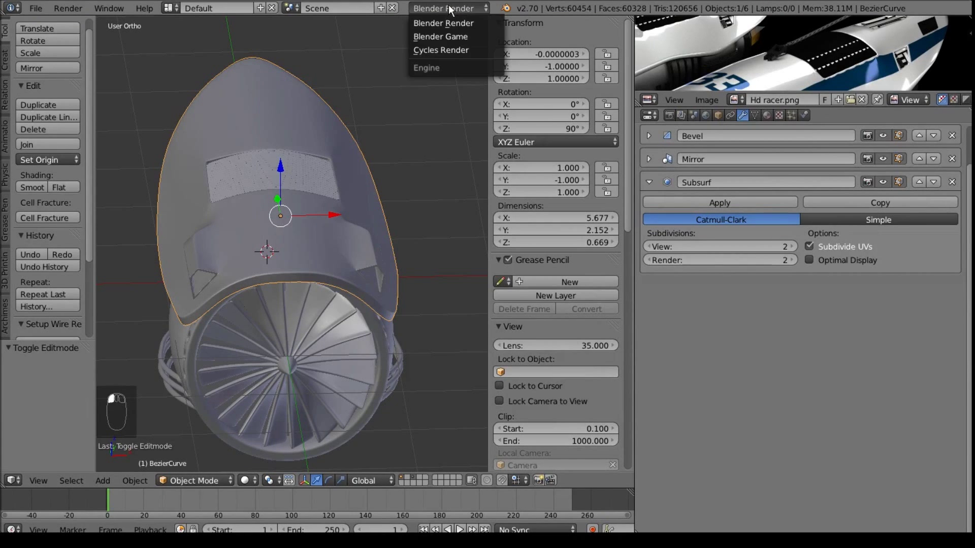
pyautogui.click(444, 50)
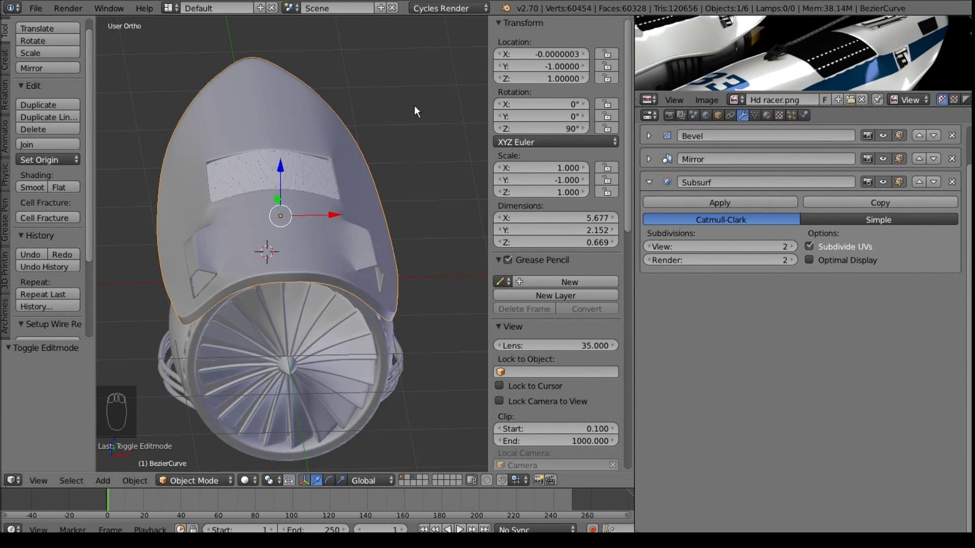
# Step: Create a new material for the upper cowling and name it "else"
pyautogui.click(767, 115)
pyautogui.click(652, 198)
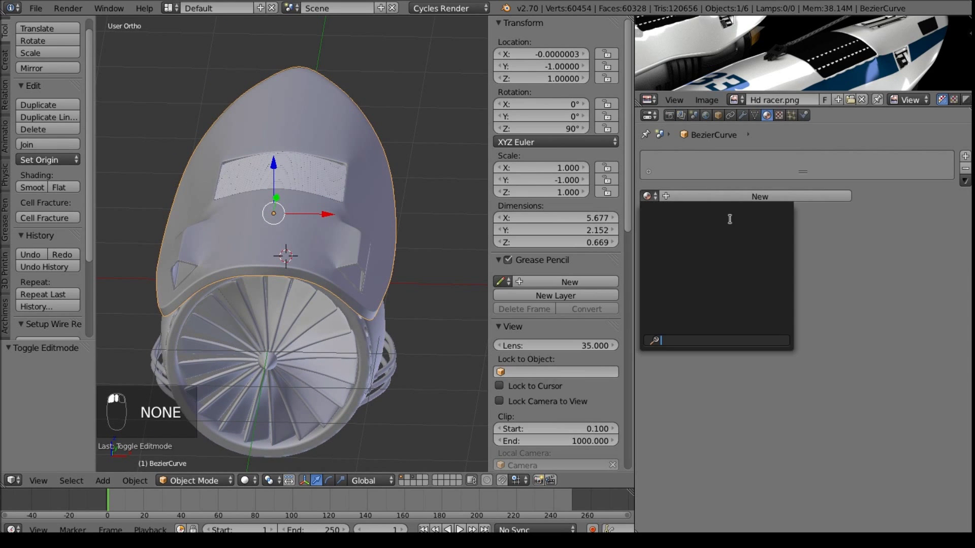
pyautogui.click(786, 199)
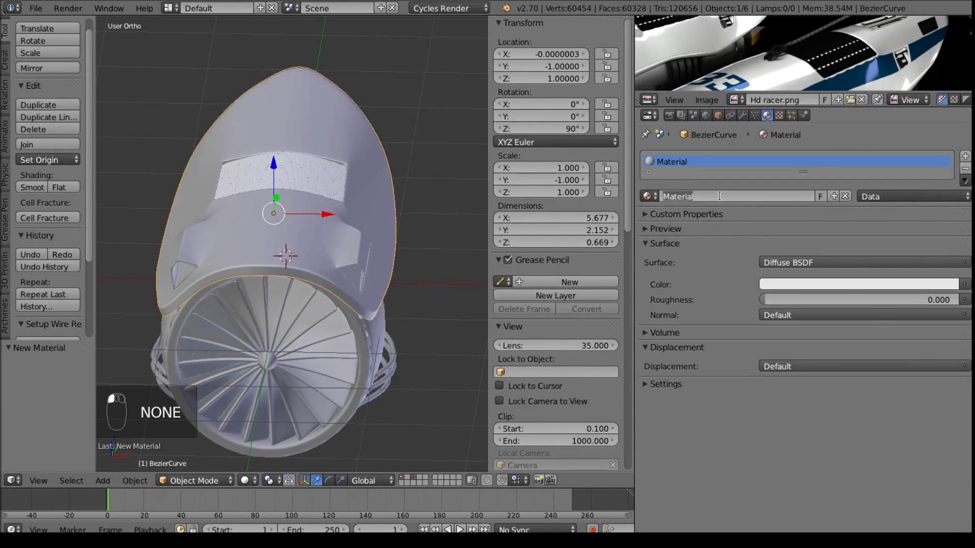
pyautogui.write('else')
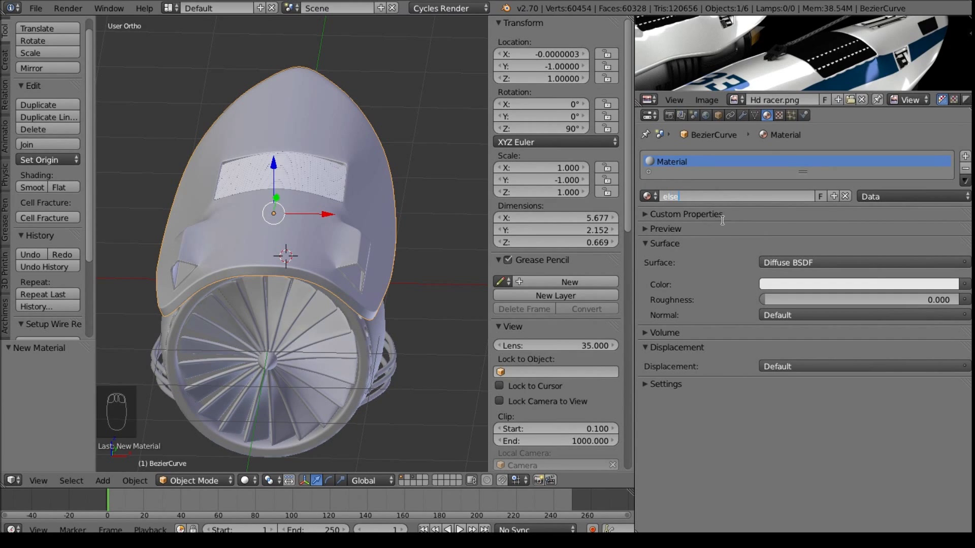
# Step: Add a second cowling material named "dummy Black" and make both its diffuse color and viewport color black
pyautogui.click(966, 157)
pyautogui.click(690, 202)
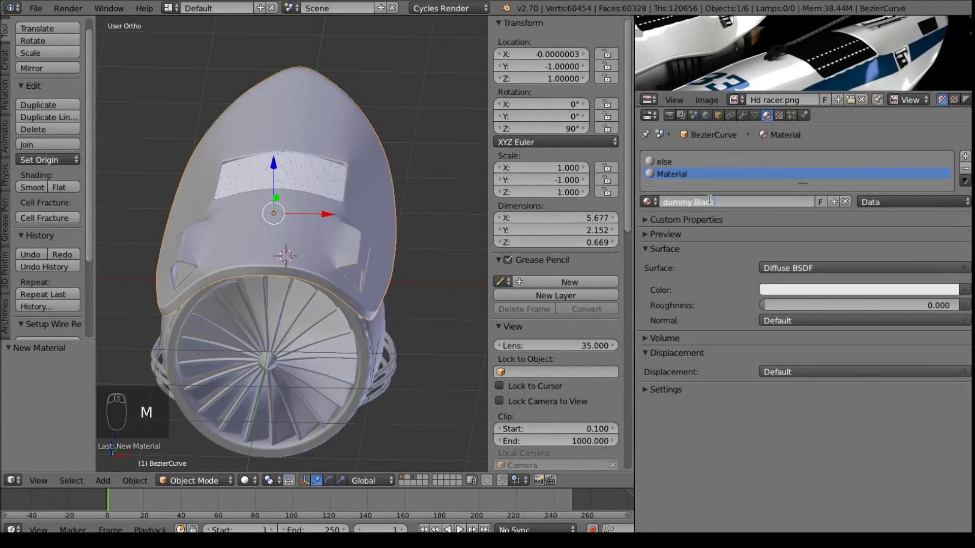
pyautogui.click(804, 291)
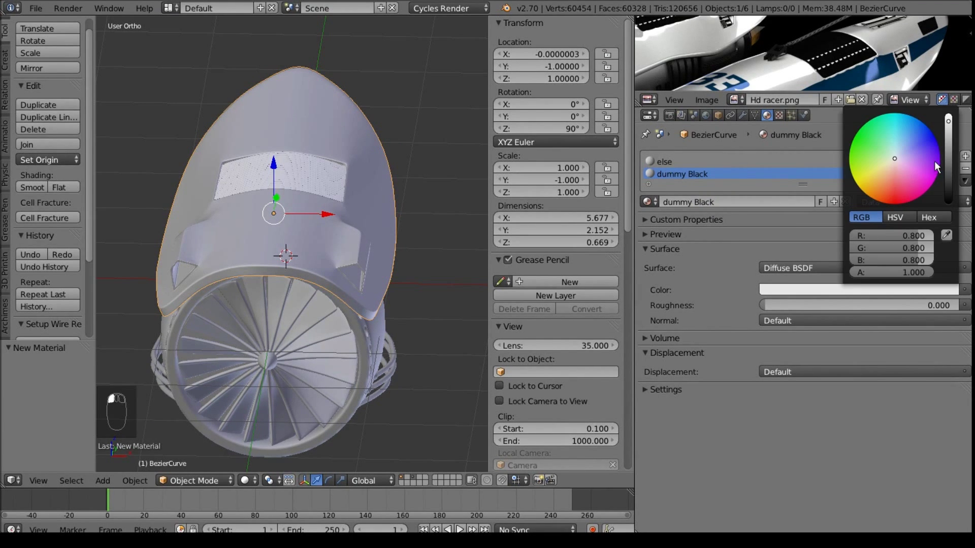
pyautogui.moveTo(949, 203); pyautogui.dragTo(948, 210)
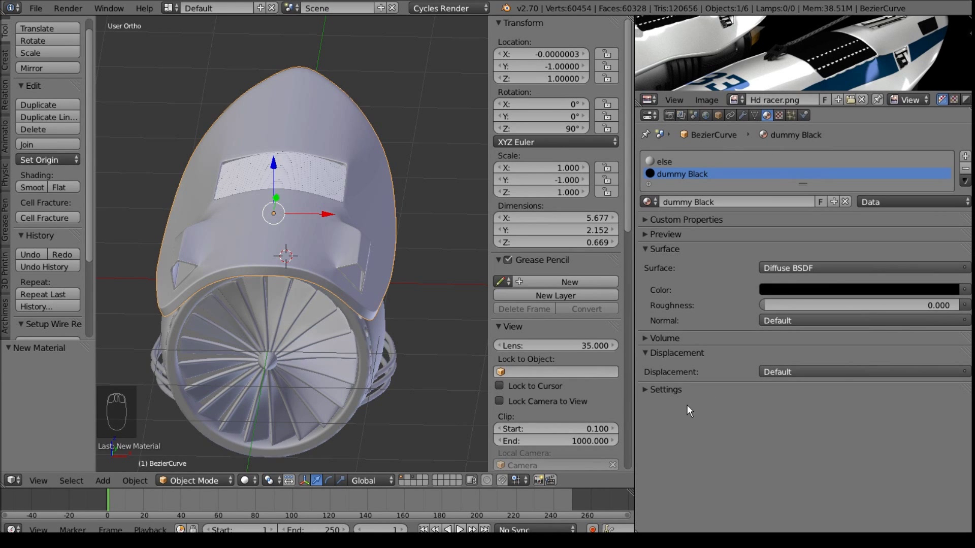
pyautogui.click(664, 390)
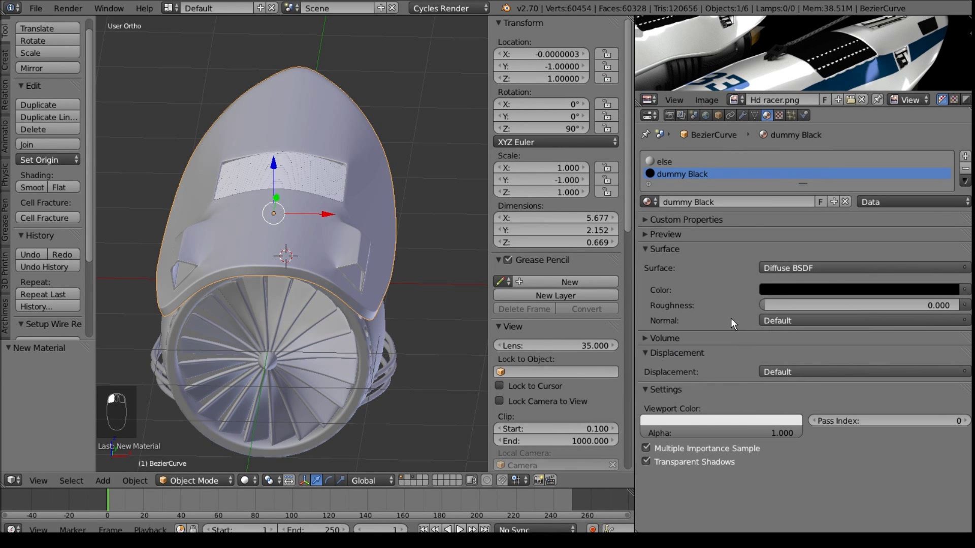
pyautogui.click(729, 422)
pyautogui.moveTo(748, 333); pyautogui.dragTo(747, 350)
# Step: In Edit Mode, select all linked faces of the cowling's vent slats and assign them the dummy Black material
pyautogui.moveTo(257, 345); pyautogui.dragTo(200, 271, button='middle')
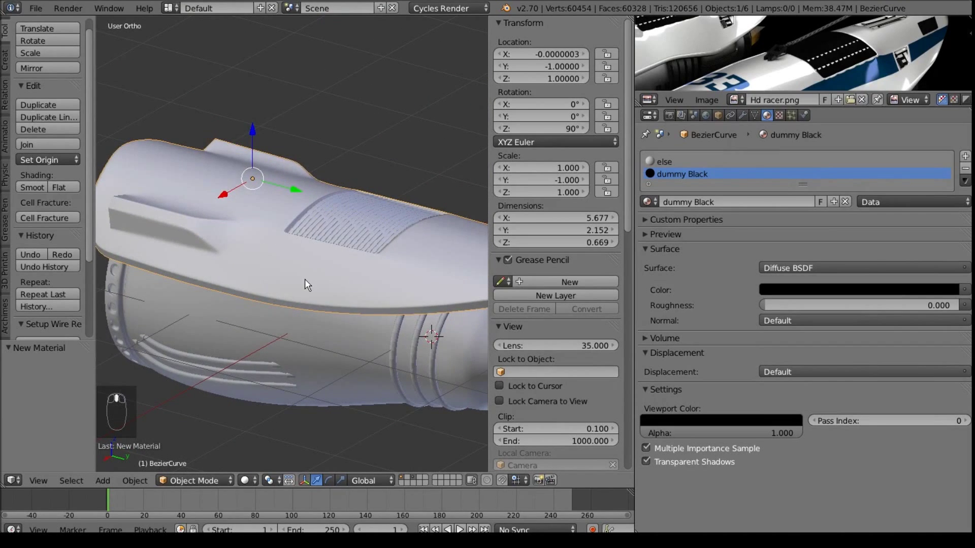
pyautogui.moveTo(331, 250); pyautogui.dragTo(327, 275, button='middle')
pyautogui.press('Tab')
pyautogui.scroll(4, 261, 279)
pyautogui.rightClick(381, 242)
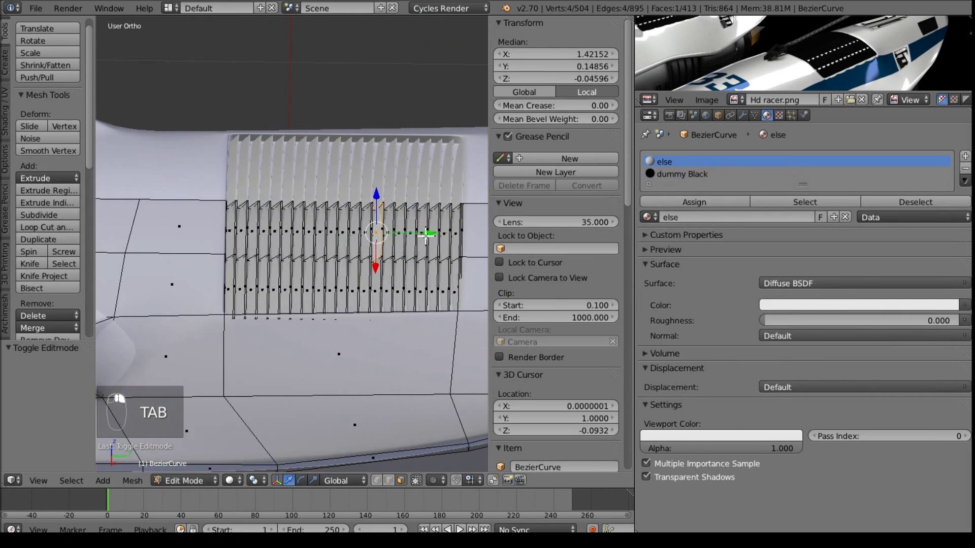
pyautogui.moveTo(442, 231); pyautogui.dragTo(260, 226)
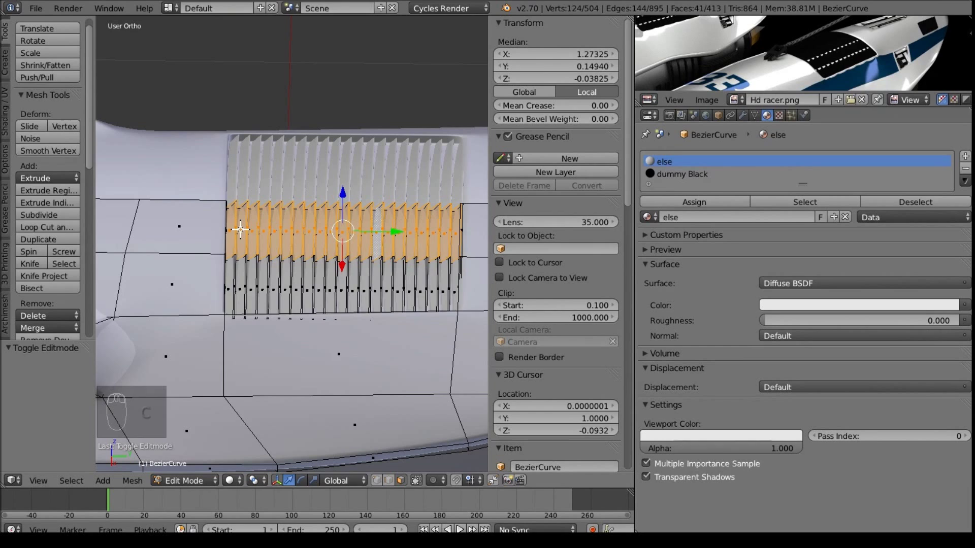
pyautogui.hotkey('ctrl', 'l')
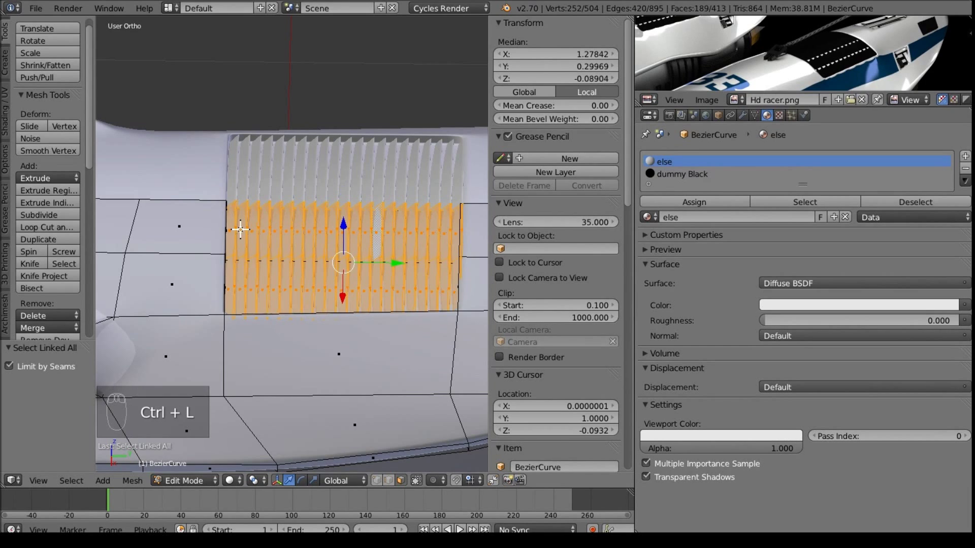
pyautogui.click(687, 173)
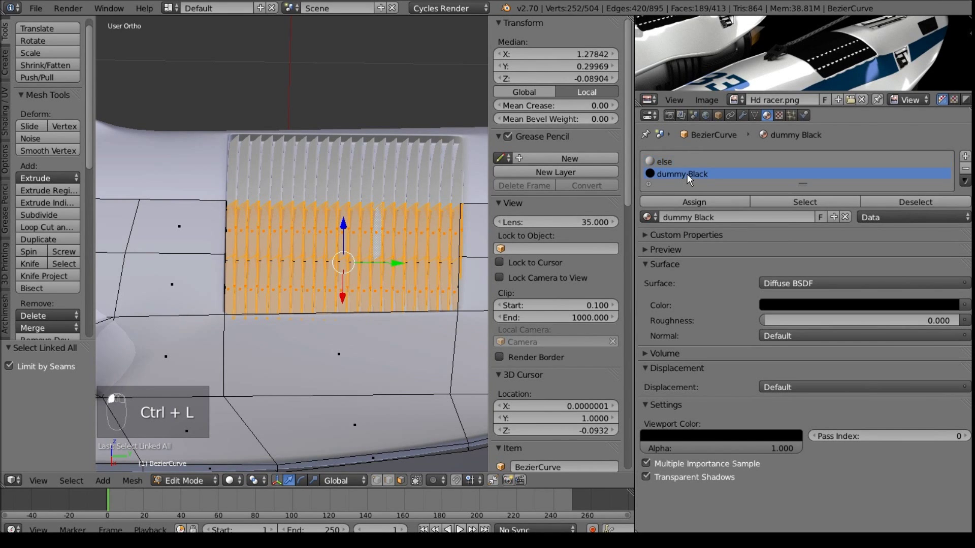
pyautogui.click(679, 202)
pyautogui.press('Tab')
# Step: Re-enter Edit Mode on the cowling and turn off the Subsurf modifier's viewport display
pyautogui.moveTo(242, 215); pyautogui.dragTo(364, 304, button='middle')
pyautogui.press('Tab')
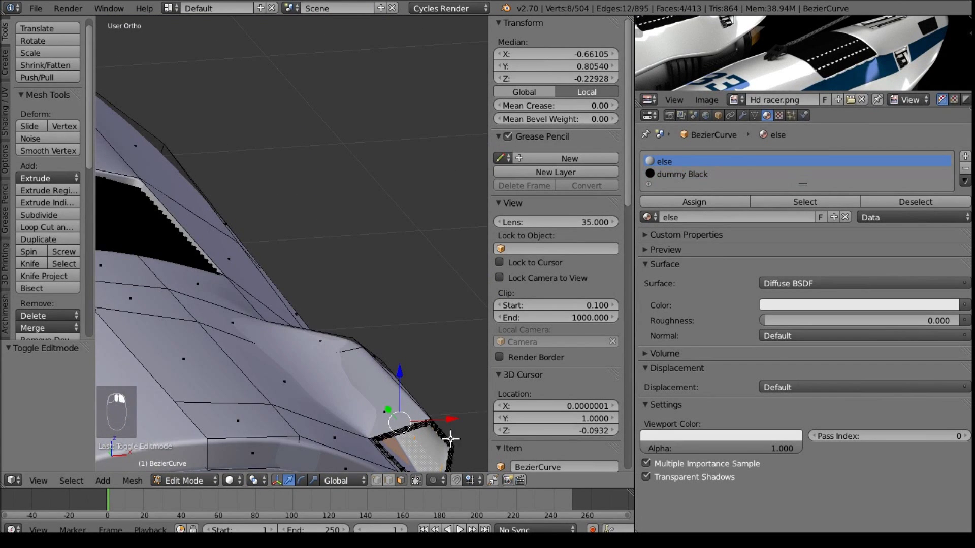
pyautogui.click(743, 116)
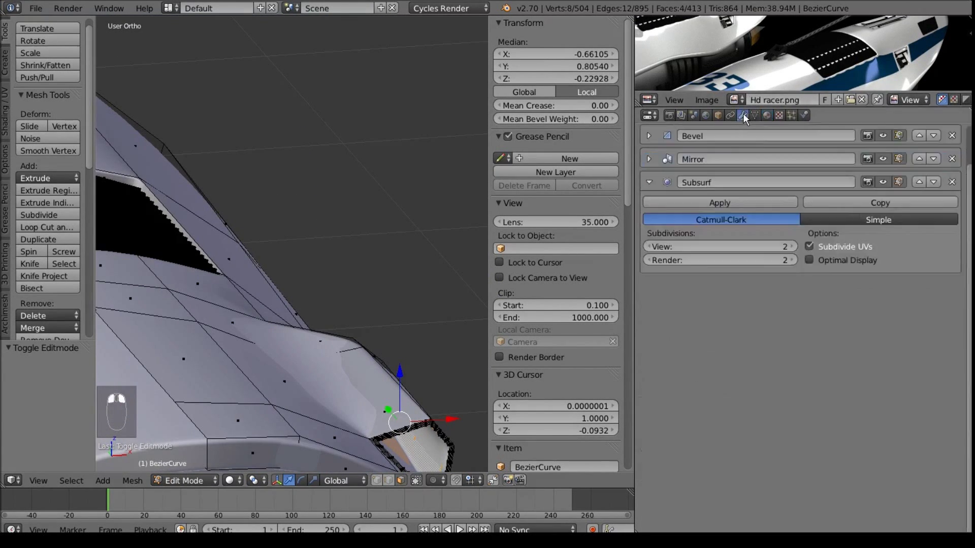
pyautogui.click(884, 182)
# Step: Select the inner faces of the cowling's side scoop, assign them dummy Black and return to Object Mode
pyautogui.moveTo(350, 361); pyautogui.dragTo(97, 204, button='middle')
pyautogui.keyDown('shift'); pyautogui.moveTo(163, 282); pyautogui.dragTo(64, 227, button='middle'); pyautogui.keyUp('shift')
pyautogui.scroll(1, 64, 227)
pyautogui.scroll(5, 218, 283)
pyautogui.keyDown('shift'); pyautogui.rightClick(196, 263); pyautogui.keyUp('shift')
pyautogui.moveTo(204, 242); pyautogui.dragTo(303, 428, button='middle')
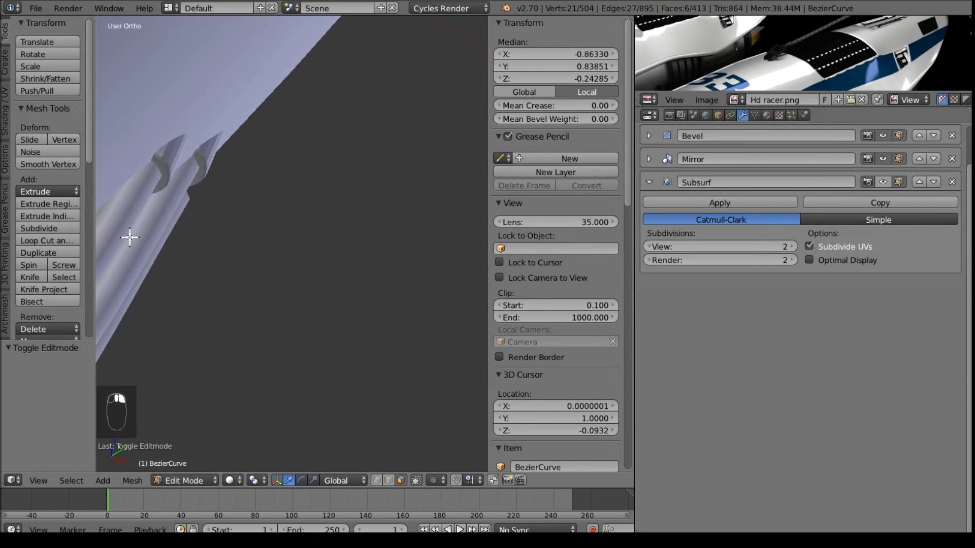
pyautogui.press('KP_Decimal')
pyautogui.moveTo(229, 250); pyautogui.dragTo(237, 227, button='middle')
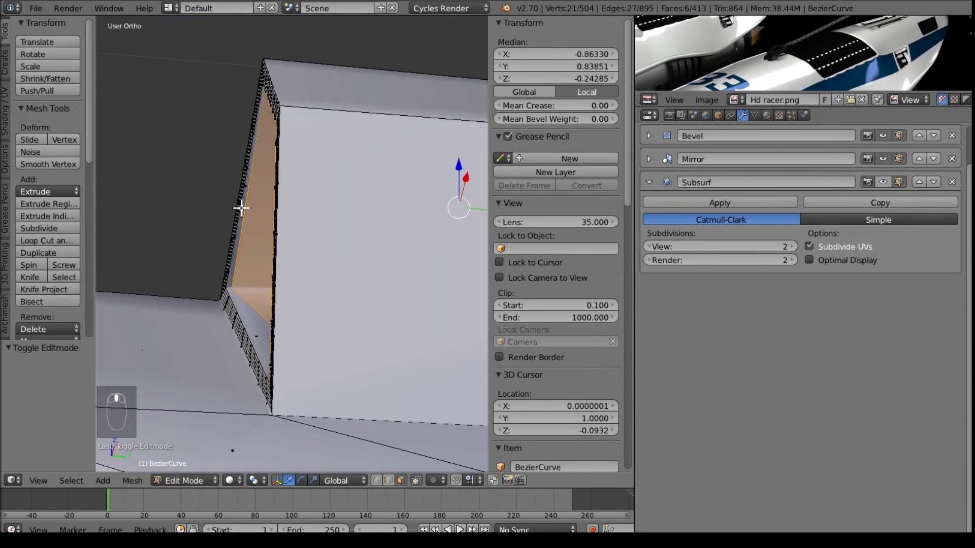
pyautogui.keyDown('shift'); pyautogui.rightClick(254, 343); pyautogui.keyUp('shift')
pyautogui.moveTo(255, 342); pyautogui.dragTo(259, 372, button='middle')
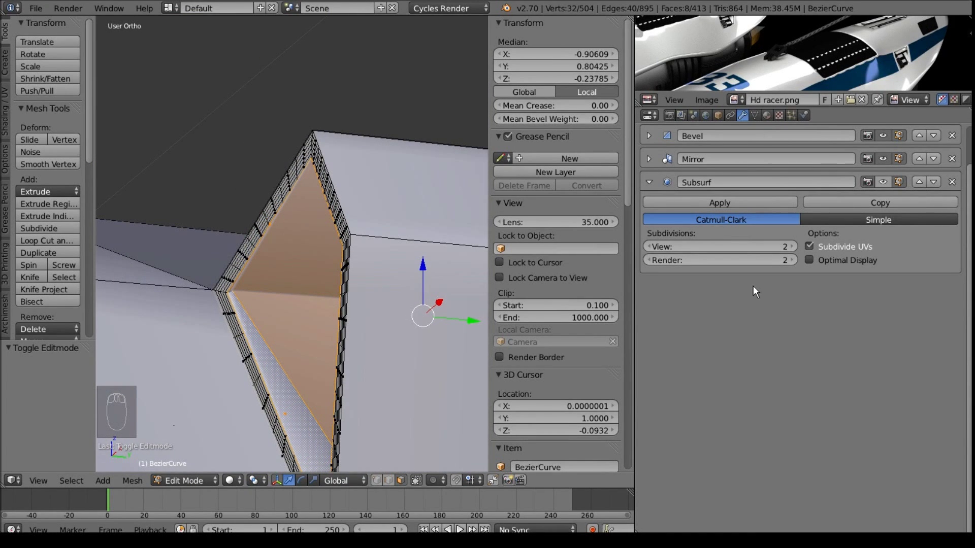
pyautogui.click(766, 116)
pyautogui.click(683, 174)
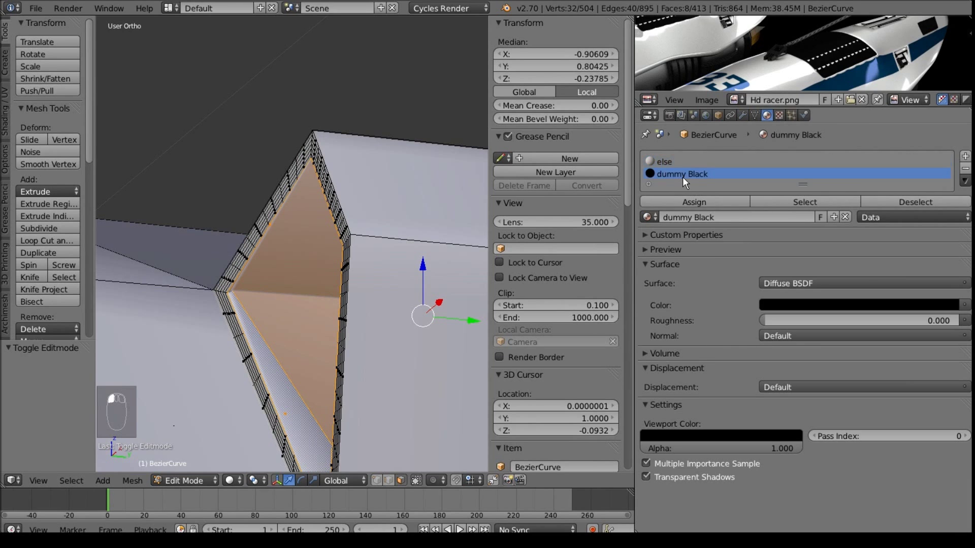
pyautogui.click(694, 202)
pyautogui.press('Tab')
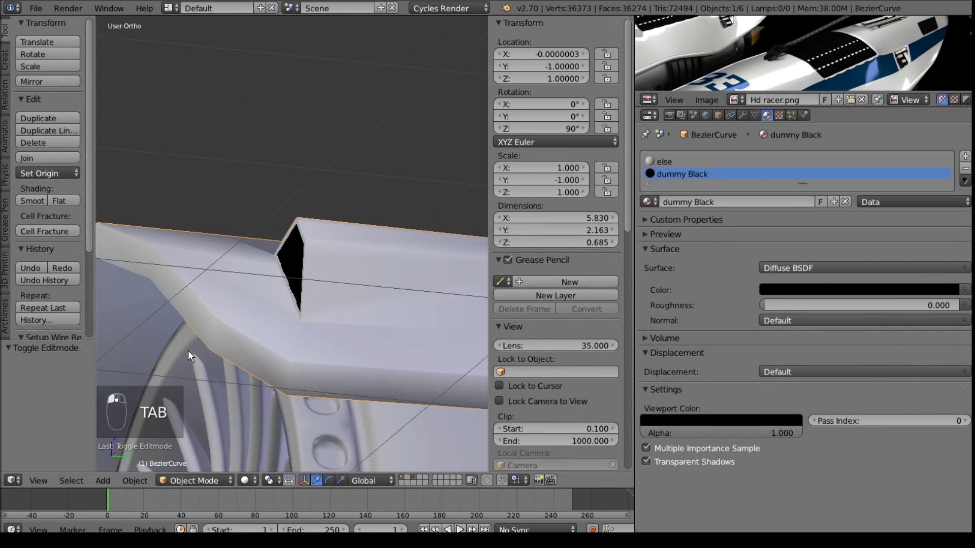
# Step: Open the engine body in Edit Mode with wireframe display and select the flat circular faces inside it
pyautogui.scroll(-6, 192, 355)
pyautogui.moveTo(194, 357); pyautogui.dragTo(240, 386, button='middle')
pyautogui.scroll(-1, 239, 386)
pyautogui.rightClick(379, 391)
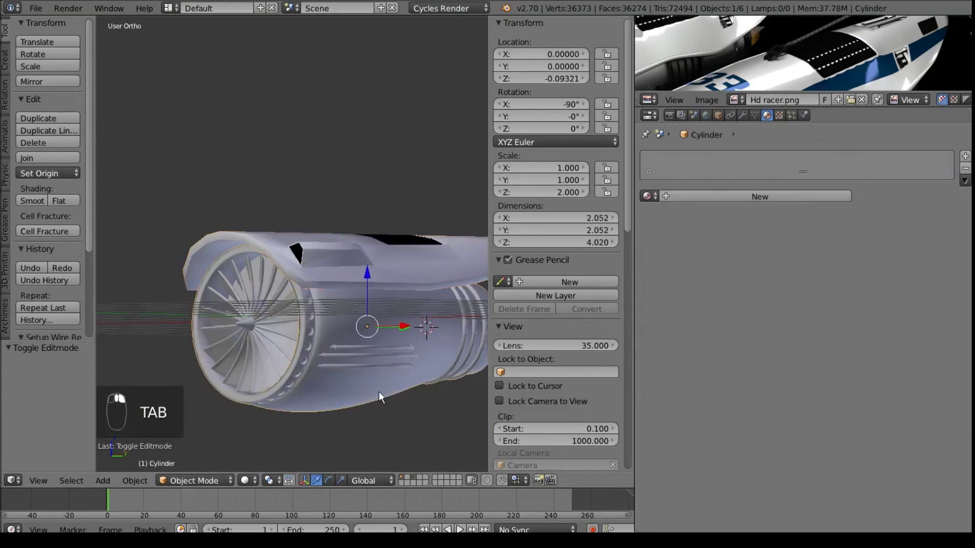
pyautogui.press('Tab')
pyautogui.scroll(8, 370, 385)
pyautogui.scroll(-4, 216, 348)
pyautogui.moveTo(462, 370); pyautogui.dragTo(291, 352, button='middle')
pyautogui.press('z')
pyautogui.scroll(4, 437, 343)
pyautogui.moveTo(437, 343); pyautogui.dragTo(254, 320, button='middle')
pyautogui.scroll(1, 392, 298)
pyautogui.moveTo(392, 297); pyautogui.dragTo(436, 366, button='middle')
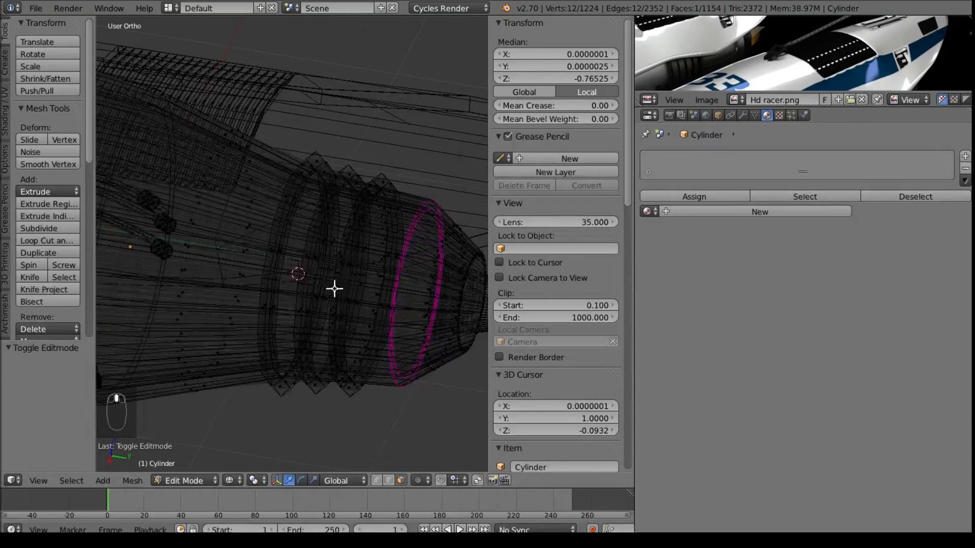
pyautogui.keyDown('alt'); pyautogui.keyDown('shift'); pyautogui.rightClick(364, 294); pyautogui.keyUp('shift'); pyautogui.keyUp('alt')
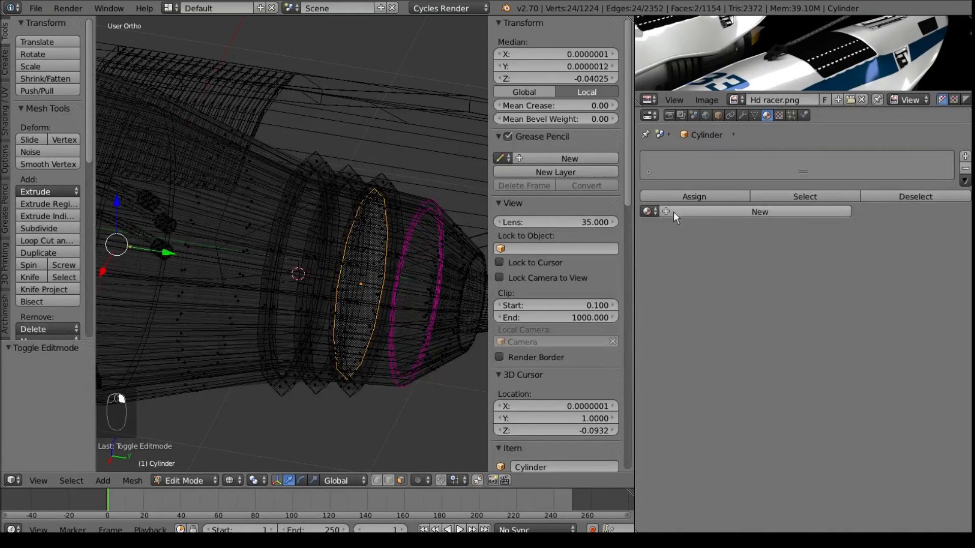
# Step: Give the engine body the existing "else" material and switch back to solid display
pyautogui.click(649, 212)
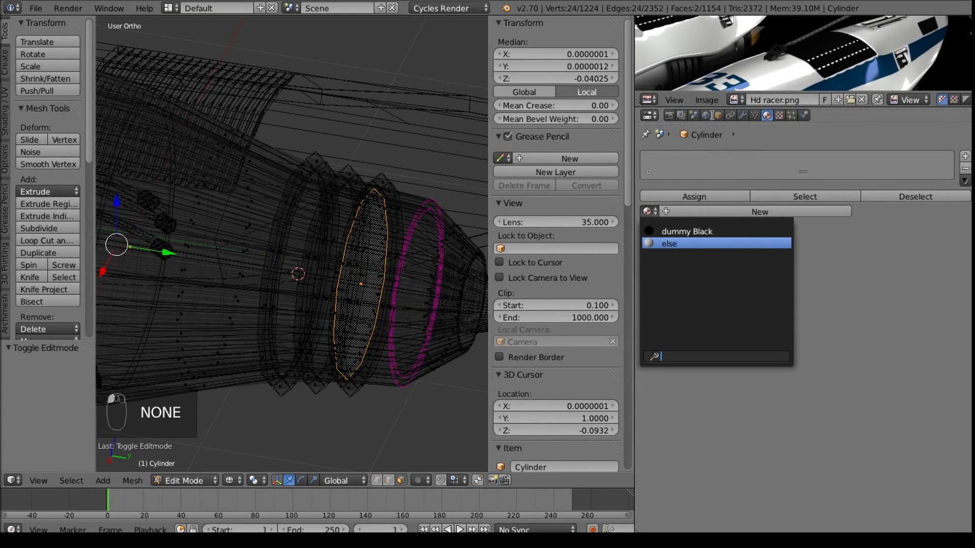
pyautogui.click(649, 211)
pyautogui.click(655, 243)
pyautogui.press('z')
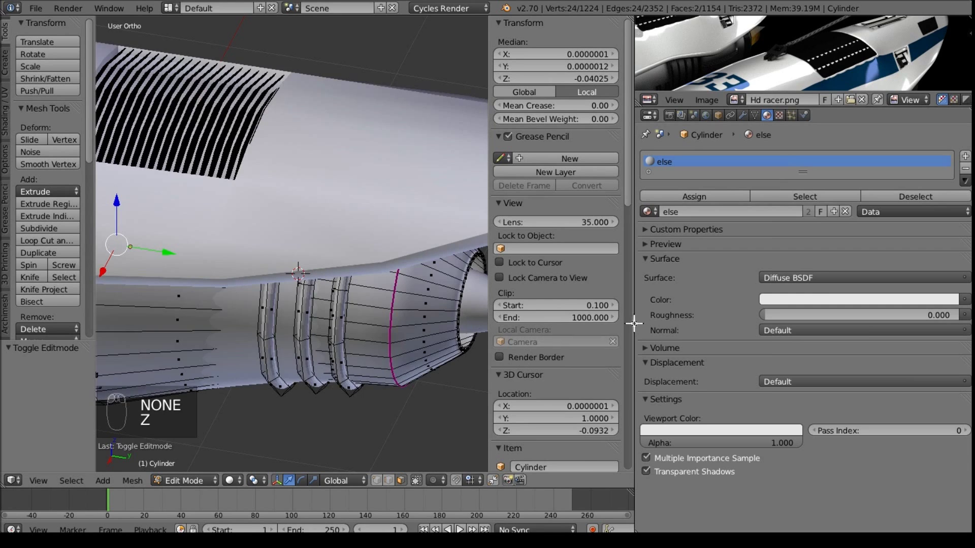
# Step: Add a dummy Black slot to the engine body, assign it to the selected inner circular faces and leave Edit Mode
pyautogui.click(965, 157)
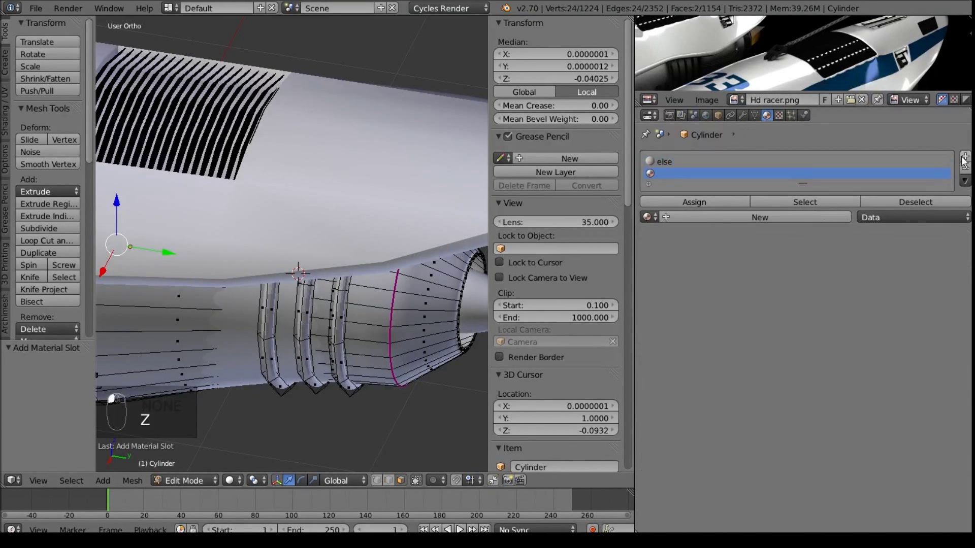
pyautogui.click(650, 217)
pyautogui.click(663, 240)
pyautogui.click(697, 201)
pyautogui.moveTo(250, 351); pyautogui.dragTo(431, 302, button='middle')
pyautogui.scroll(-2, 431, 302)
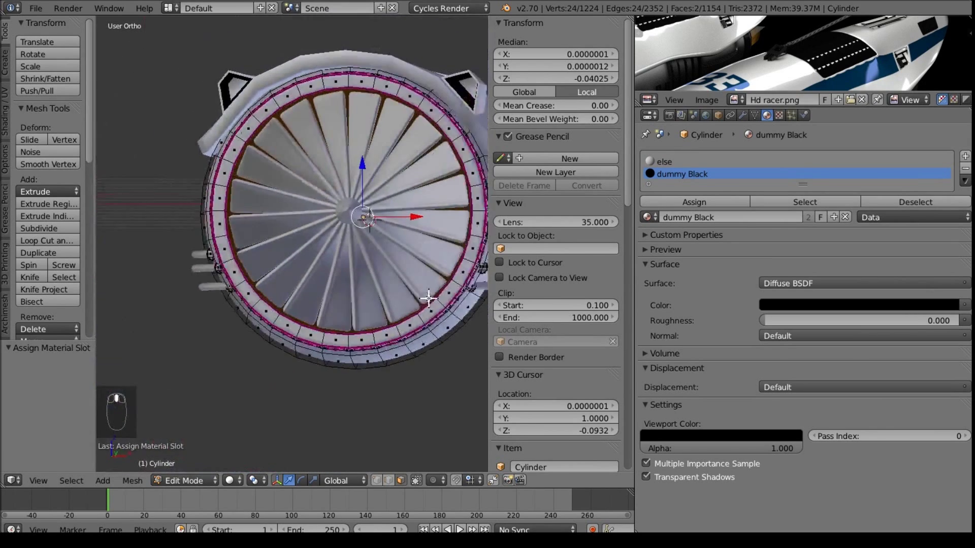
pyautogui.press('Tab')
# Step: Apply the existing dummy Black material to the curved pipes on the engine's side
pyautogui.moveTo(333, 255); pyautogui.dragTo(300, 293, button='middle')
pyautogui.scroll(2, 284, 294)
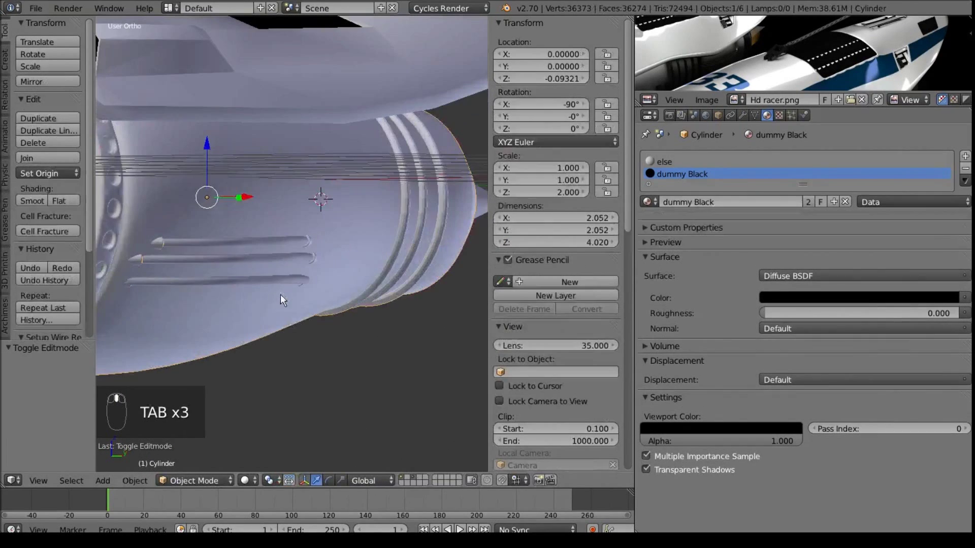
pyautogui.rightClick(249, 240)
pyautogui.click(650, 196)
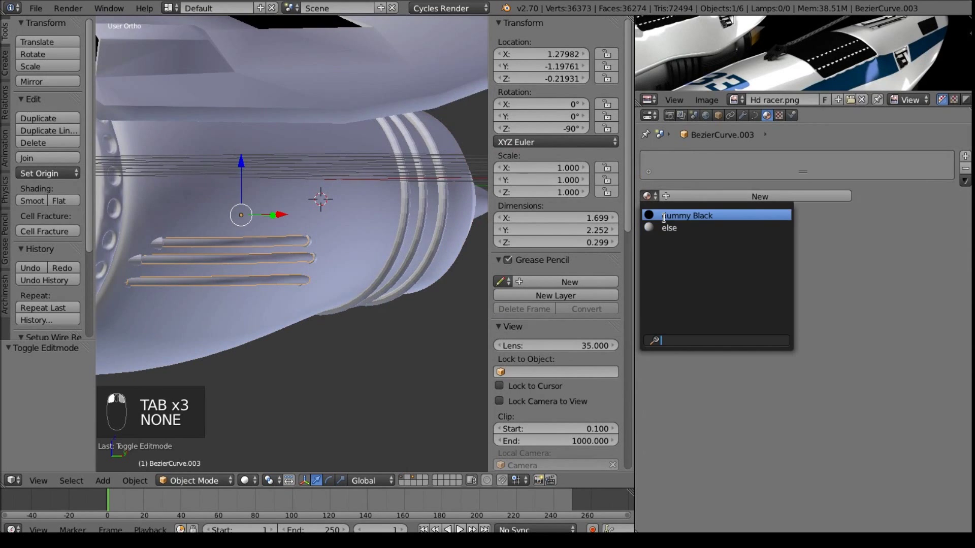
pyautogui.click(675, 214)
pyautogui.moveTo(342, 288); pyautogui.dragTo(427, 315, button='middle')
pyautogui.press('Tab')
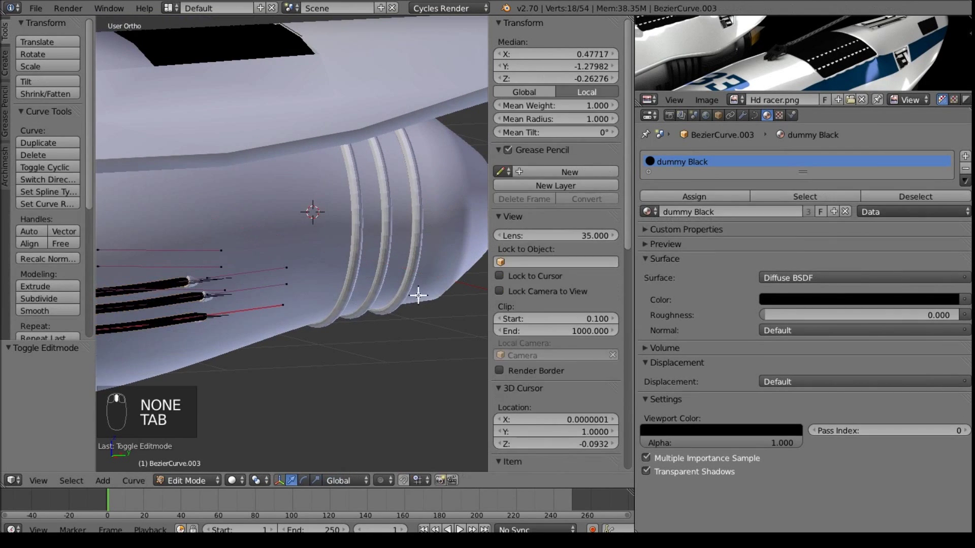
pyautogui.press('Tab')
# Step: Select the three raised rings around the engine body, including all linked faces, and assign them dummy Black
pyautogui.rightClick(421, 294)
pyautogui.press('Tab')
pyautogui.keyDown('shift'); pyautogui.rightClick(340, 310); pyautogui.keyUp('shift')
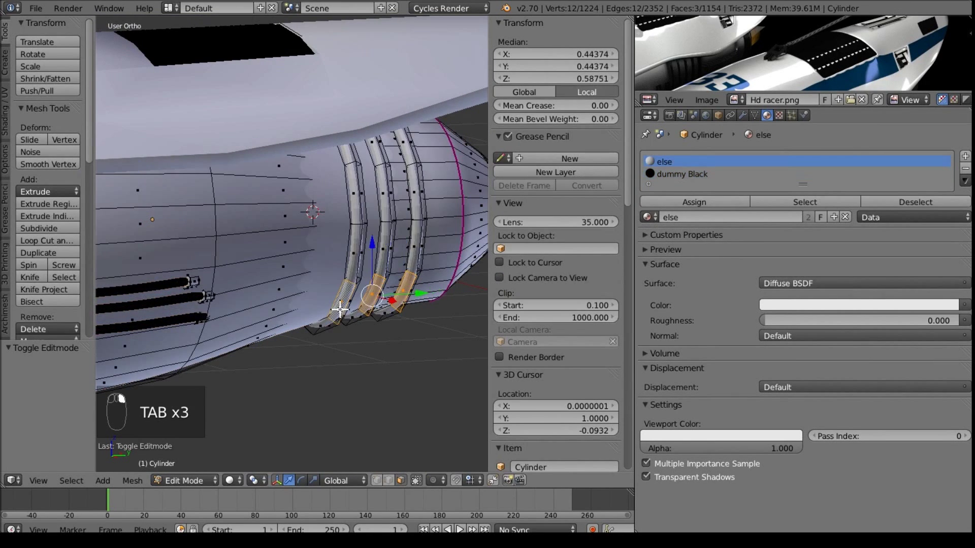
pyautogui.hotkey('ctrl', 'l')
pyautogui.click(660, 174)
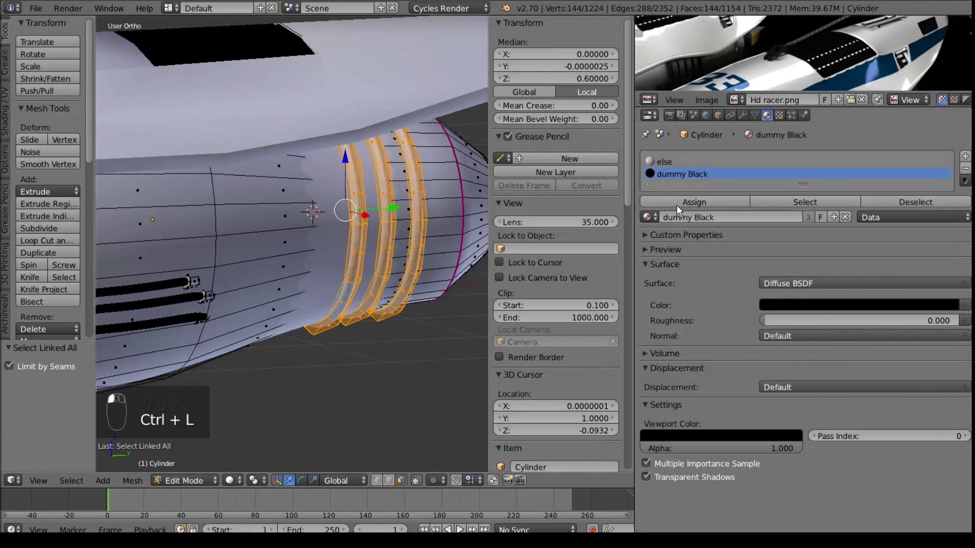
pyautogui.click(676, 201)
pyautogui.scroll(-4, 233, 267)
pyautogui.press('Tab')
# Step: Inspect the engine's black details from several angles, and enlarge the reference image around the cable connector
pyautogui.moveTo(239, 336); pyautogui.dragTo(391, 334, button='middle')
pyautogui.scroll(3, 308, 176)
pyautogui.keyDown('shift'); pyautogui.moveTo(316, 301); pyautogui.dragTo(315, 435, button='middle'); pyautogui.keyUp('shift')
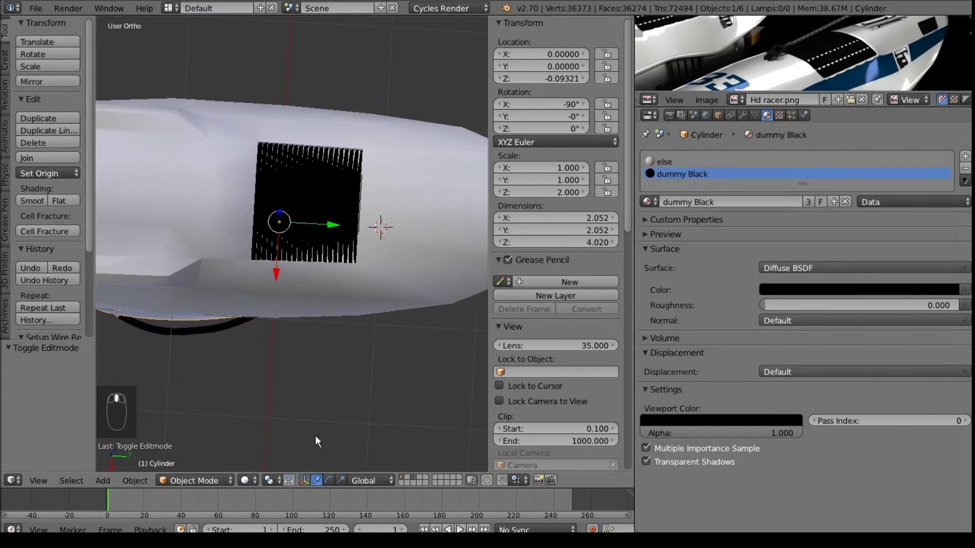
pyautogui.scroll(2, 315, 436)
pyautogui.moveTo(287, 349); pyautogui.dragTo(330, 245, button='middle')
pyautogui.scroll(-5, 330, 245)
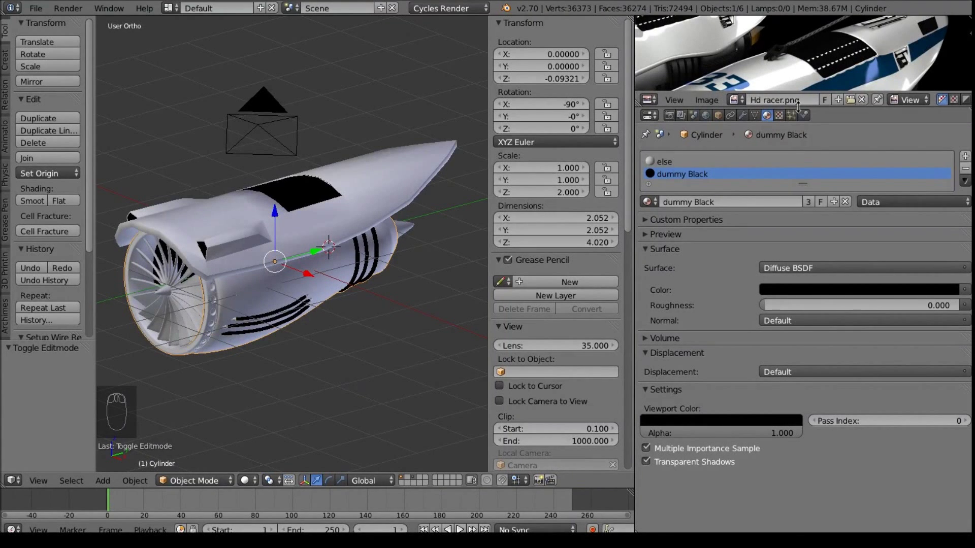
pyautogui.moveTo(796, 107); pyautogui.dragTo(797, 364)
pyautogui.scroll(7, 767, 208)
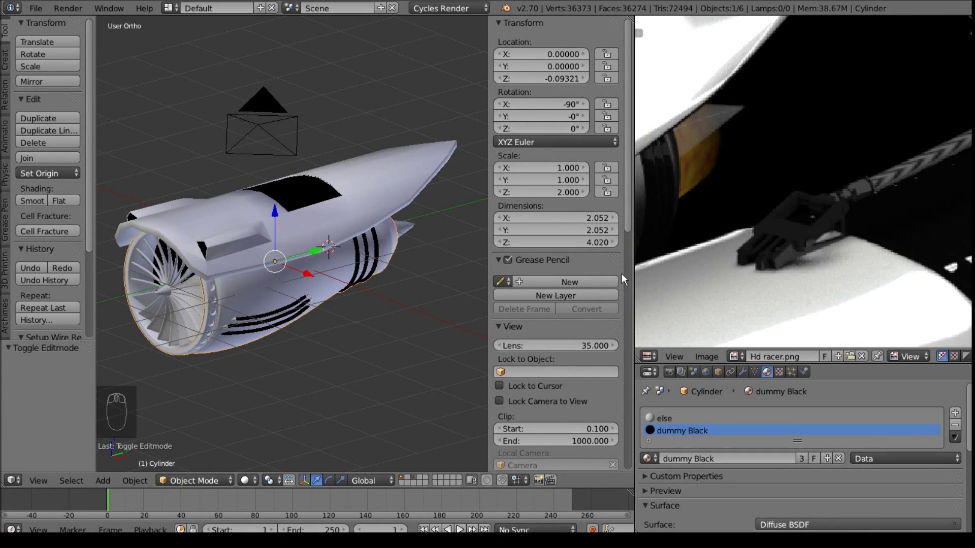
# Step: Select the engine cowling and enable viewport display of its Subsurf modifier
pyautogui.moveTo(217, 210); pyautogui.dragTo(242, 251, button='middle')
pyautogui.rightClick(242, 252)
pyautogui.scroll(4, 243, 296)
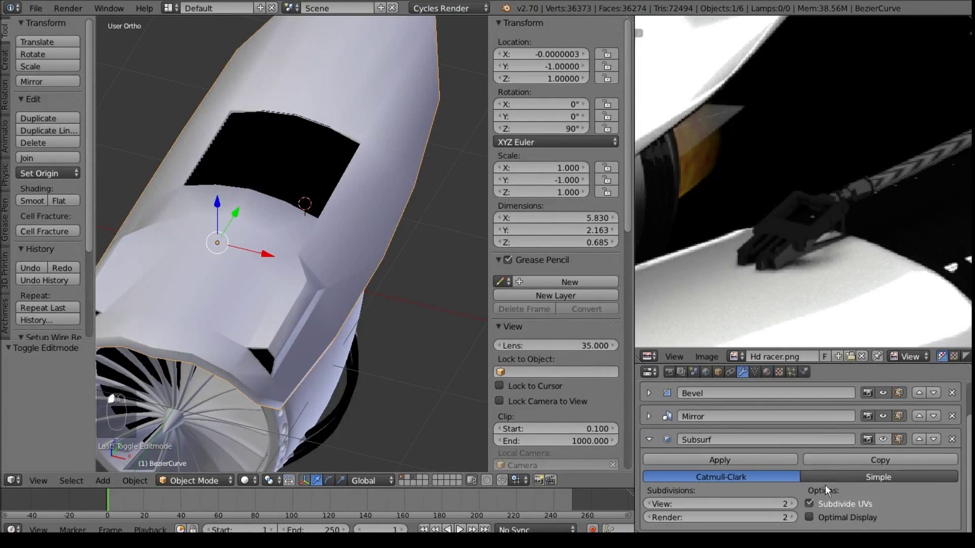
pyautogui.click(884, 439)
pyautogui.moveTo(443, 361); pyautogui.dragTo(346, 287, button='middle')
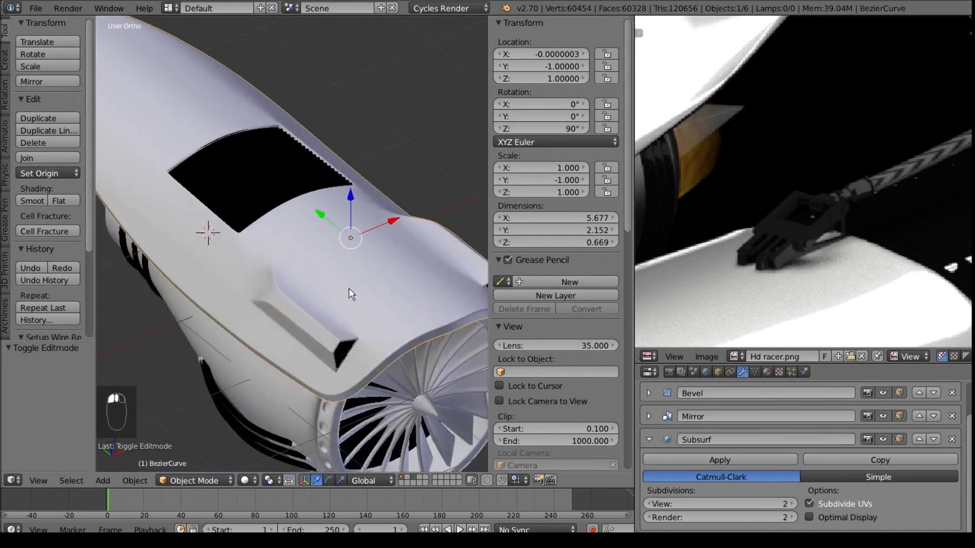
# Step: Snap the 3D cursor to the selected cowling's origin
pyautogui.scroll(2, 346, 287)
pyautogui.press('Tab')
pyautogui.press('Tab')
pyautogui.press('KP_3')
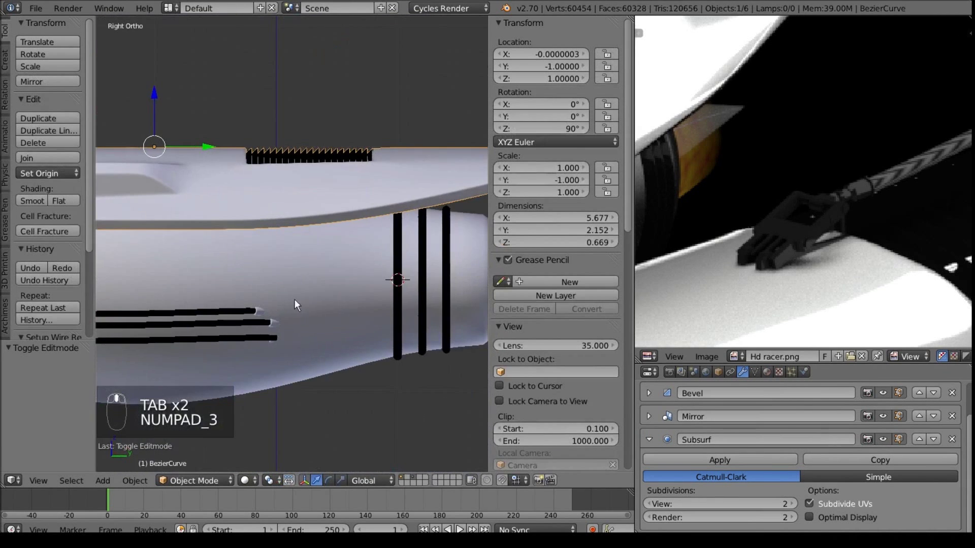
pyautogui.keyDown('shift'); pyautogui.moveTo(121, 152); pyautogui.dragTo(293, 258, button='middle'); pyautogui.keyUp('shift')
pyautogui.scroll(3, 293, 258)
pyautogui.moveTo(326, 300); pyautogui.dragTo(352, 318, button='middle')
pyautogui.hotkey('shift', 's')
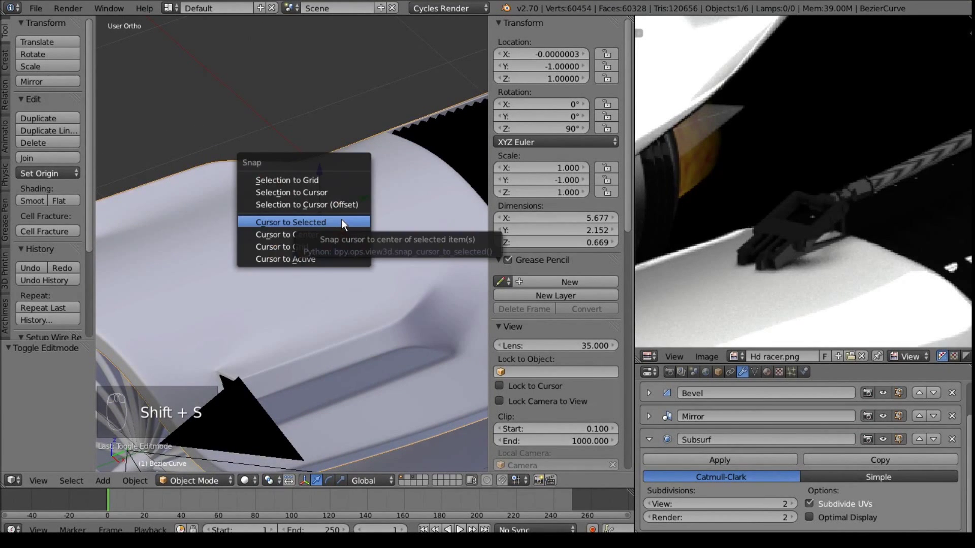
pyautogui.click(342, 220)
# Step: Add a 16-vertex cylinder at the 3D cursor and rotate it 90° in the right side view
pyautogui.press('KP_3')
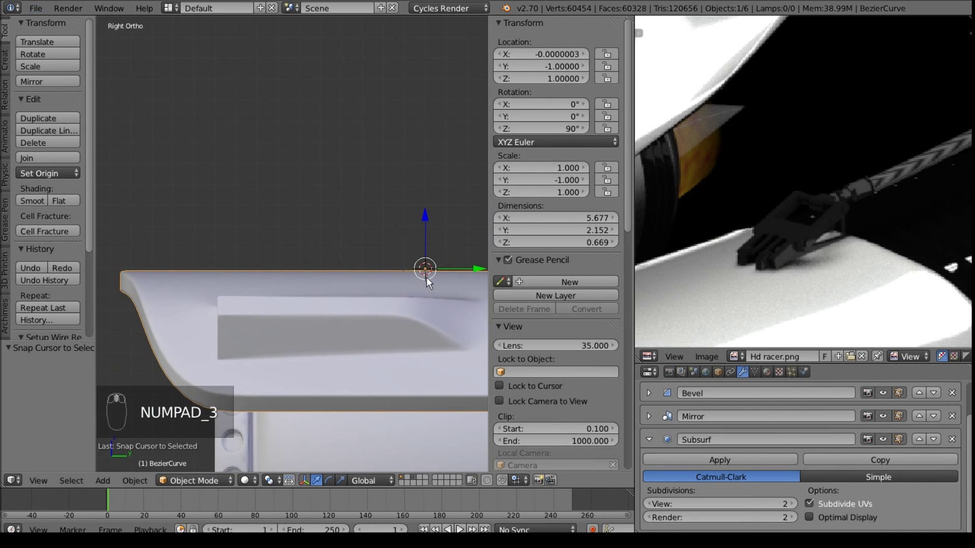
pyautogui.hotkey('shift', 'a')
pyautogui.moveTo(377, 294)
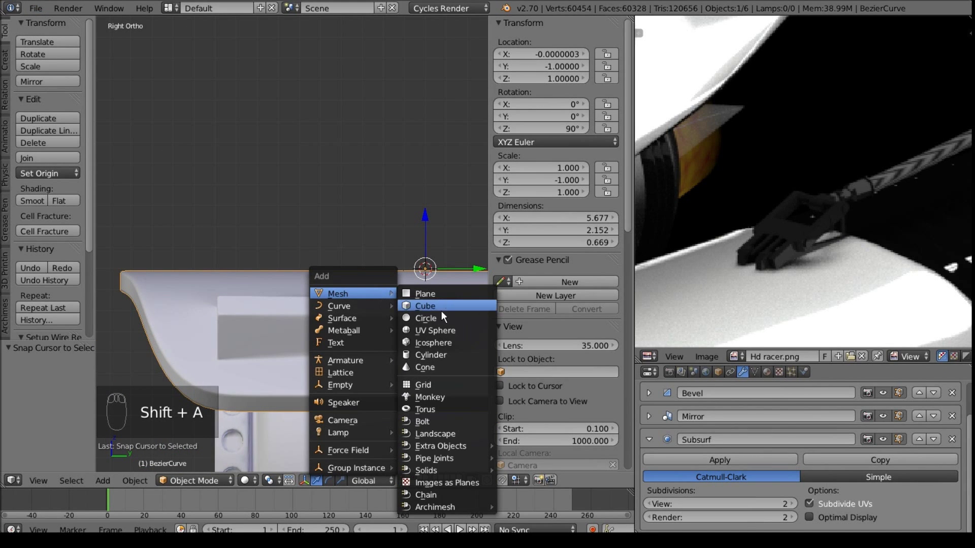
pyautogui.click(437, 352)
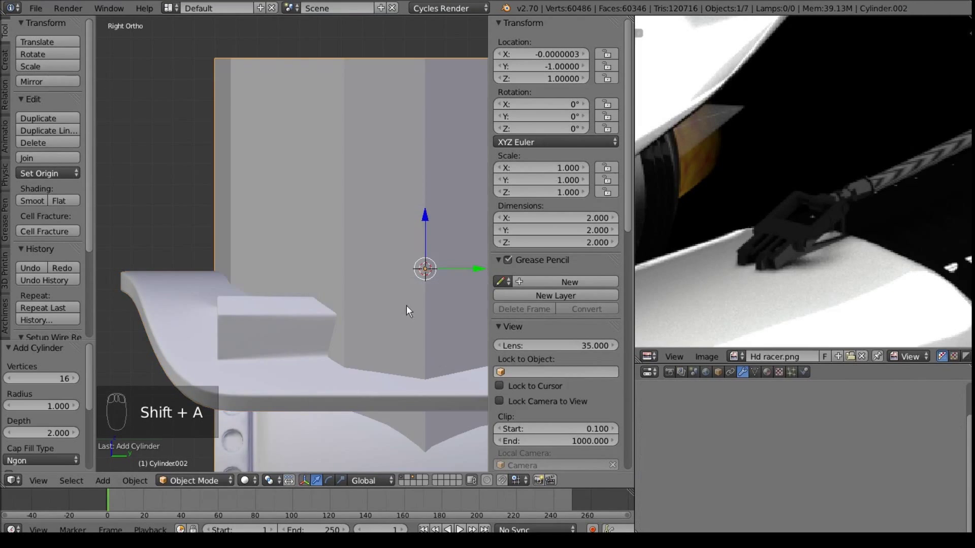
pyautogui.scroll(-2, 412, 310)
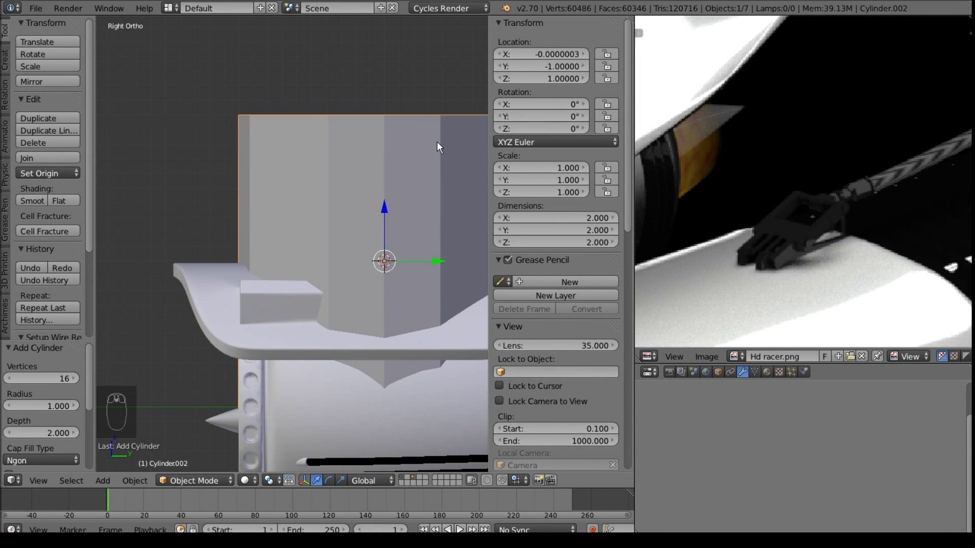
pyautogui.write('r90')
pyautogui.press('Return')
pyautogui.scroll(-3, 490, 230)
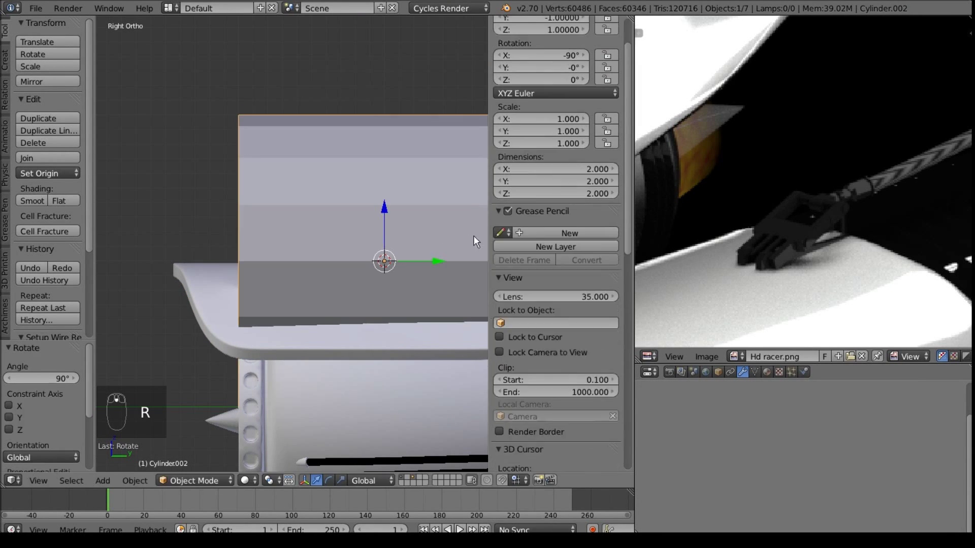
pyautogui.scroll(-2, 402, 227)
pyautogui.keyDown('shift'); pyautogui.moveTo(370, 221); pyautogui.dragTo(224, 199, button='middle'); pyautogui.keyUp('shift')
pyautogui.press('s')
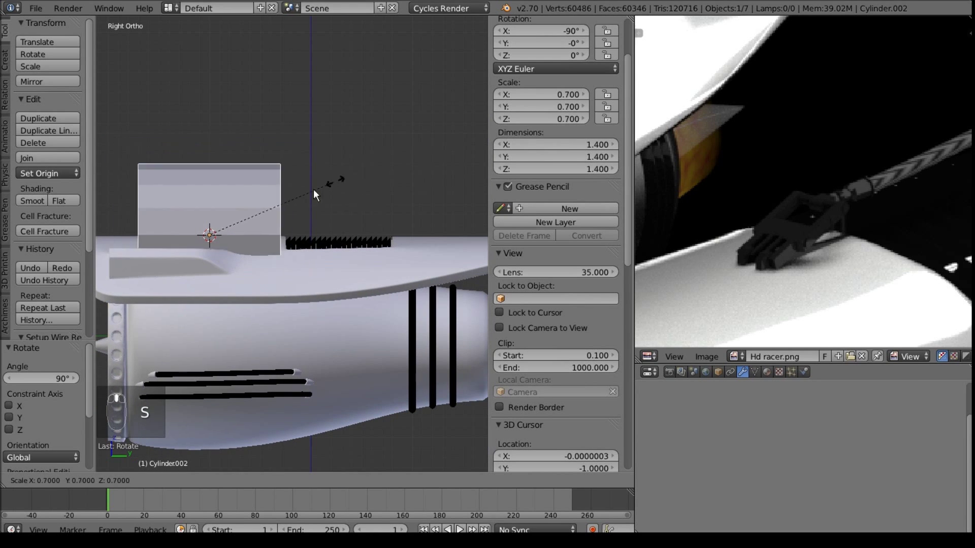
pyautogui.click(217, 232)
pyautogui.hotkey('ctrl', 'z')
# Step: Scale the cylinder down uniformly to a scale of about 0.058
pyautogui.press('s')
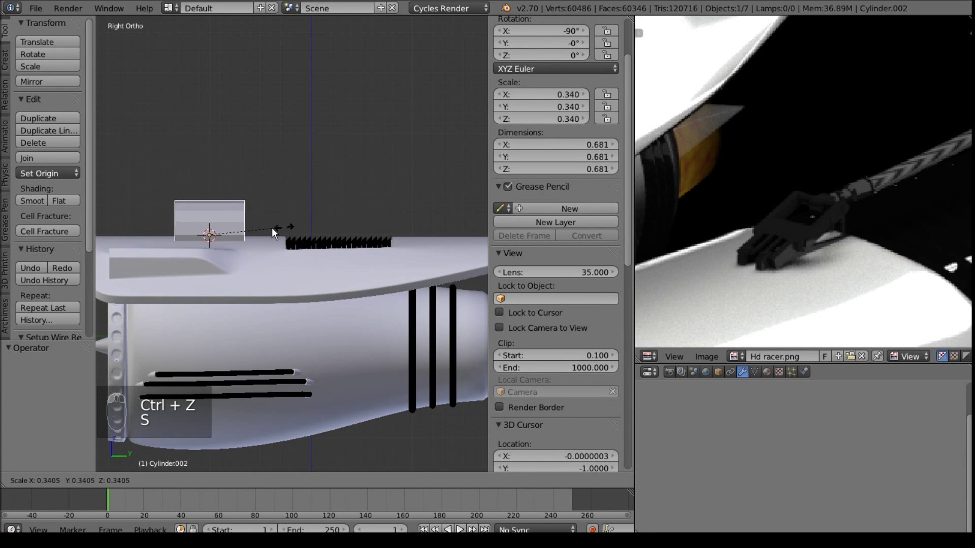
pyautogui.click(249, 227)
pyautogui.press('s')
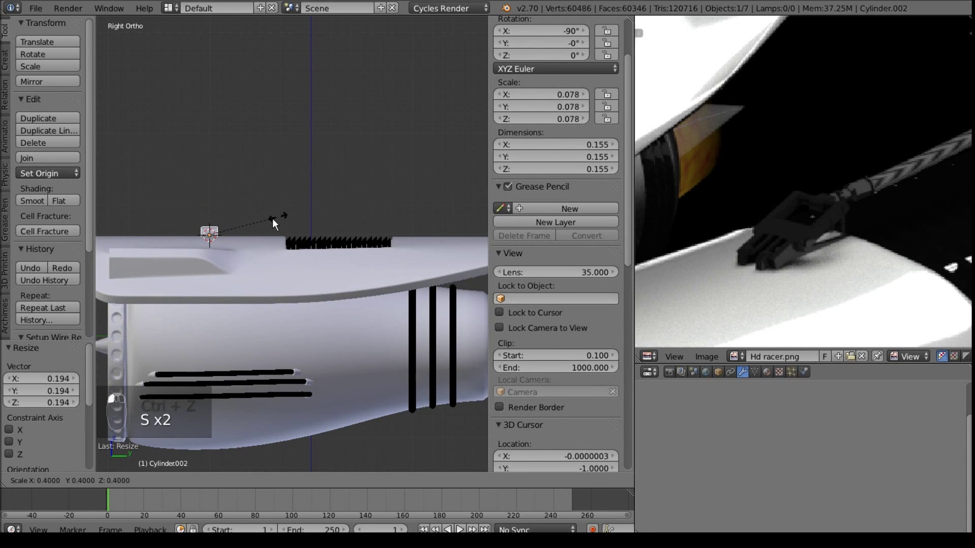
pyautogui.click(262, 223)
# Step: Raise the cylinder about 0.12 along Z above the cowling and shrink it uniformly by a factor of 0.6
pyautogui.scroll(-2, 262, 224)
pyautogui.moveTo(370, 283); pyautogui.dragTo(433, 306, button='middle')
pyautogui.scroll(2, 370, 312)
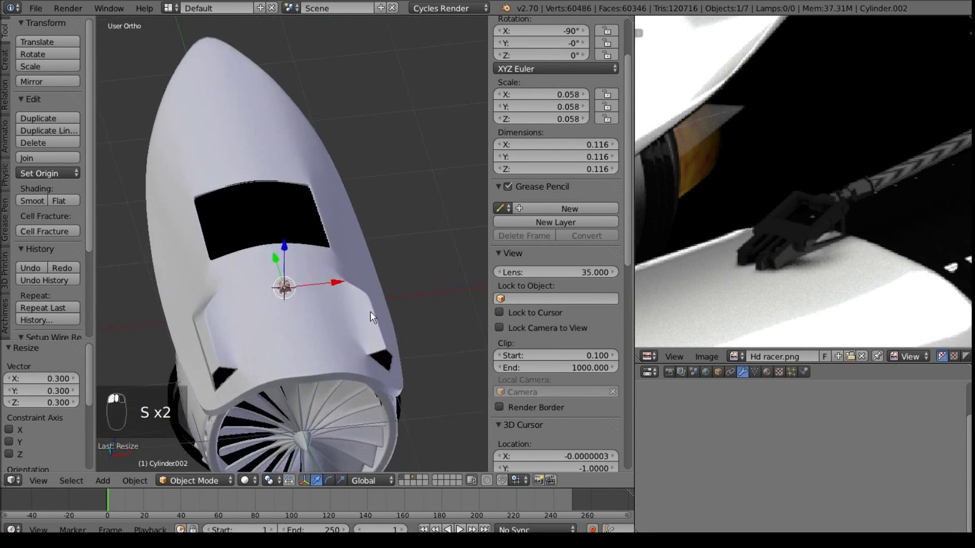
pyautogui.scroll(2, 370, 312)
pyautogui.moveTo(318, 251); pyautogui.dragTo(315, 235, button='middle')
pyautogui.moveTo(305, 222); pyautogui.dragTo(303, 204)
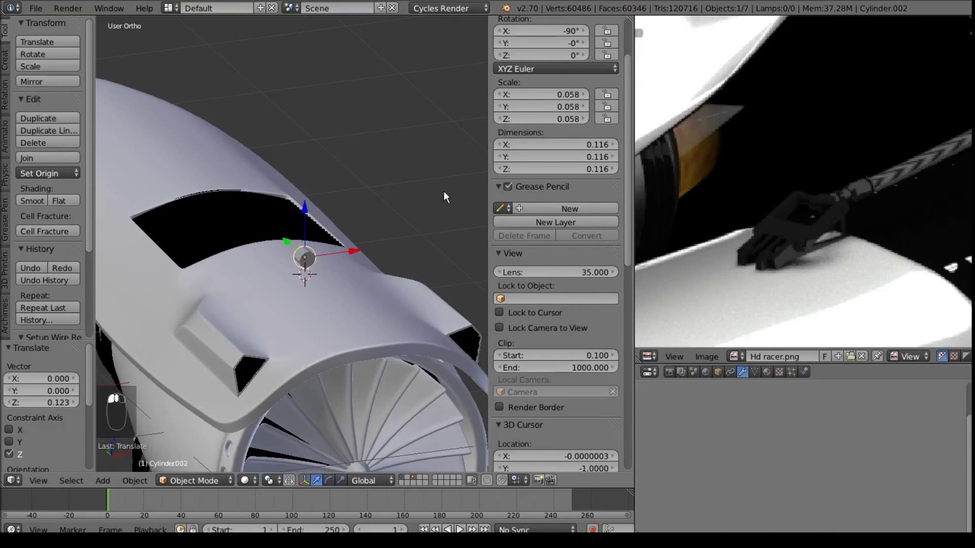
pyautogui.moveTo(436, 193); pyautogui.dragTo(469, 160, button='middle')
pyautogui.press('s')
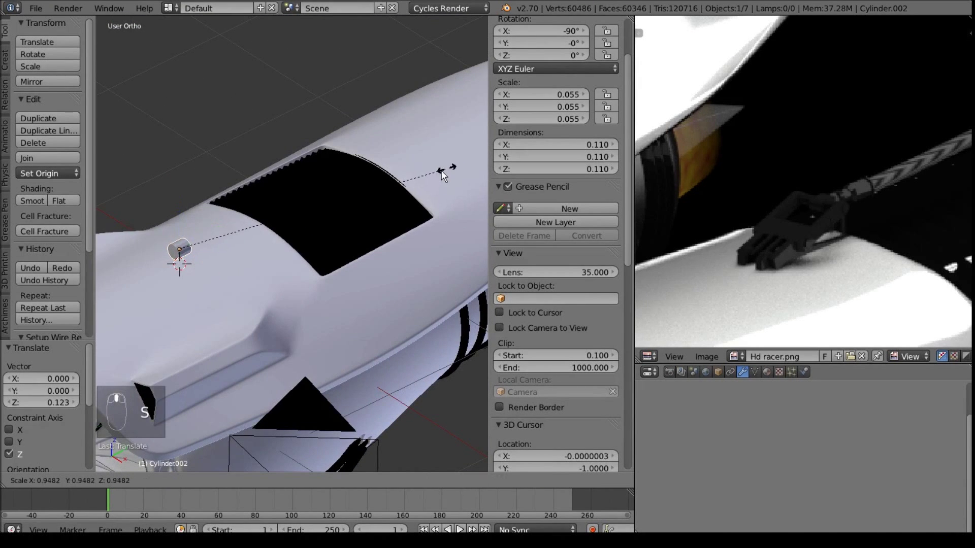
pyautogui.click(341, 209)
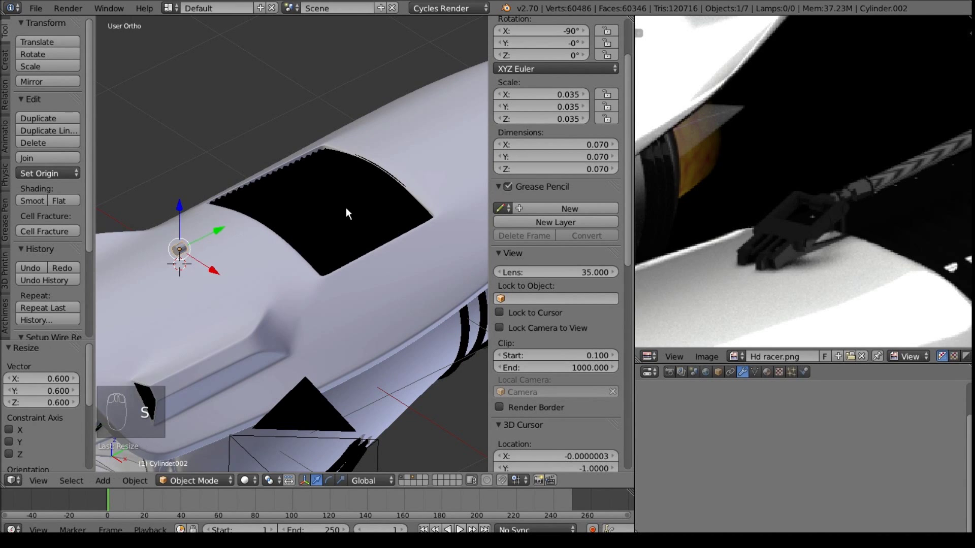
# Step: In Edit Mode, extrude the cylinder's end face outward about 0.027 along Y
pyautogui.scroll(3, 352, 222)
pyautogui.press('Tab')
pyautogui.press('KP_Decimal')
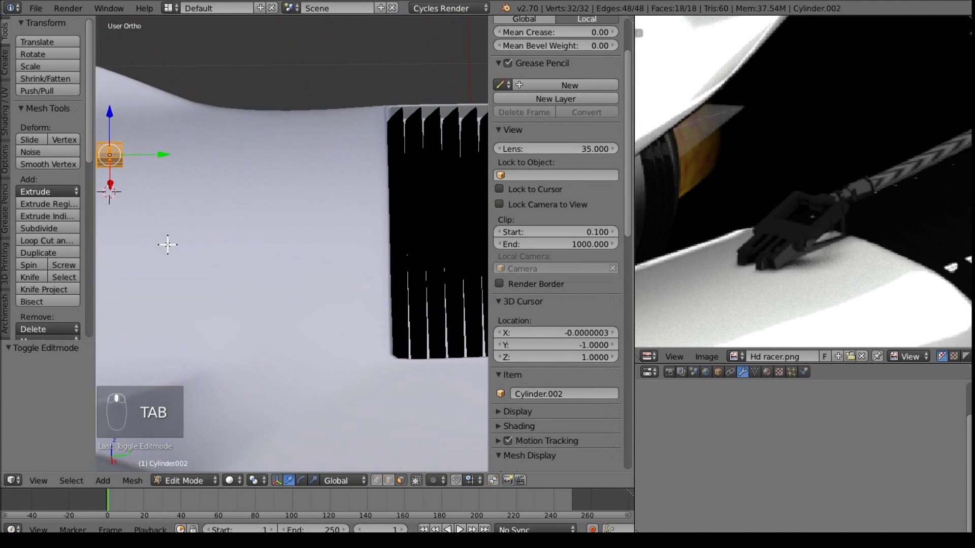
pyautogui.moveTo(247, 206); pyautogui.dragTo(259, 228, button='middle')
pyautogui.scroll(-3, 357, 269)
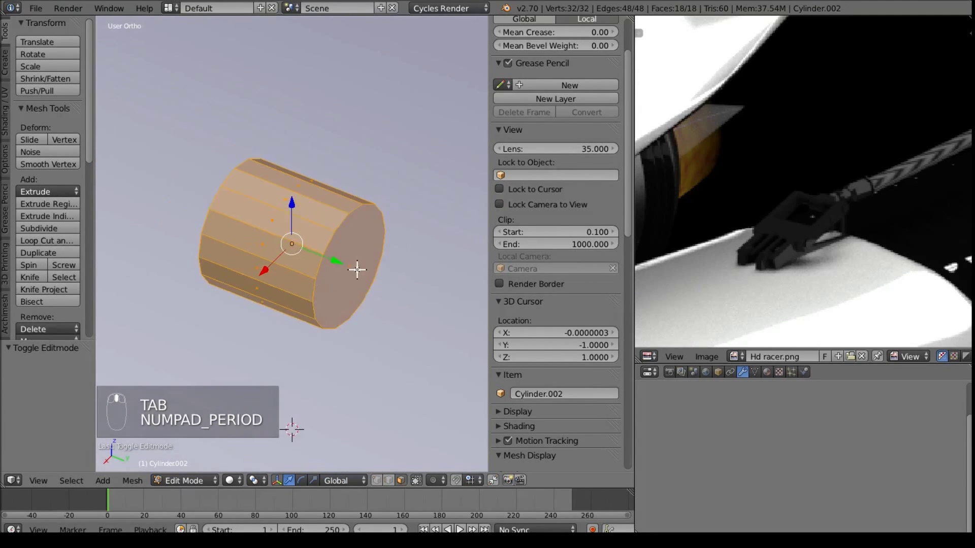
pyautogui.rightClick(357, 270)
pyautogui.scroll(-4, 357, 274)
pyautogui.press('e')
pyautogui.press('e')
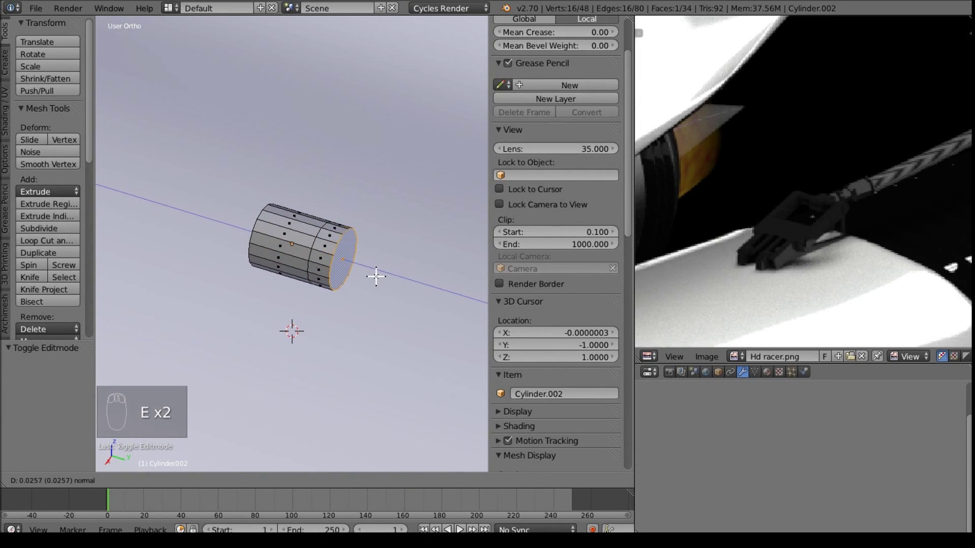
pyautogui.click(376, 276)
# Step: Extrude the face loop around the new end section and scale it about 1.43 in X and Z, excluding Y, to form a collar
pyautogui.keyDown('alt'); pyautogui.rightClick(322, 256); pyautogui.keyUp('alt')
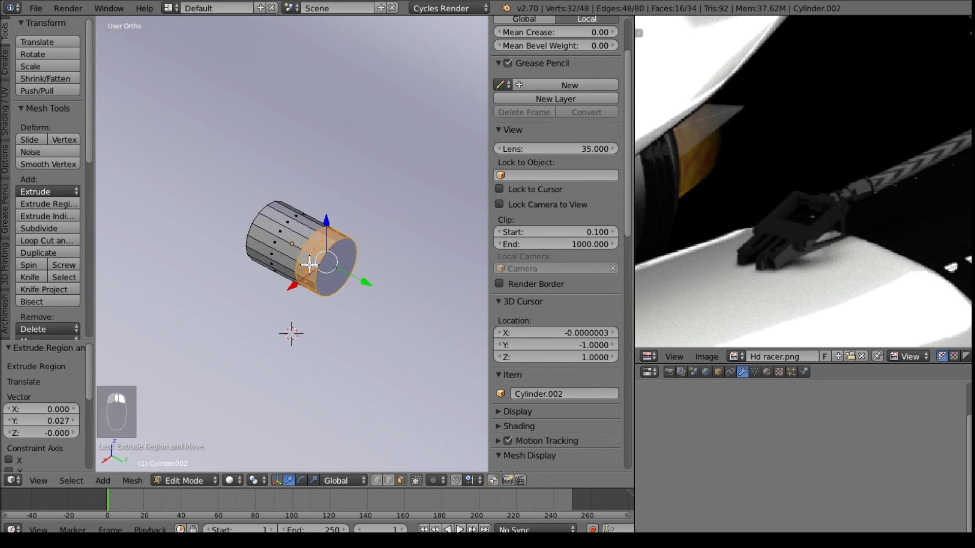
pyautogui.press('e')
pyautogui.press('s')
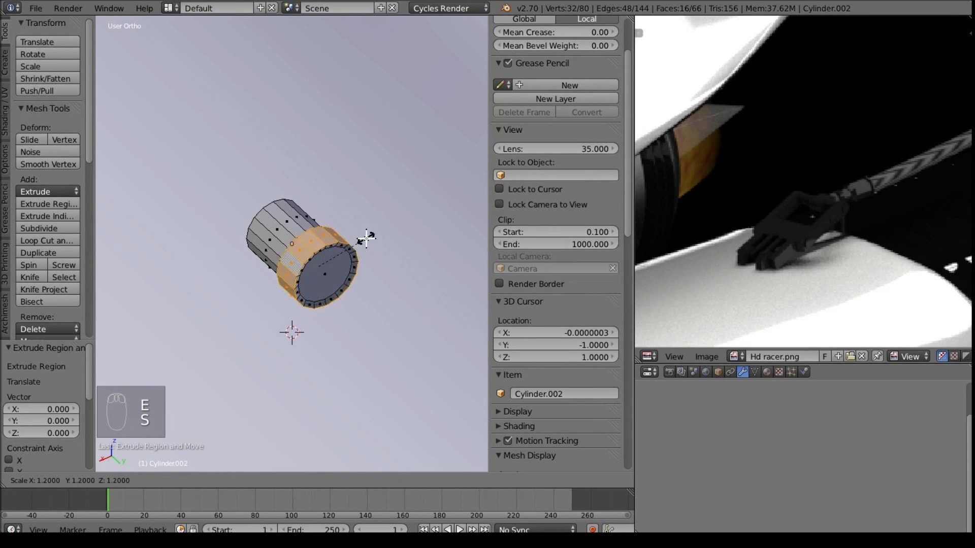
pyautogui.hotkey('shift', 'z')
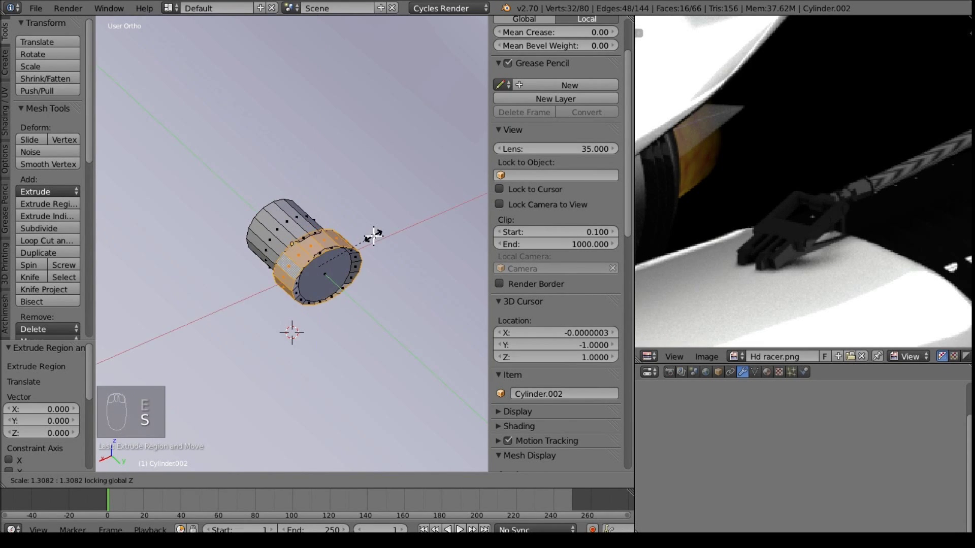
pyautogui.hotkey('shift', 'y')
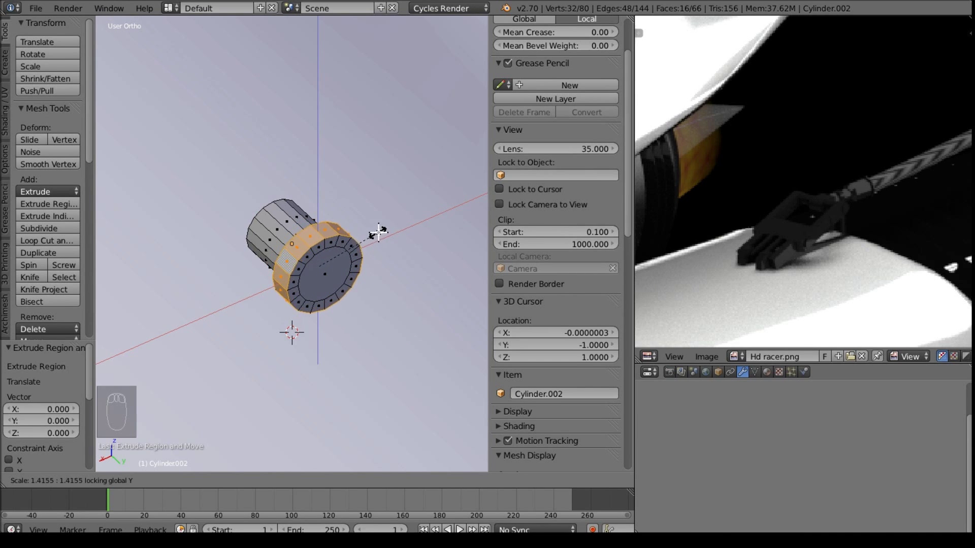
pyautogui.click(378, 233)
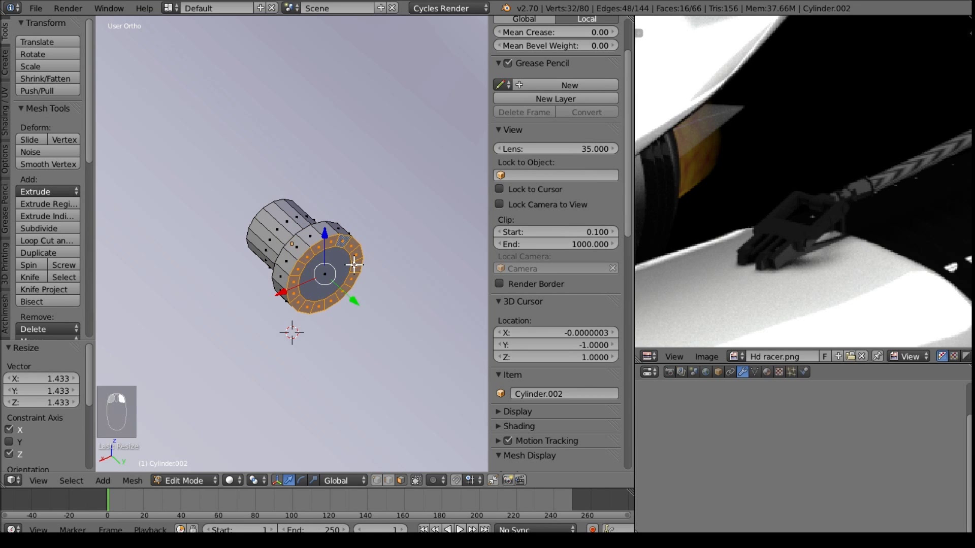
# Step: Extrude the collar's front ring of faces slightly outward along Y, leaving the central face recessed
pyautogui.press('e')
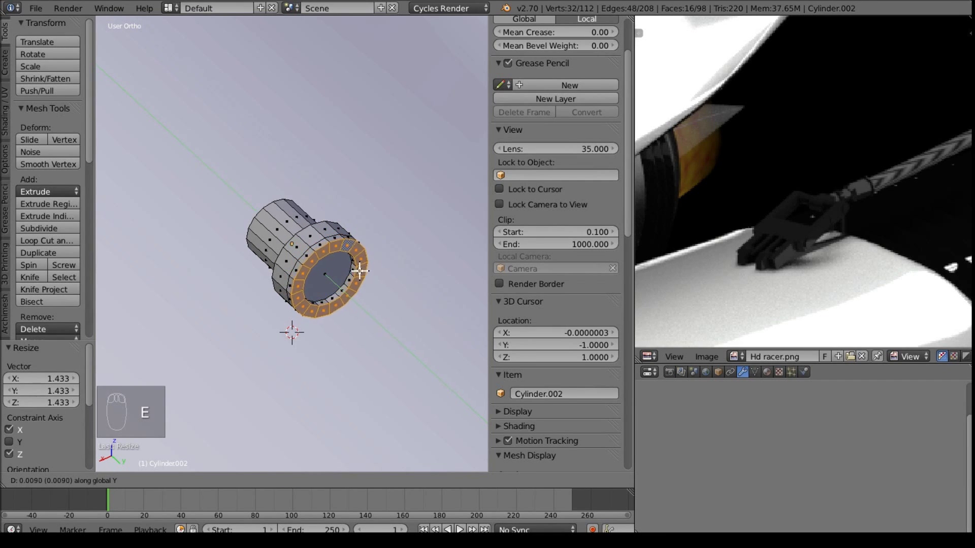
pyautogui.click(355, 286)
pyautogui.press('Tab')
pyautogui.moveTo(253, 288); pyautogui.dragTo(285, 243, button='middle')
# Step: Lengthen the cylinder by moving its plain end face -0.2 along Y
pyautogui.press('Tab')
pyautogui.rightClick(285, 248)
pyautogui.moveTo(319, 241); pyautogui.dragTo(311, 244)
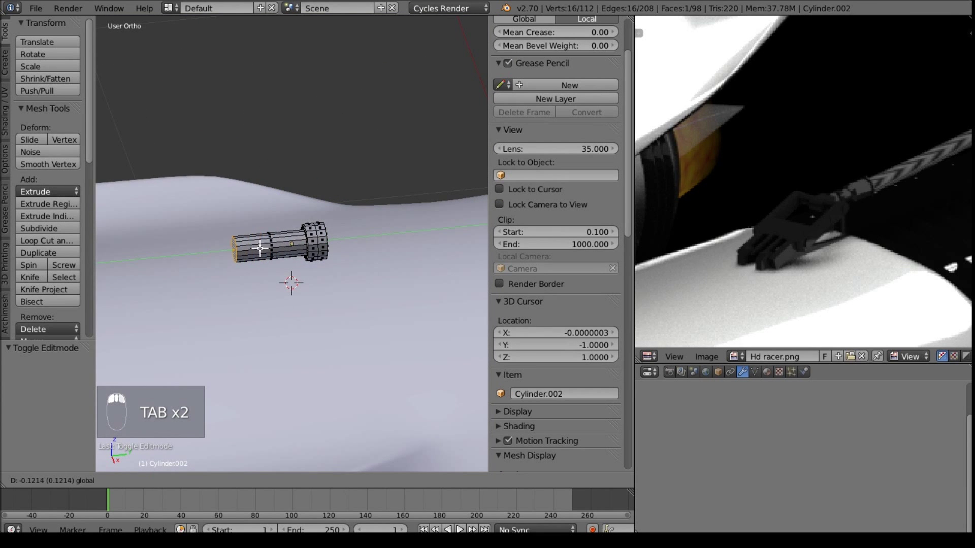
pyautogui.click(260, 248)
# Step: Select all linked geometry of the cylinder and move it along negative Y, first by 0.1 and then further toward the engine's intake
pyautogui.press('KP_3')
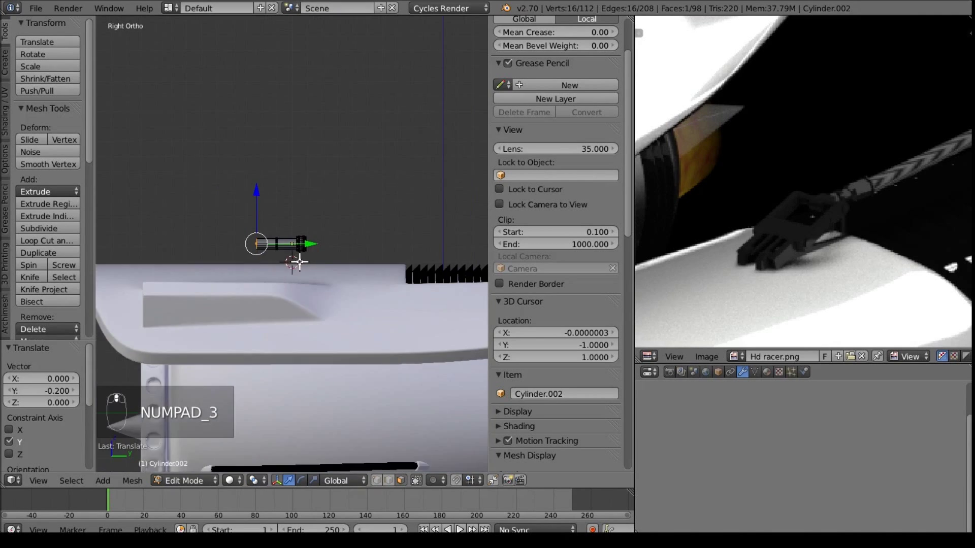
pyautogui.moveTo(300, 262); pyautogui.dragTo(274, 292, button='middle')
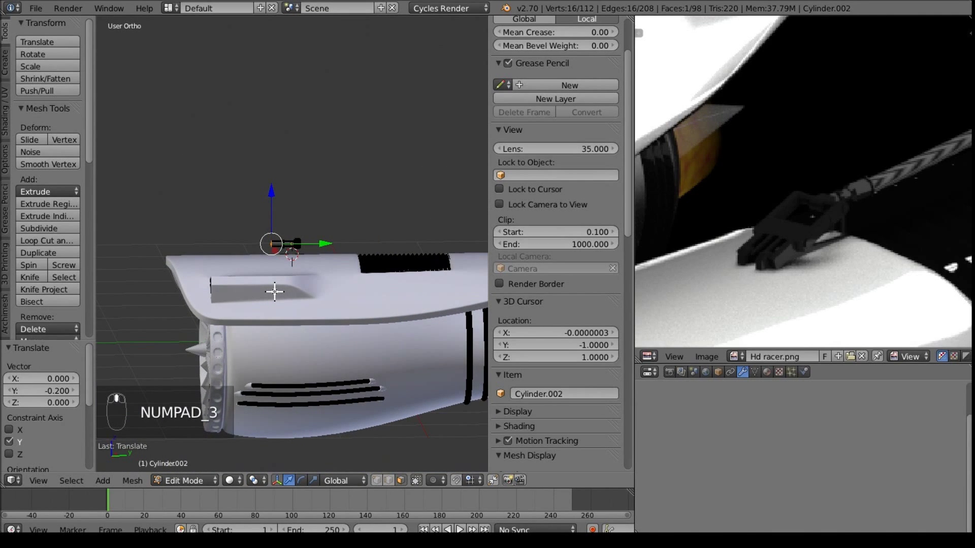
pyautogui.hotkey('ctrl', 'l')
pyautogui.press('KP_3')
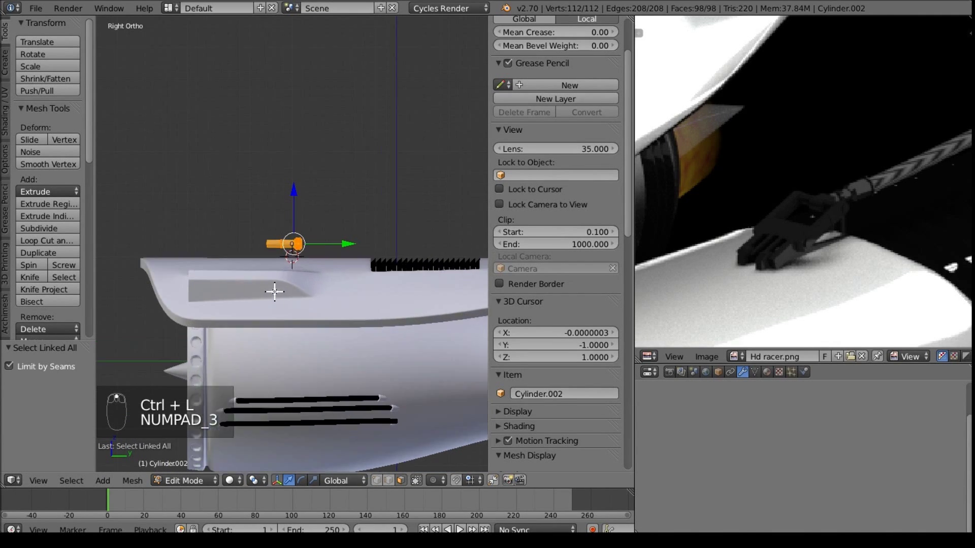
pyautogui.click(340, 246)
pyautogui.moveTo(322, 245); pyautogui.dragTo(322, 245)
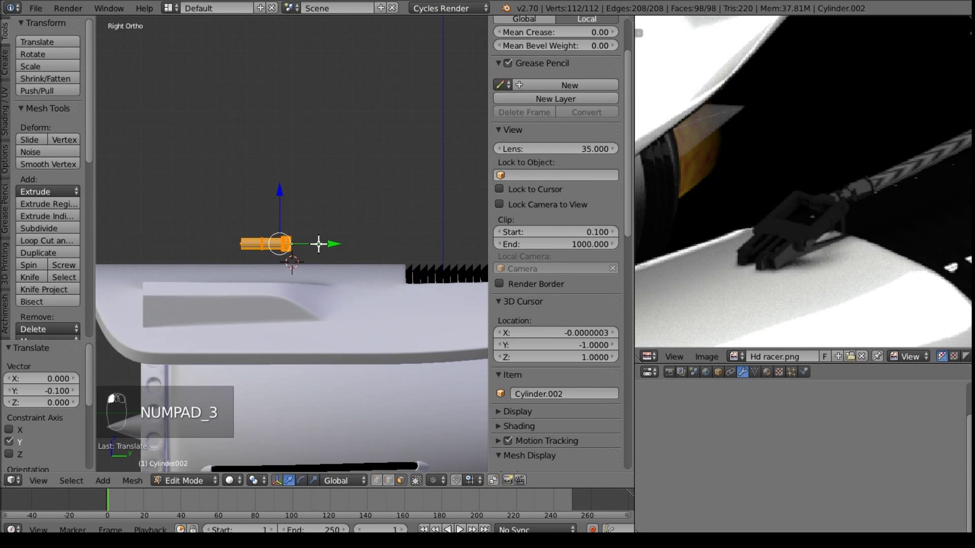
pyautogui.moveTo(240, 291); pyautogui.dragTo(302, 250, button='middle')
pyautogui.moveTo(285, 249); pyautogui.dragTo(305, 311)
# Step: Snap the 3D cursor to the center of the cylinder's selected geometry in Edit Mode
pyautogui.press('Tab')
pyautogui.moveTo(269, 310); pyautogui.dragTo(430, 272, button='middle')
pyautogui.press('Tab')
pyautogui.keyDown('shift'); pyautogui.moveTo(346, 269); pyautogui.dragTo(248, 290, button='middle'); pyautogui.keyUp('shift')
pyautogui.press('Tab')
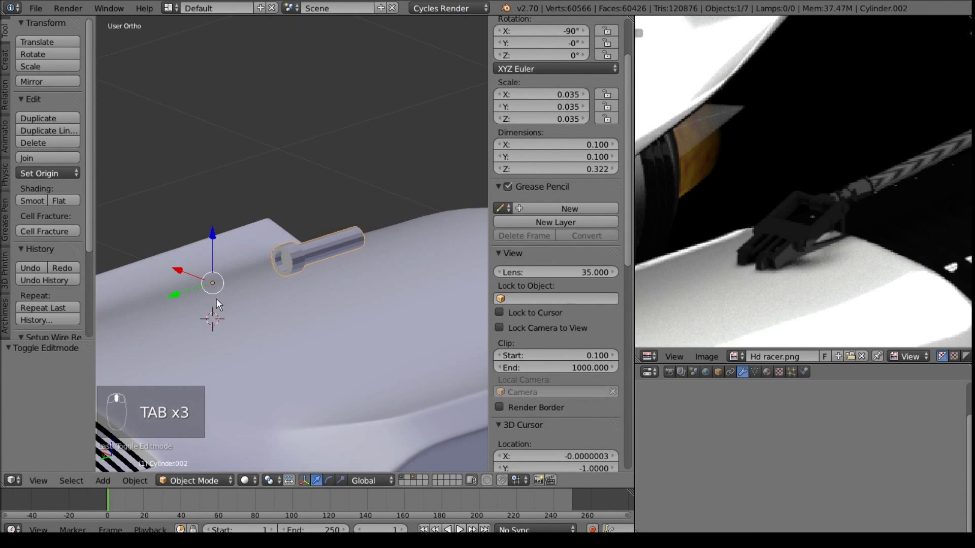
pyautogui.moveTo(364, 242); pyautogui.dragTo(303, 239, button='middle')
pyautogui.press('Tab')
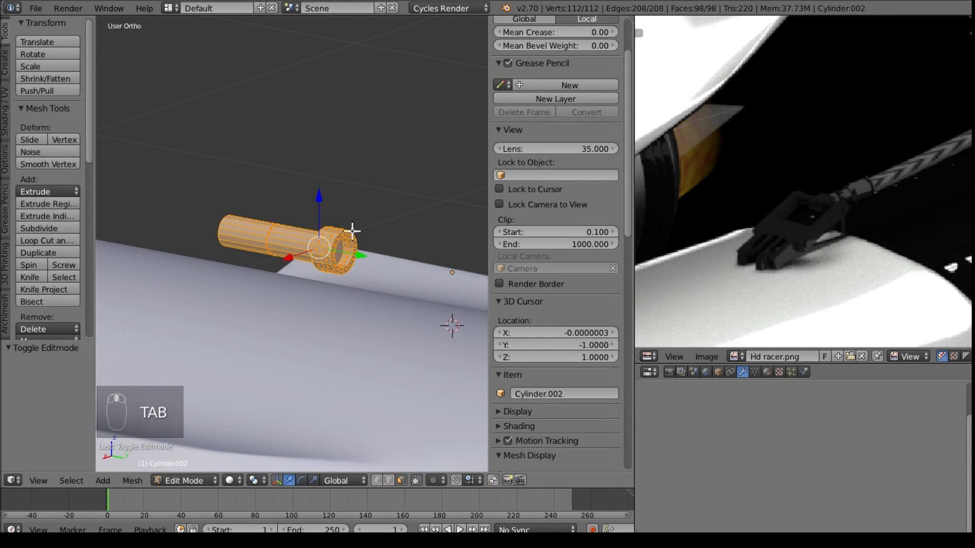
pyautogui.hotkey('shift', 's')
pyautogui.click(314, 267)
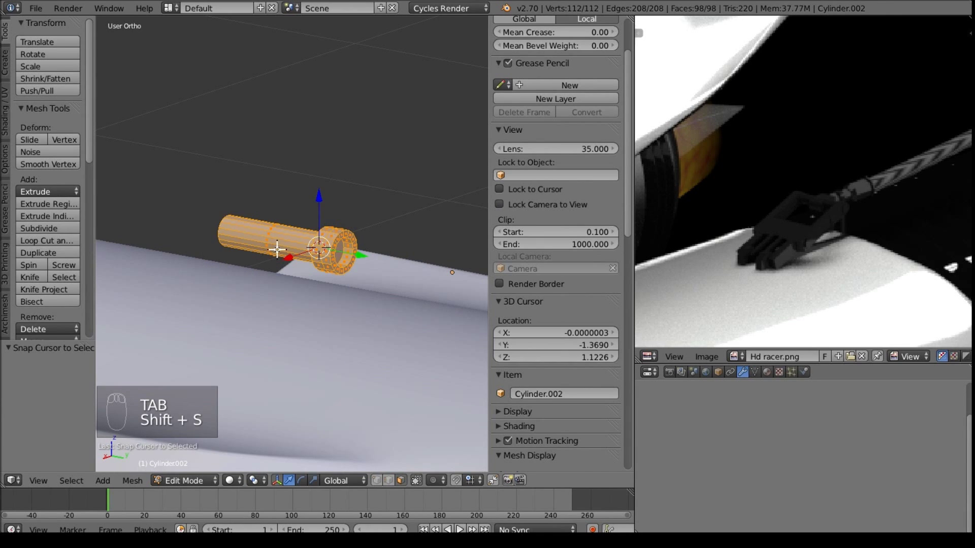
# Step: In Object Mode, set the cylinder's origin to the 3D cursor
pyautogui.press('Tab')
pyautogui.click(130, 480)
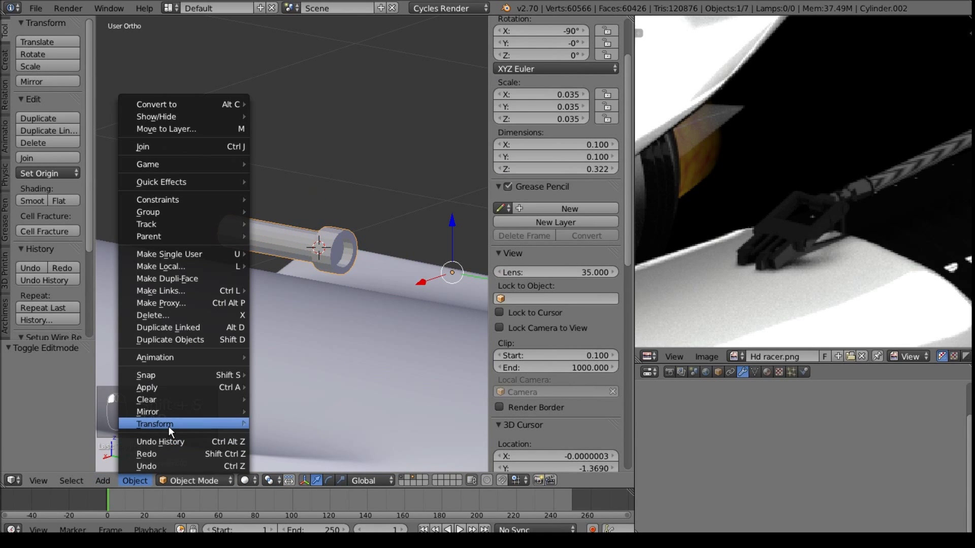
pyautogui.moveTo(169, 426)
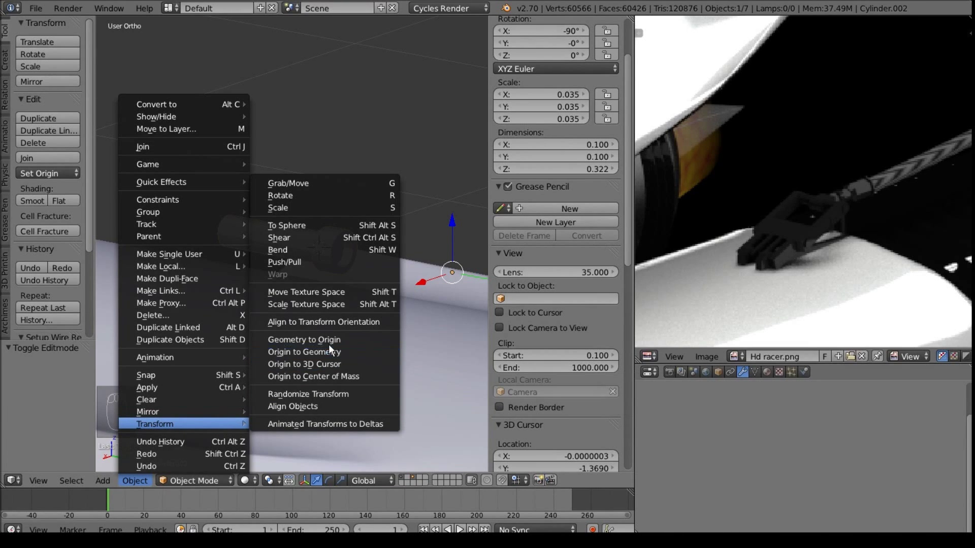
pyautogui.click(327, 365)
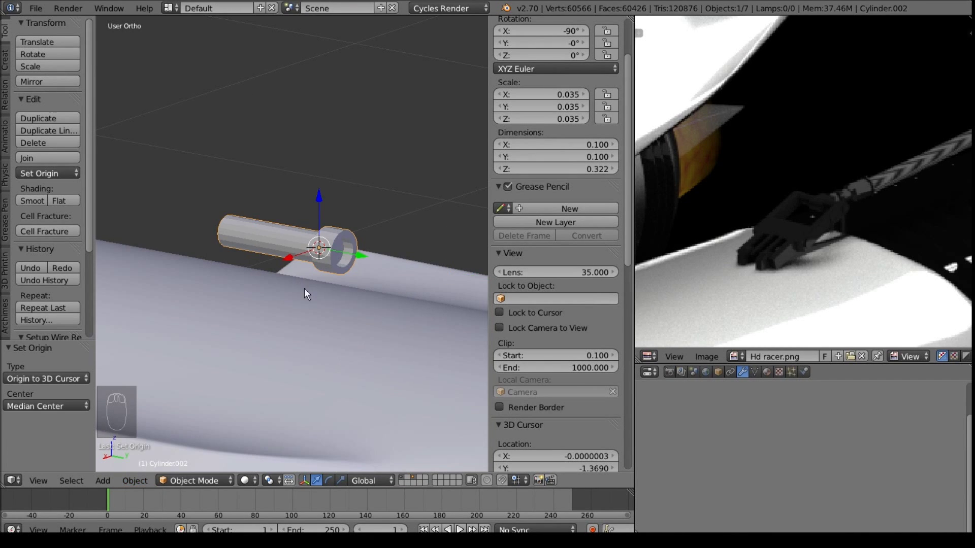
# Step: In Edit Mode, select the plain end face of the cylinder and snap the 3D cursor to it
pyautogui.moveTo(276, 347); pyautogui.dragTo(281, 218, button='middle')
pyautogui.press('Tab')
pyautogui.moveTo(285, 274); pyautogui.dragTo(298, 322, button='middle')
pyautogui.rightClick(204, 282)
pyautogui.hotkey('shift', 's')
pyautogui.click(198, 282)
# Step: Add a cube at the 3D cursor and scale it down uniformly to 0.076
pyautogui.hotkey('shift', 'a')
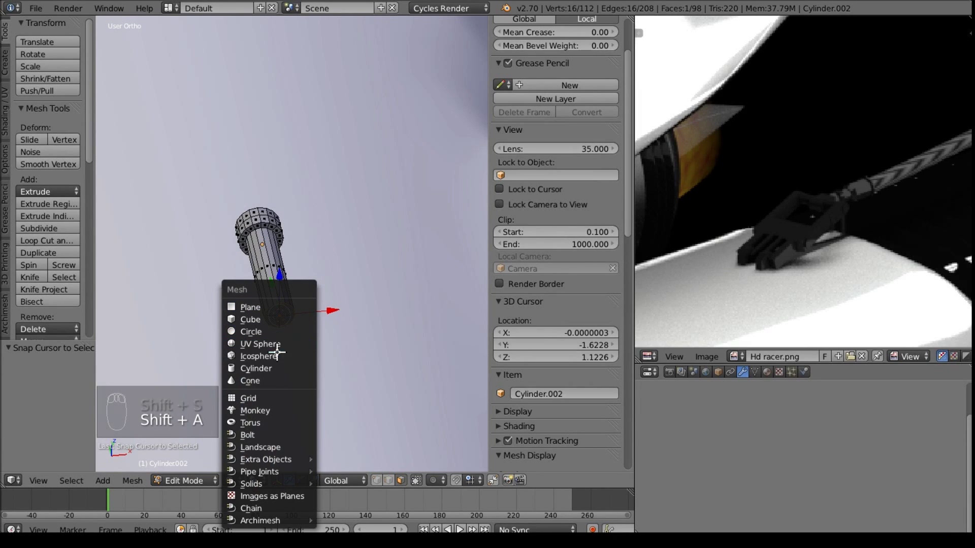
pyautogui.click(255, 318)
pyautogui.scroll(-4, 316, 322)
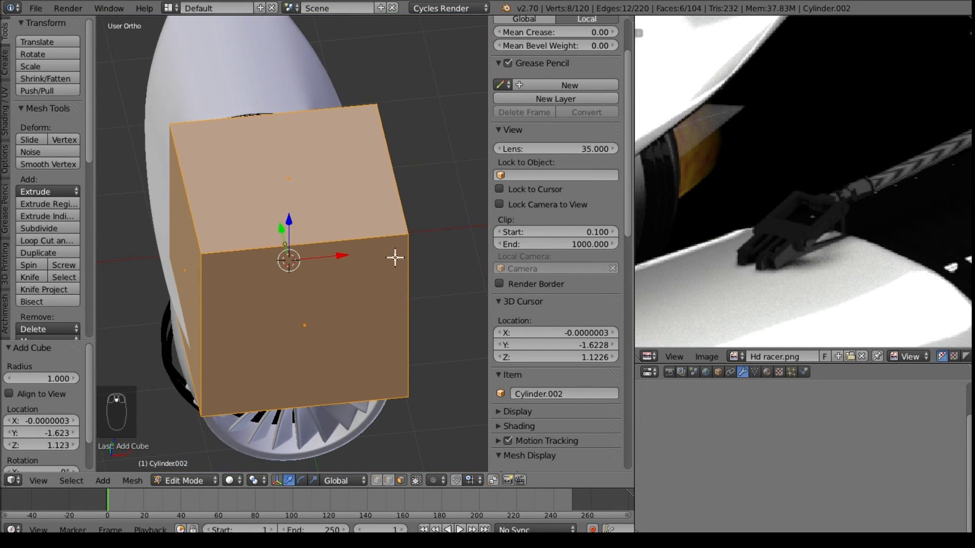
pyautogui.press('s')
pyautogui.click(300, 263)
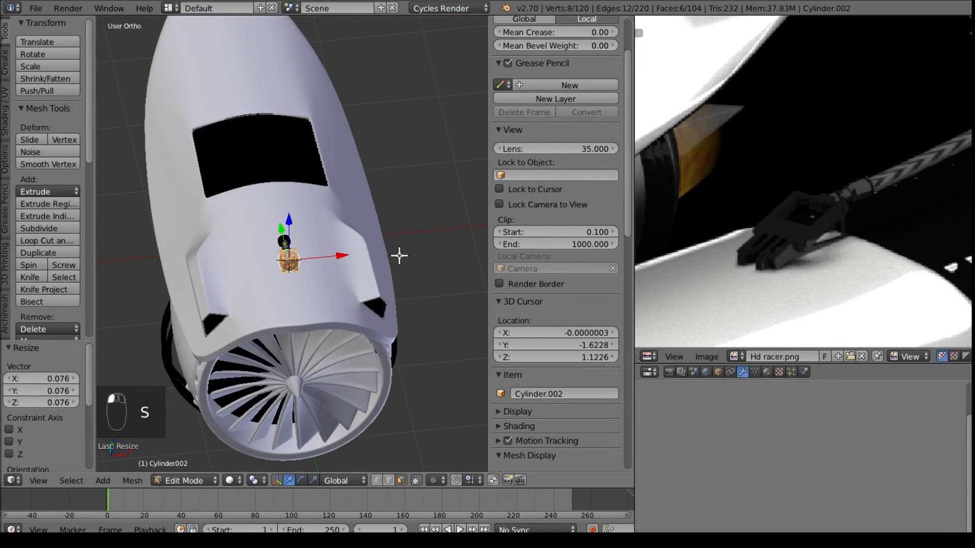
# Step: Narrow the cube along X and move it sideways along X to sit beside the cylinder
pyautogui.press('s')
pyautogui.press('x')
pyautogui.click(317, 264)
pyautogui.moveTo(326, 260); pyautogui.dragTo(337, 259)
# Step: Lower the narrowed cube by 0.037 along Z in the side view
pyautogui.press('KP_3')
pyautogui.scroll(4, 305, 264)
pyautogui.moveTo(224, 204); pyautogui.dragTo(286, 267)
pyautogui.moveTo(243, 210); pyautogui.dragTo(283, 326, button='middle')
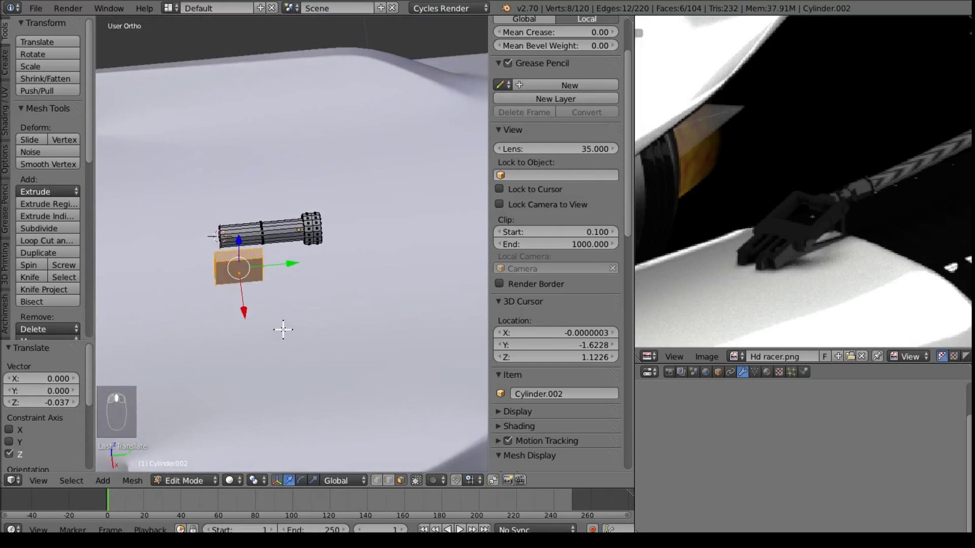
# Step: Scale the block to 0.553 along Y and shift it slightly along positive Y
pyautogui.scroll(3, 279, 314)
pyautogui.press('s')
pyautogui.press('x')
pyautogui.press('y')
pyautogui.click(268, 290)
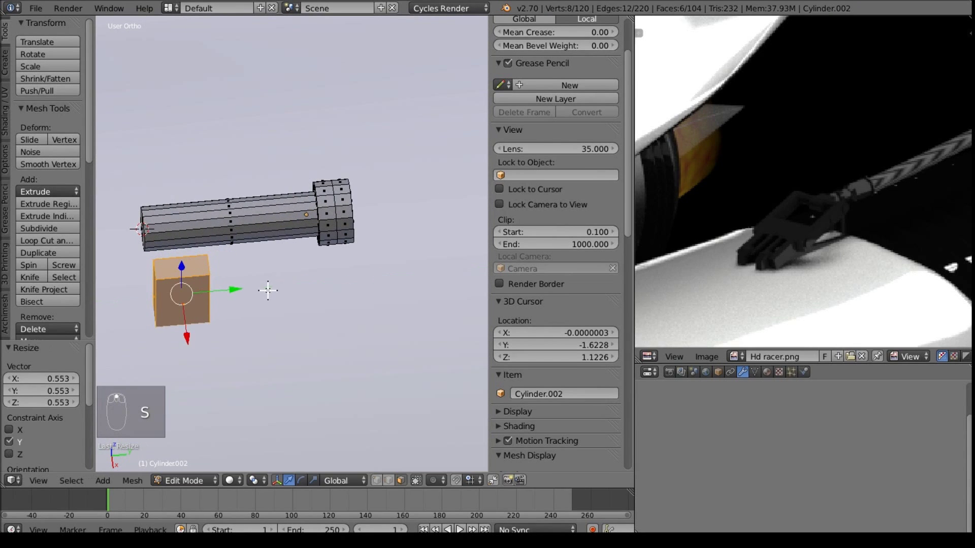
pyautogui.moveTo(235, 292); pyautogui.dragTo(245, 291)
# Step: Select the whole linked block, raise and resize it, and move it -0.016 along X against the cylinder
pyautogui.moveTo(244, 292); pyautogui.dragTo(355, 191, button='middle')
pyautogui.rightClick(191, 259)
pyautogui.hotkey('ctrl', 'l')
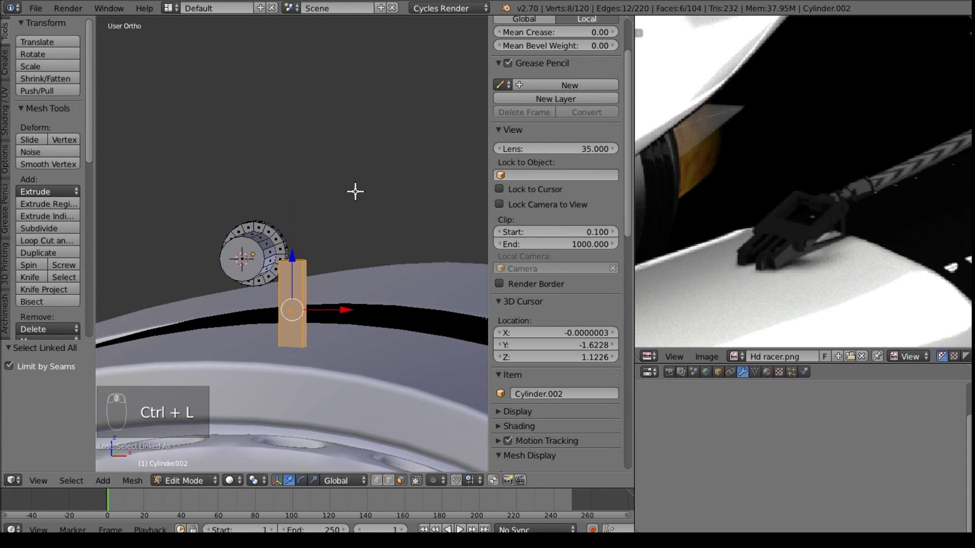
pyautogui.moveTo(292, 251); pyautogui.dragTo(299, 228)
pyautogui.press('s')
pyautogui.middleClick(299, 213)
pyautogui.click(298, 210)
pyautogui.moveTo(329, 278); pyautogui.dragTo(352, 322, button='middle')
pyautogui.moveTo(353, 325); pyautogui.dragTo(340, 326)
# Step: Select the block's bottom face and scale it to 1.927 along Y to give the block a trapezoid profile
pyautogui.moveTo(305, 332); pyautogui.dragTo(229, 320, button='middle')
pyautogui.press('z')
pyautogui.rightClick(219, 318)
pyautogui.press('z')
pyautogui.press('s')
pyautogui.press('y')
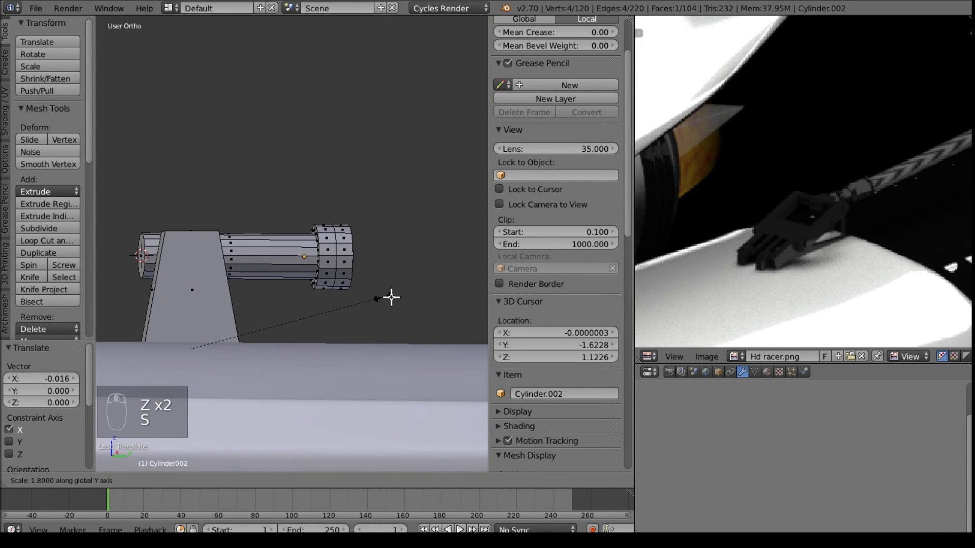
pyautogui.click(391, 297)
# Step: Select the two trapezoid side faces of the block and extrude them in place
pyautogui.moveTo(355, 294); pyautogui.dragTo(232, 317, button='middle')
pyautogui.moveTo(330, 259); pyautogui.dragTo(304, 258, button='middle')
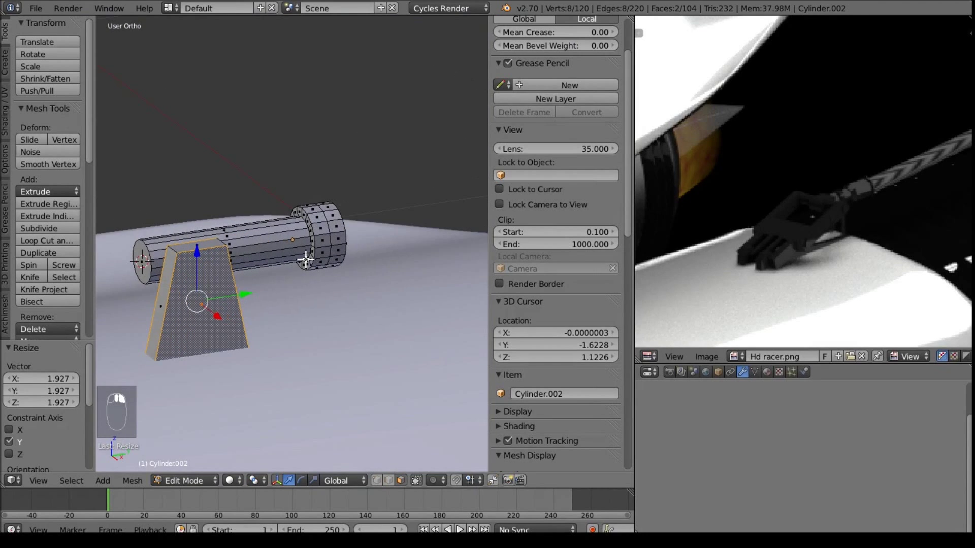
pyautogui.press('e')
pyautogui.press('s')
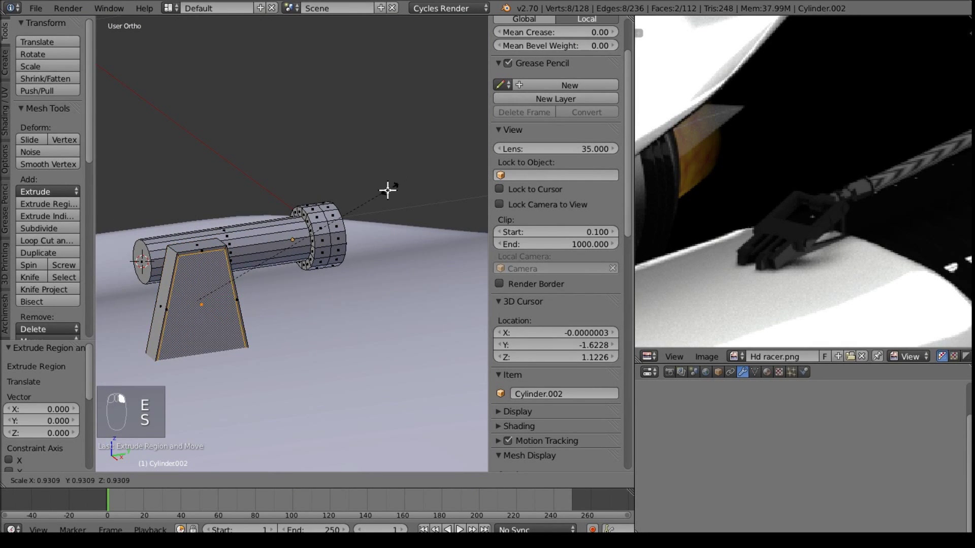
pyautogui.click(312, 239)
pyautogui.moveTo(270, 254)
pyautogui.mouseDown(button='middle')
pyautogui.moveTo(357, 254)
pyautogui.moveTo(274, 239)
pyautogui.moveTo(237, 272)
pyautogui.moveTo(276, 256)
pyautogui.mouseUp(button='middle')
pyautogui.hotkey('ctrl', 'z')
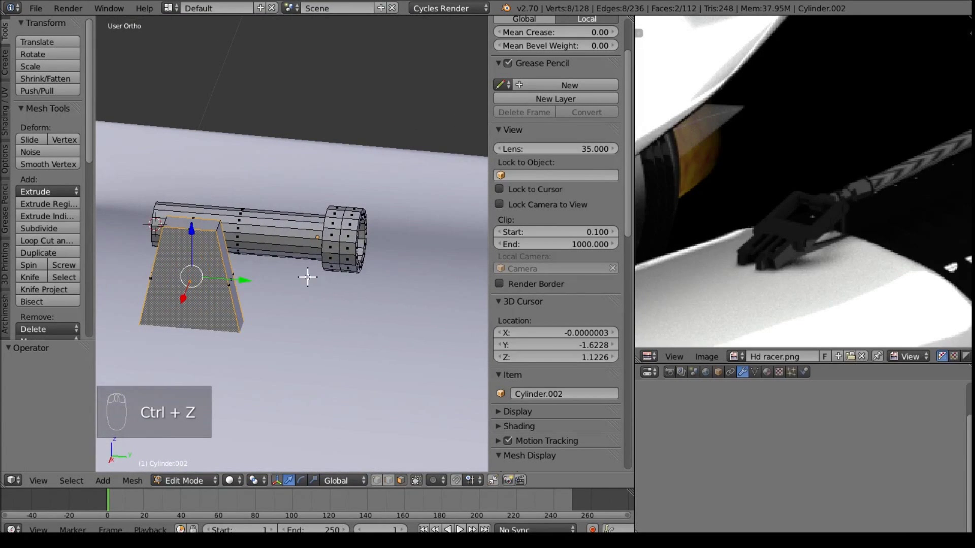
# Step: Scale the extruded side faces to 0.786 with X locked and delete them to open the bracket's middle
pyautogui.press('s')
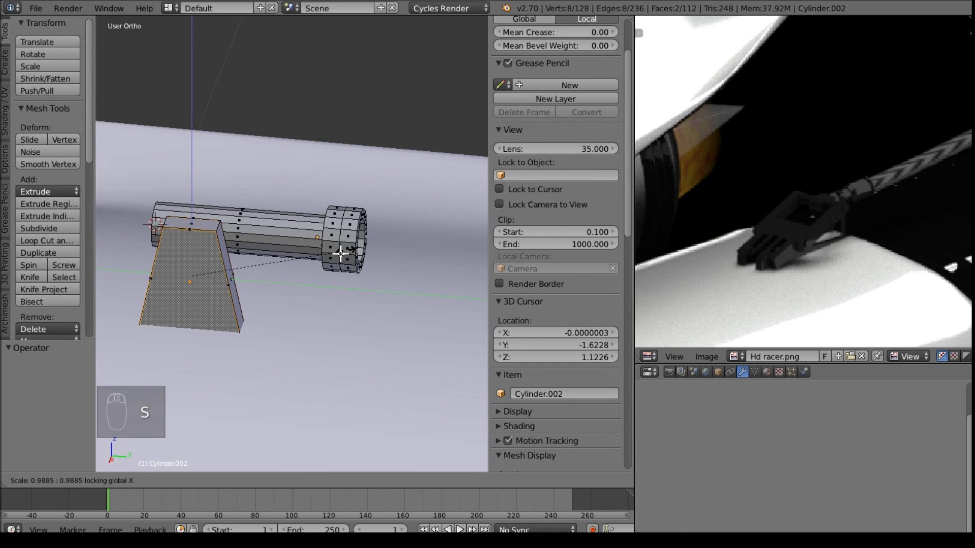
pyautogui.click(315, 255)
pyautogui.press('Delete')
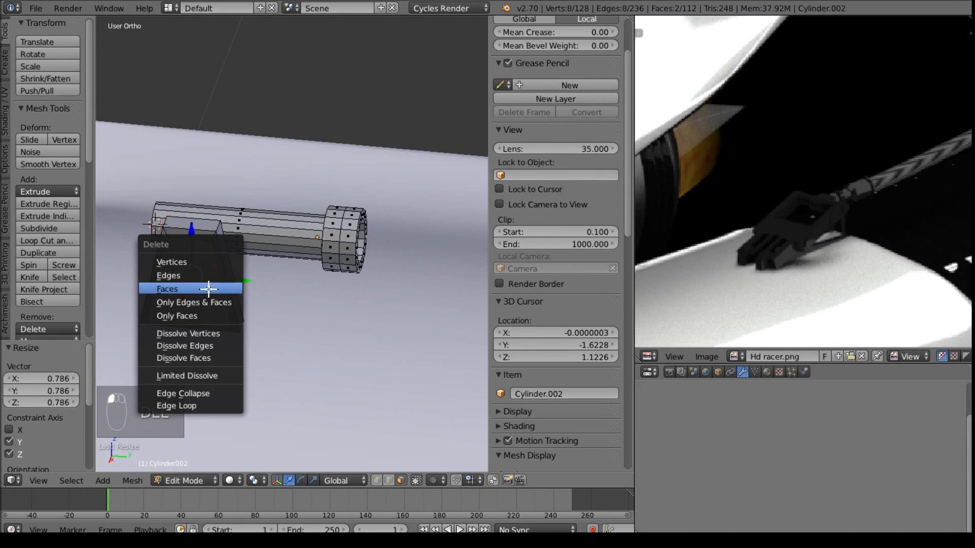
pyautogui.click(210, 288)
# Step: Select opposing inner edges and fill the open inner walls of the bracket's positive-Y leg and top bar with faces
pyautogui.moveTo(211, 289); pyautogui.dragTo(303, 250, button='middle')
pyautogui.scroll(3, 288, 313)
pyautogui.keyDown('shift'); pyautogui.moveTo(288, 314); pyautogui.dragTo(426, 282, button='middle'); pyautogui.keyUp('shift')
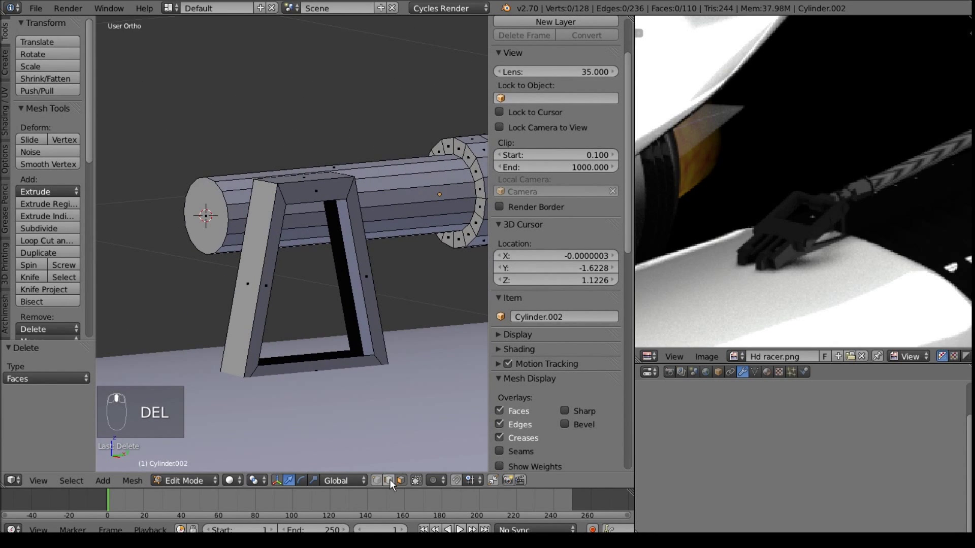
pyautogui.rightClick(353, 288)
pyautogui.keyDown('shift'); pyautogui.rightClick(362, 288); pyautogui.keyUp('shift')
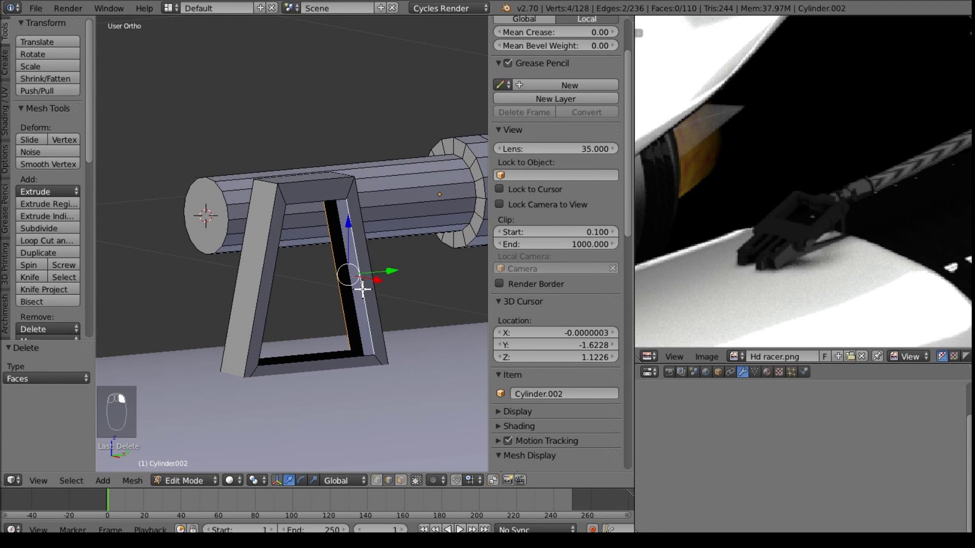
pyautogui.press('f')
pyautogui.moveTo(354, 262); pyautogui.dragTo(345, 218, button='middle')
pyautogui.rightClick(301, 181)
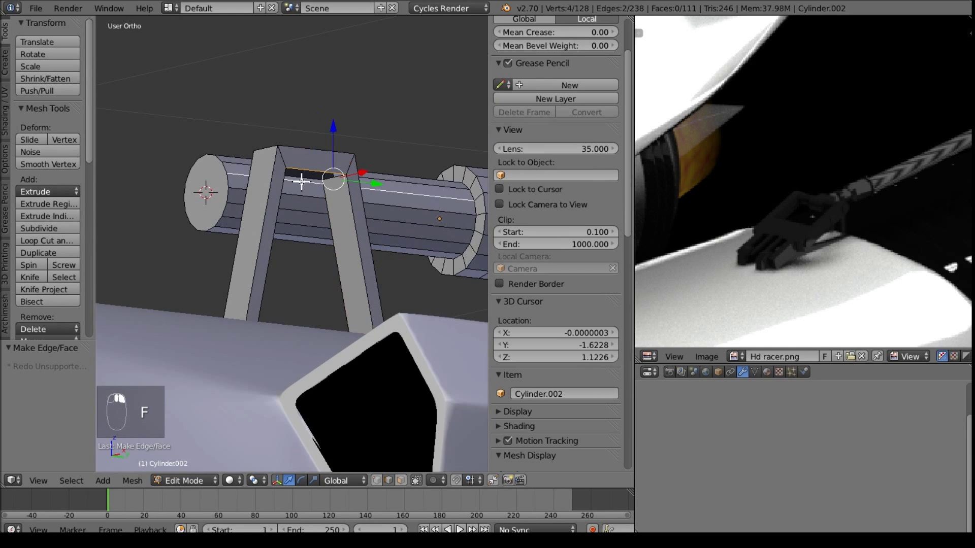
pyautogui.hotkey('ctrl', 'z')
pyautogui.press('f')
# Step: Fill the open inner walls of the bracket's negative-Y leg and bottom bar with faces between their opposing edges
pyautogui.moveTo(312, 210); pyautogui.dragTo(196, 263, button='middle')
pyautogui.rightClick(195, 264)
pyautogui.keyDown('shift'); pyautogui.rightClick(181, 287); pyautogui.keyUp('shift')
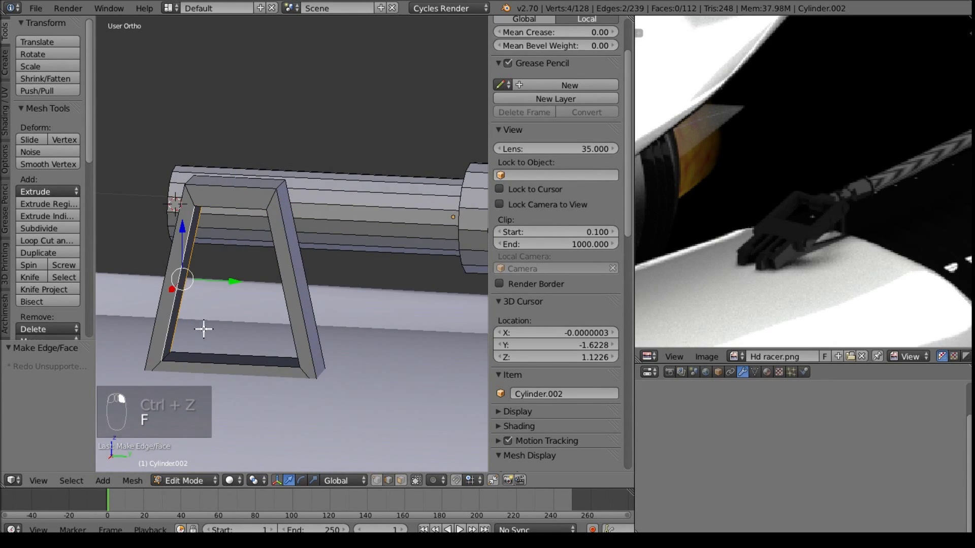
pyautogui.press('f')
pyautogui.moveTo(204, 329); pyautogui.dragTo(234, 371, button='middle')
pyautogui.rightClick(245, 359)
pyautogui.keyDown('shift'); pyautogui.rightClick(244, 377); pyautogui.keyUp('shift')
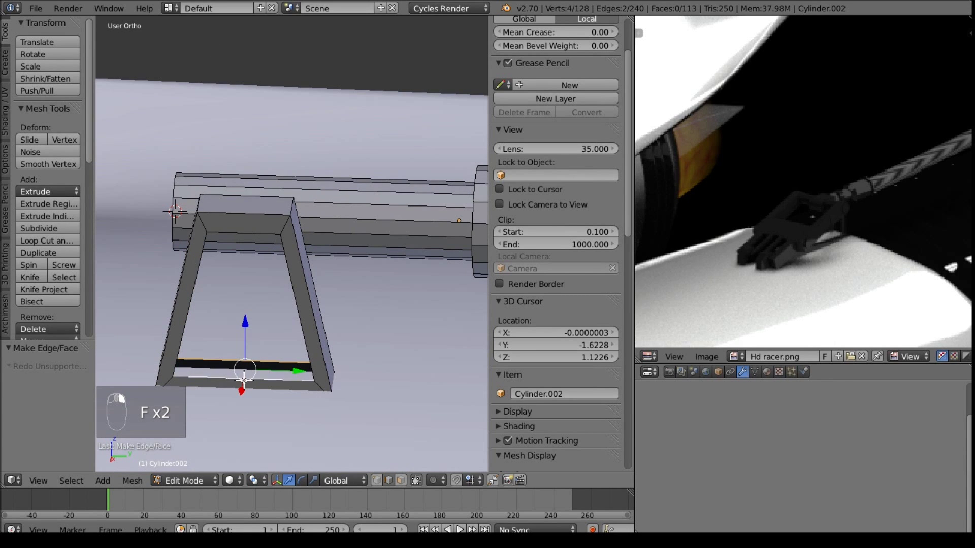
pyautogui.press('f')
# Step: Select the whole linked bracket and duplicate it in place
pyautogui.moveTo(254, 358); pyautogui.dragTo(205, 268, button='middle')
pyautogui.scroll(-4, 387, 357)
pyautogui.press('Tab')
pyautogui.moveTo(286, 306); pyautogui.dragTo(362, 324, button='middle')
pyautogui.press('Tab')
pyautogui.hotkey('ctrl', 'l')
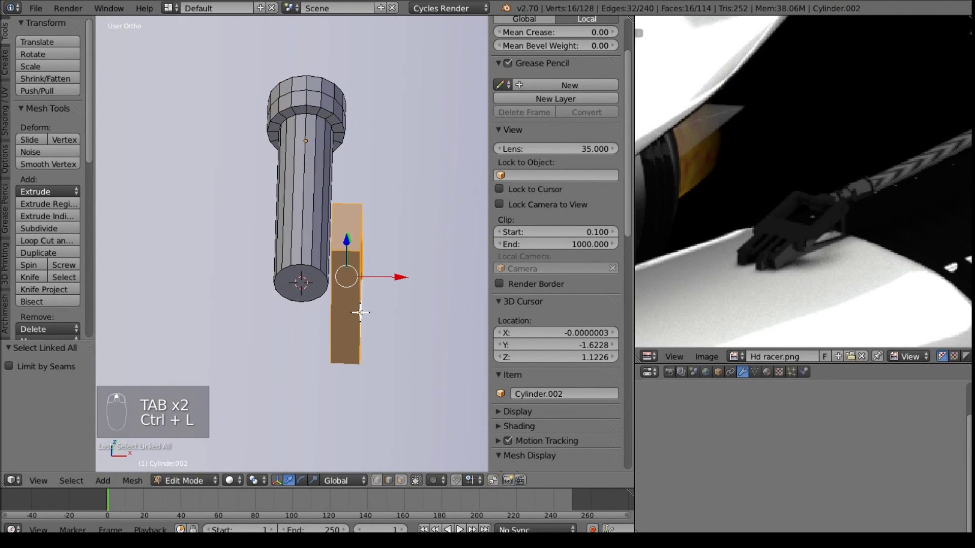
pyautogui.press('KP_7')
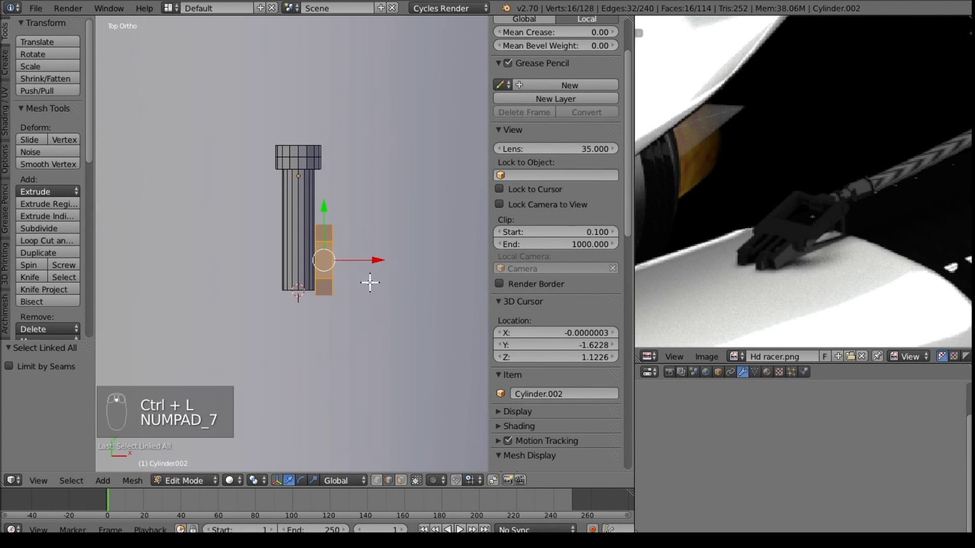
pyautogui.hotkey('shift', 'd')
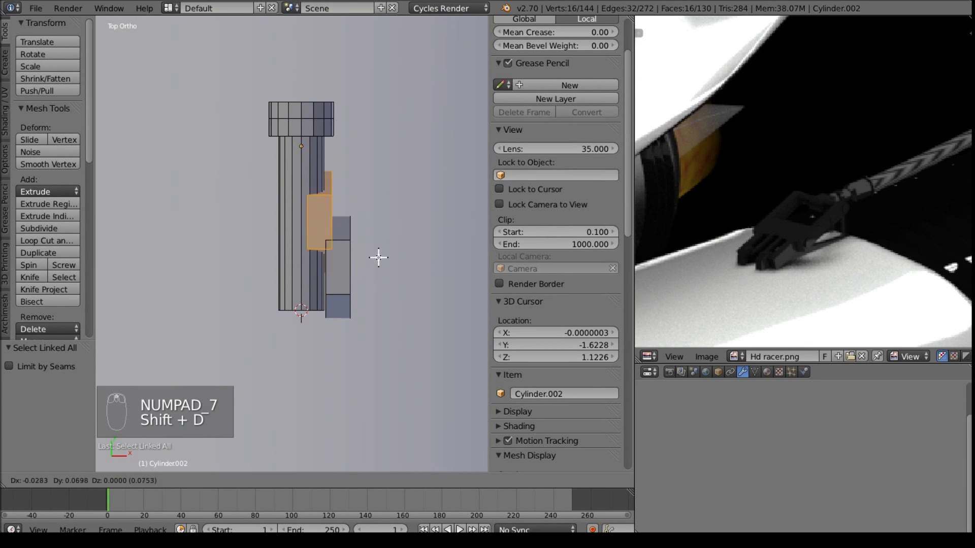
pyautogui.rightClick(421, 283)
# Step: Set the pivot point to 3D Cursor and mirror the duplicated bracket by scaling it -1 along X
pyautogui.click(237, 478)
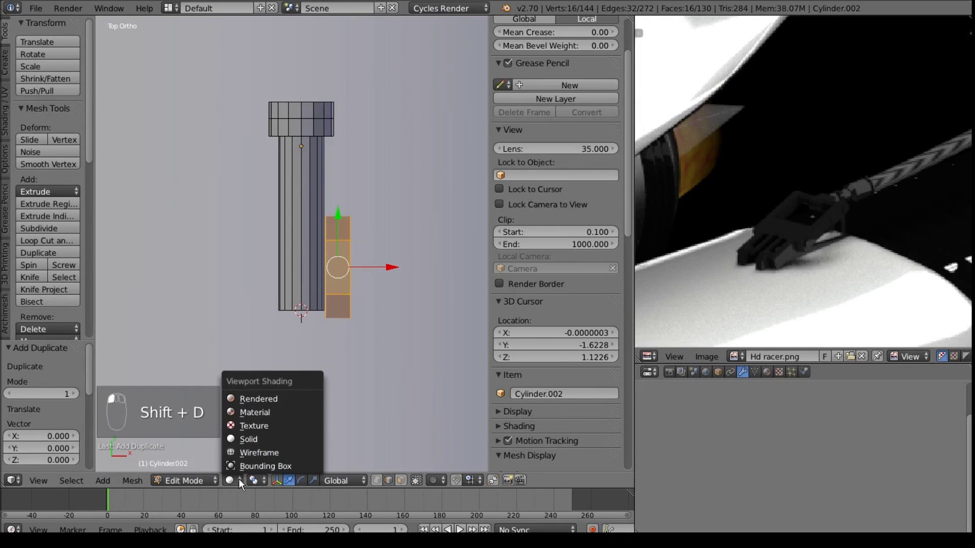
pyautogui.click(258, 480)
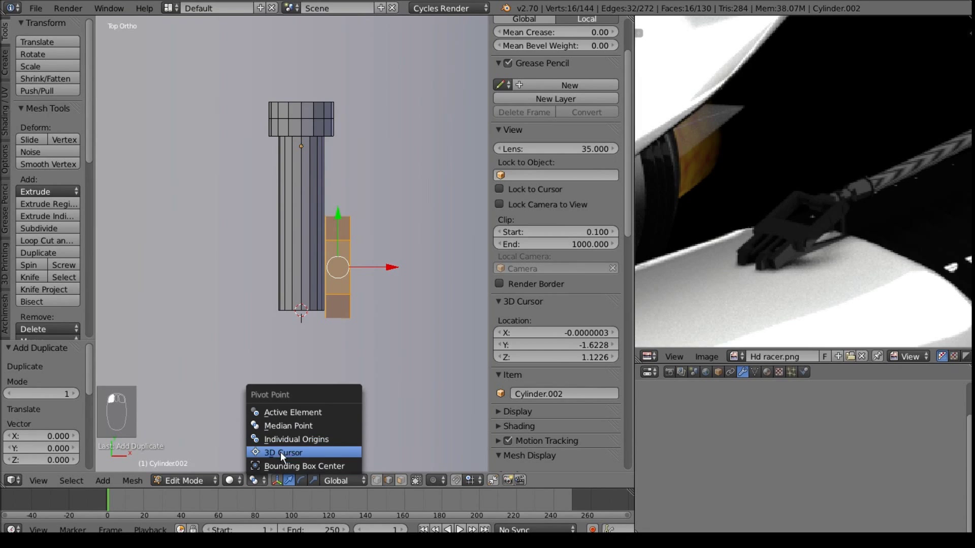
pyautogui.click(280, 452)
pyautogui.write('s')
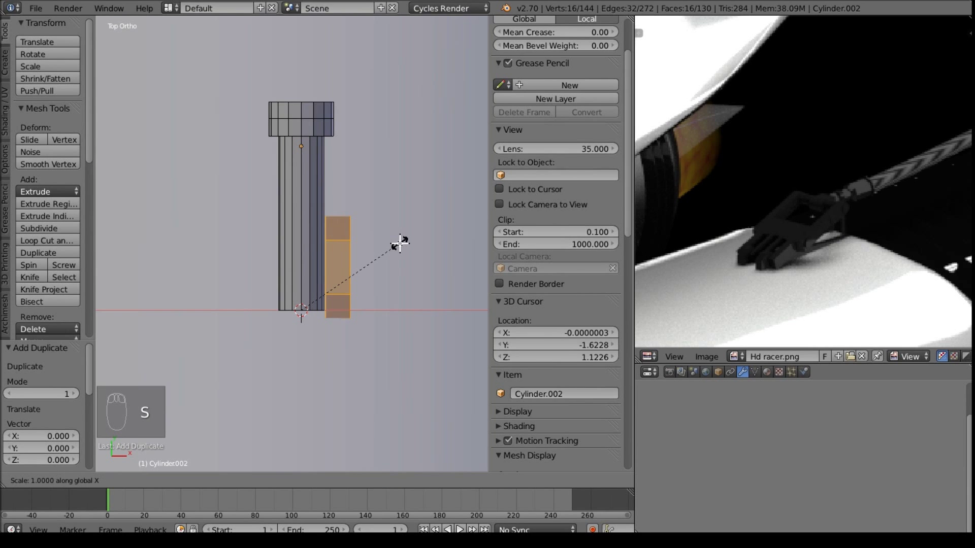
pyautogui.write('-1')
pyautogui.press('Return')
pyautogui.press('Tab')
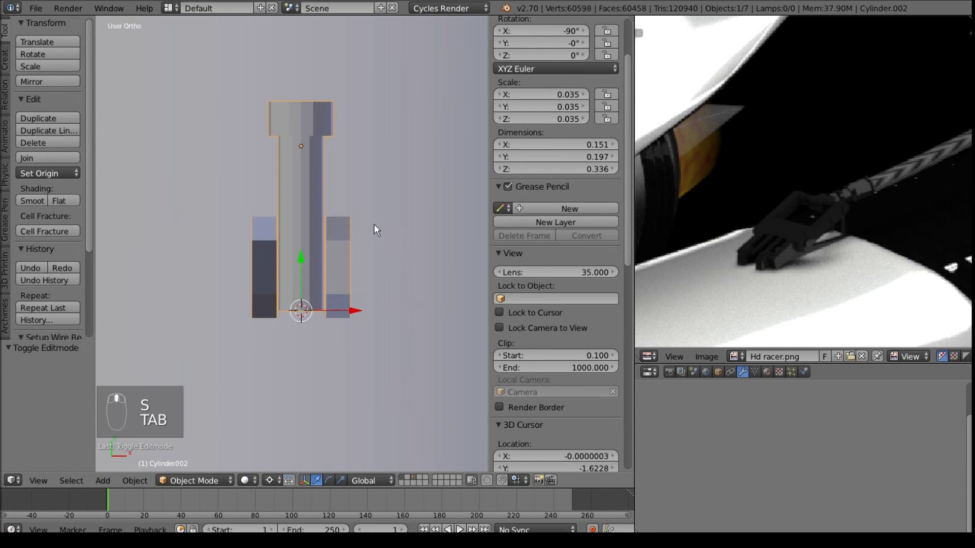
# Step: Run Make Normals Consistent on the mirrored bracket in Edit Mode
pyautogui.moveTo(362, 234); pyautogui.dragTo(400, 190, button='middle')
pyautogui.press('Tab')
pyautogui.press('space')
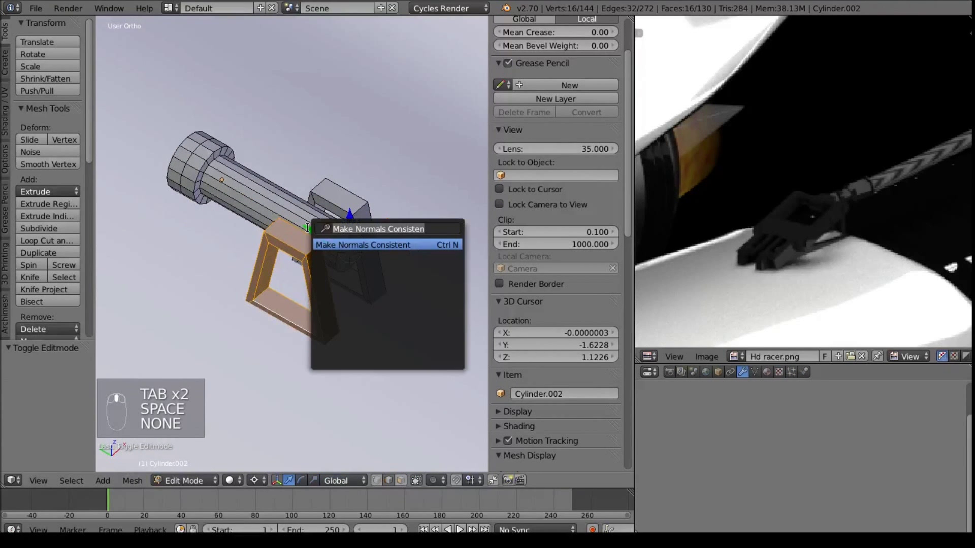
pyautogui.click(348, 244)
pyautogui.press('Tab')
# Step: Add a cylinder with 10 vertices at the 3D cursor inside the connector mesh
pyautogui.moveTo(298, 248); pyautogui.dragTo(270, 283, button='middle')
pyautogui.scroll(1, 349, 257)
pyautogui.press('Tab')
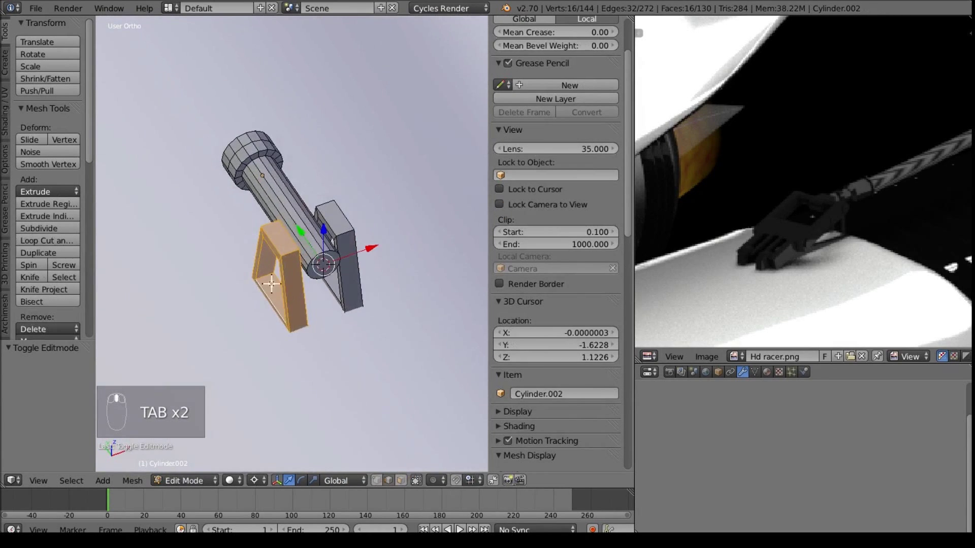
pyautogui.scroll(2, 403, 250)
pyautogui.hotkey('shift', 'a')
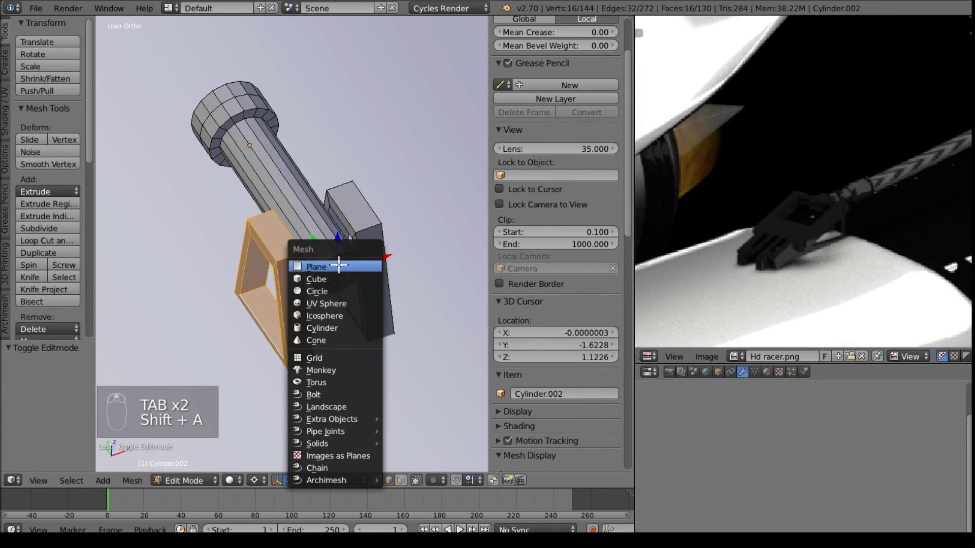
pyautogui.click(328, 329)
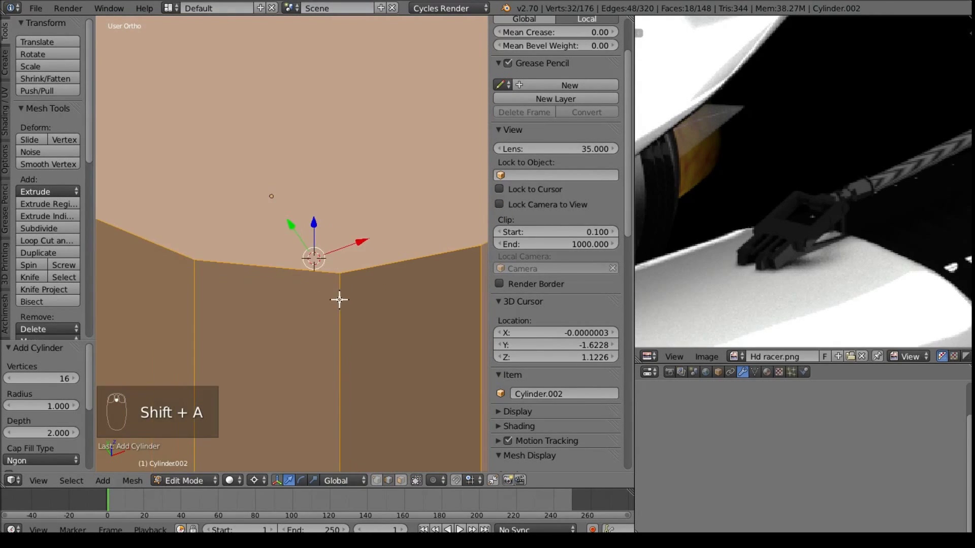
pyautogui.click(59, 381)
pyautogui.write('10')
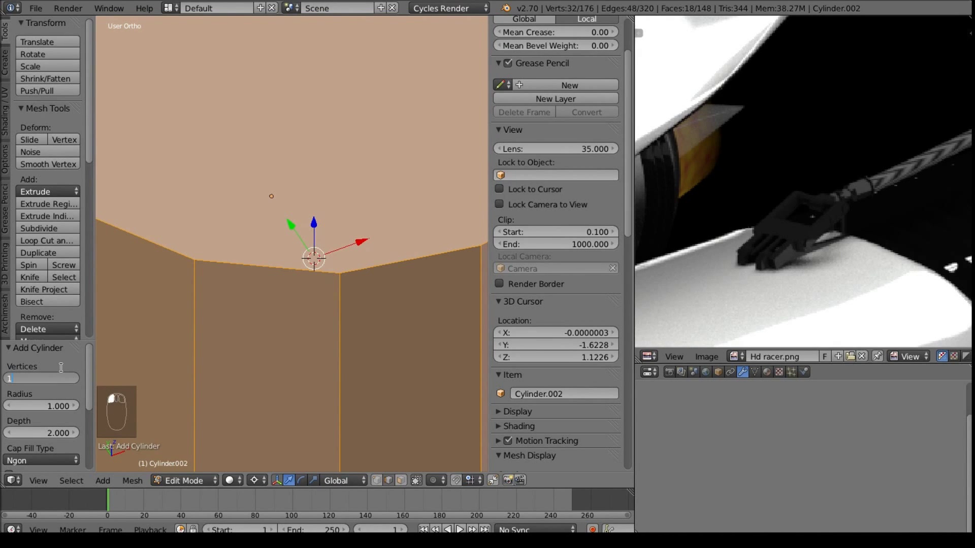
pyautogui.press('Return')
# Step: Rotate the new cylinder 90° in the front view so its axis runs along X
pyautogui.press('KP_1')
pyautogui.scroll(-4, 330, 219)
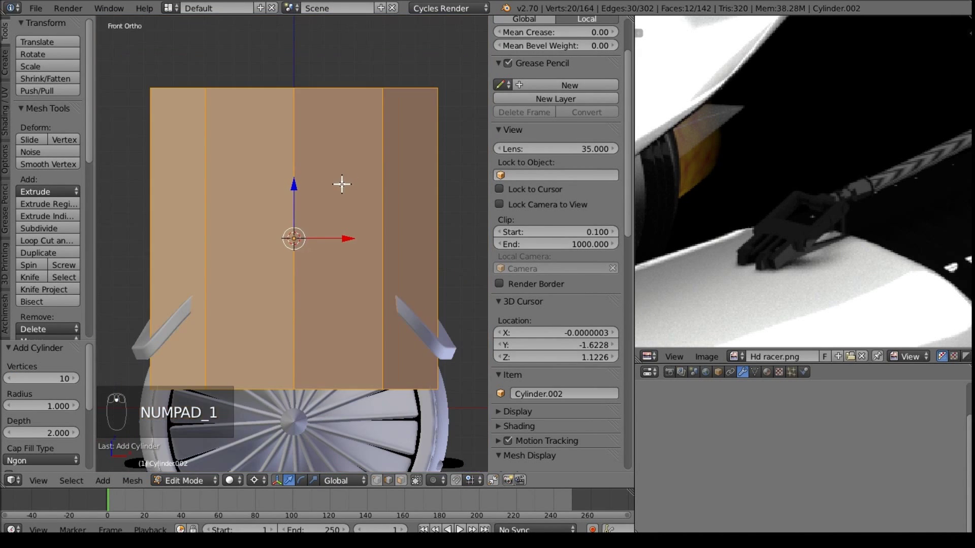
pyautogui.write('r90')
pyautogui.press('Return')
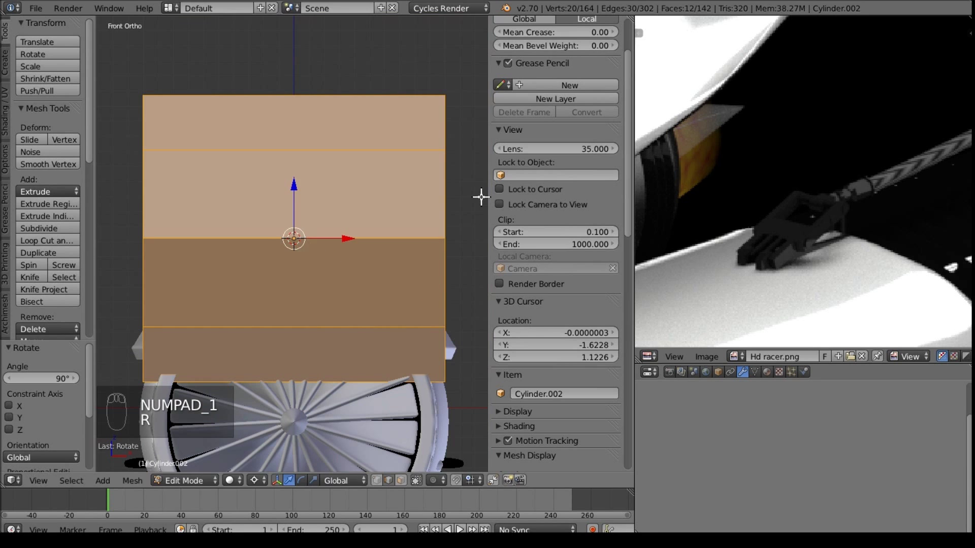
# Step: Scale the new cylinder down in two passes, the second to 0.264, to fit between the two brackets
pyautogui.scroll(-3, 481, 197)
pyautogui.press('s')
pyautogui.click(312, 246)
pyautogui.scroll(2, 327, 242)
pyautogui.press('s')
pyautogui.click(330, 233)
pyautogui.scroll(2, 327, 239)
pyautogui.scroll(2, 311, 370)
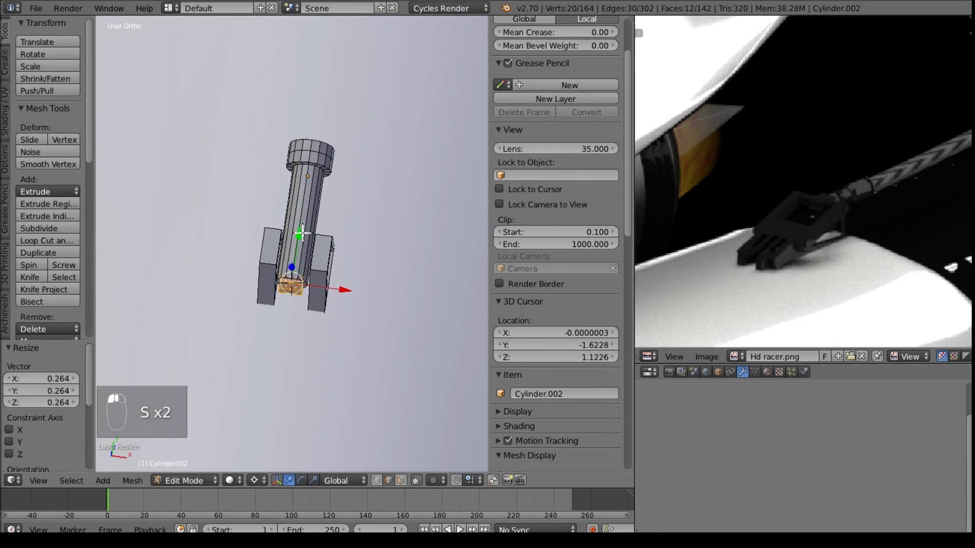
# Step: Move the pin cylinder 0.048 along Y and stretch it by 3.584 along X so it passes through both brackets
pyautogui.press('g')
pyautogui.press('y')
pyautogui.click(305, 219)
pyautogui.press('s')
pyautogui.press('x')
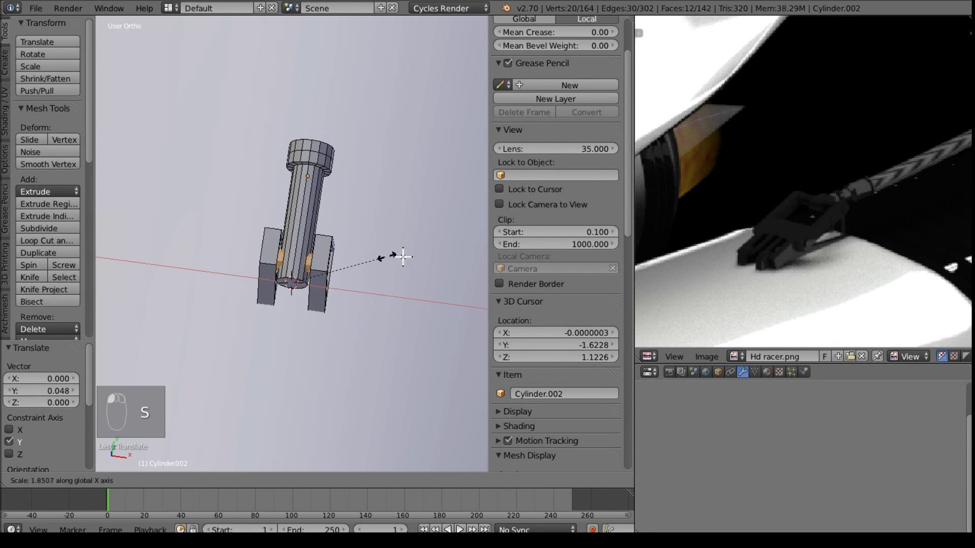
pyautogui.click(476, 259)
pyautogui.moveTo(477, 259); pyautogui.dragTo(232, 159, button='middle')
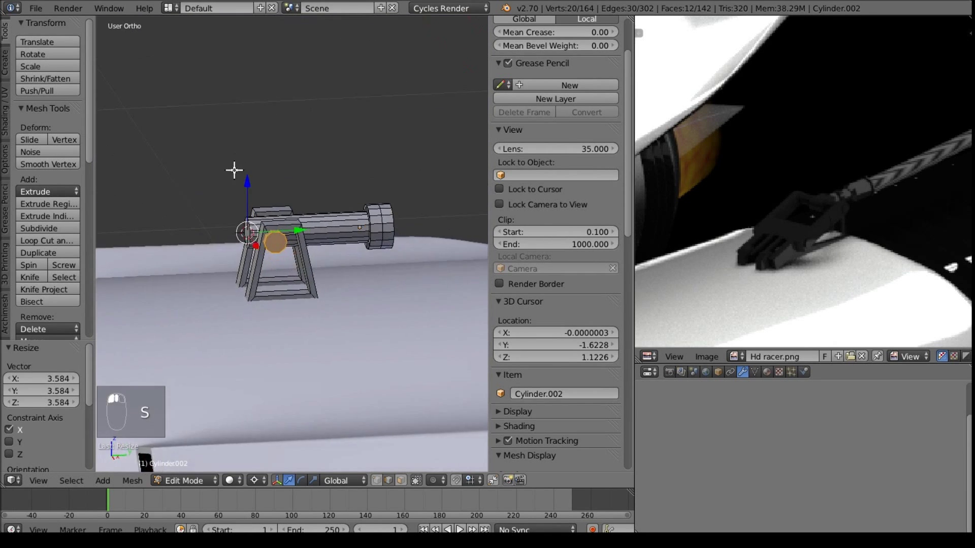
# Step: Adjust the cross pin's height along Z between the two brackets and leave Edit Mode
pyautogui.scroll(5, 231, 209)
pyautogui.press('g')
pyautogui.press('z')
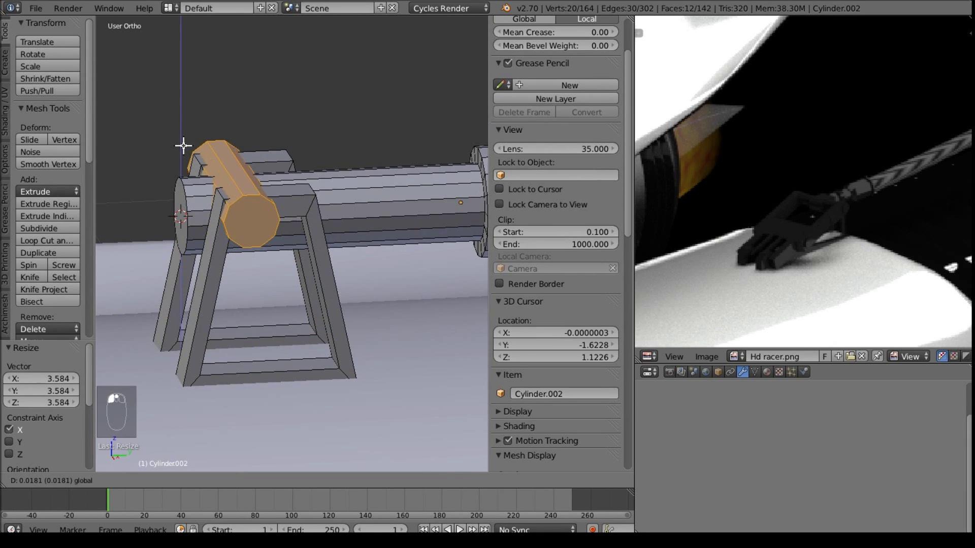
pyautogui.click(184, 146)
pyautogui.moveTo(217, 211); pyautogui.dragTo(251, 216)
pyautogui.moveTo(247, 211)
pyautogui.mouseDown(button='middle')
pyautogui.moveTo(224, 195)
pyautogui.moveTo(244, 218)
pyautogui.mouseUp(button='middle')
pyautogui.moveTo(183, 171); pyautogui.dragTo(180, 183)
pyautogui.press('Tab')
pyautogui.scroll(-4, 228, 229)
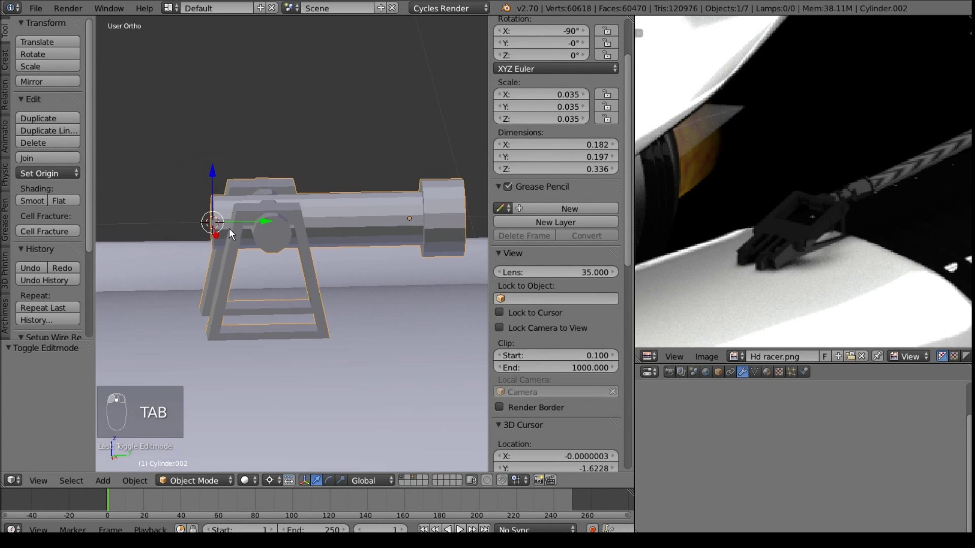
# Step: Assign the existing material "else" to the cable connector
pyautogui.moveTo(227, 257); pyautogui.dragTo(180, 260, button='middle')
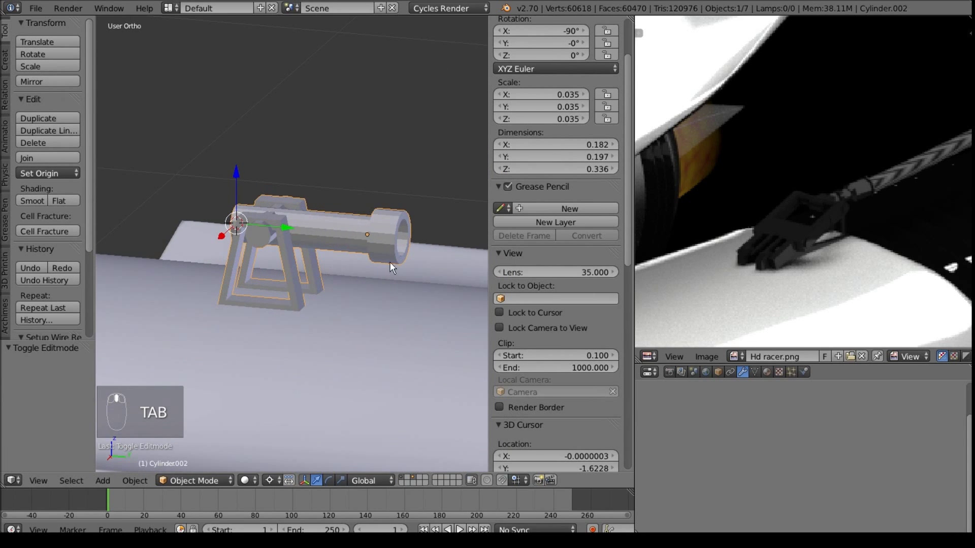
pyautogui.click(767, 373)
pyautogui.click(650, 453)
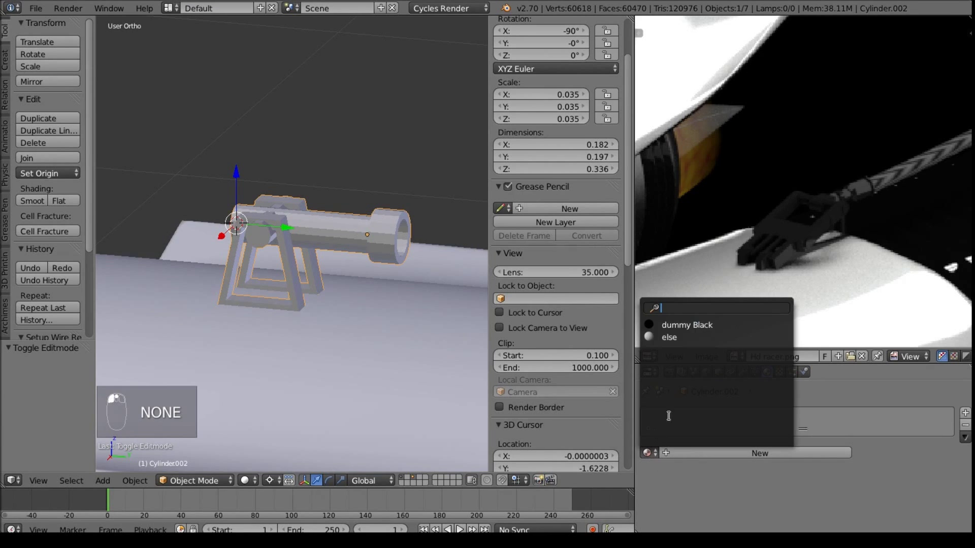
pyautogui.click(679, 337)
pyautogui.moveTo(189, 270); pyautogui.dragTo(529, 347, button='middle')
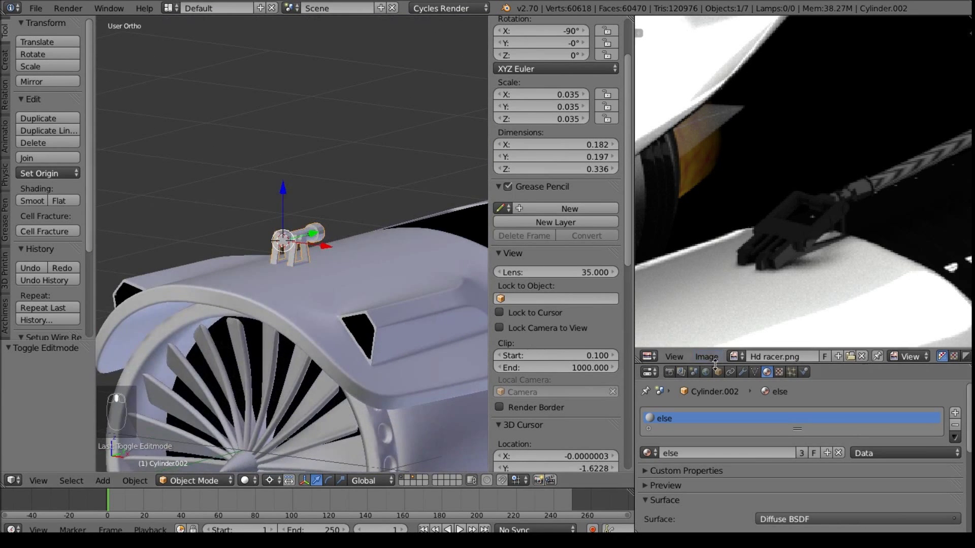
# Step: Add a Subdivision Surface modifier to the cable connector
pyautogui.click(739, 375)
pyautogui.moveTo(355, 233); pyautogui.dragTo(365, 215, button='middle')
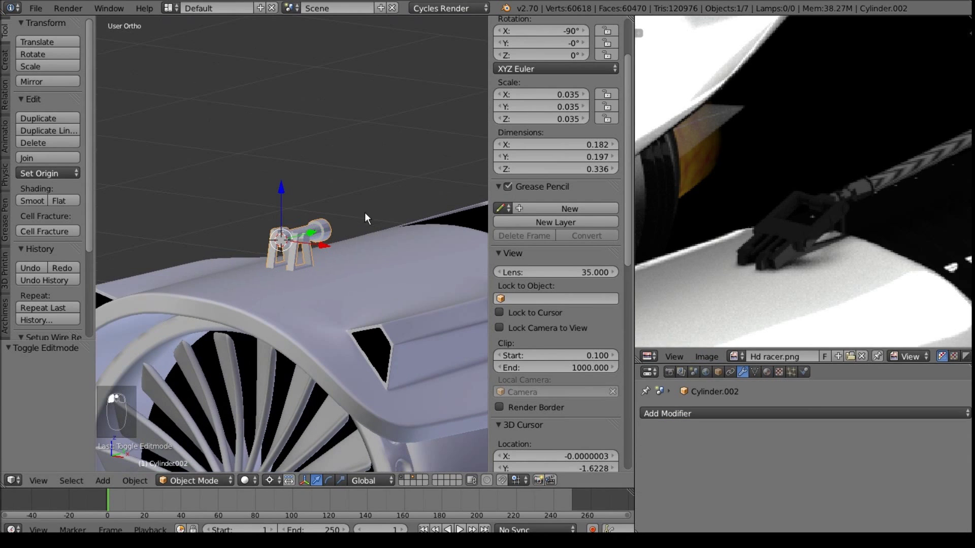
pyautogui.click(692, 413)
pyautogui.click(648, 373)
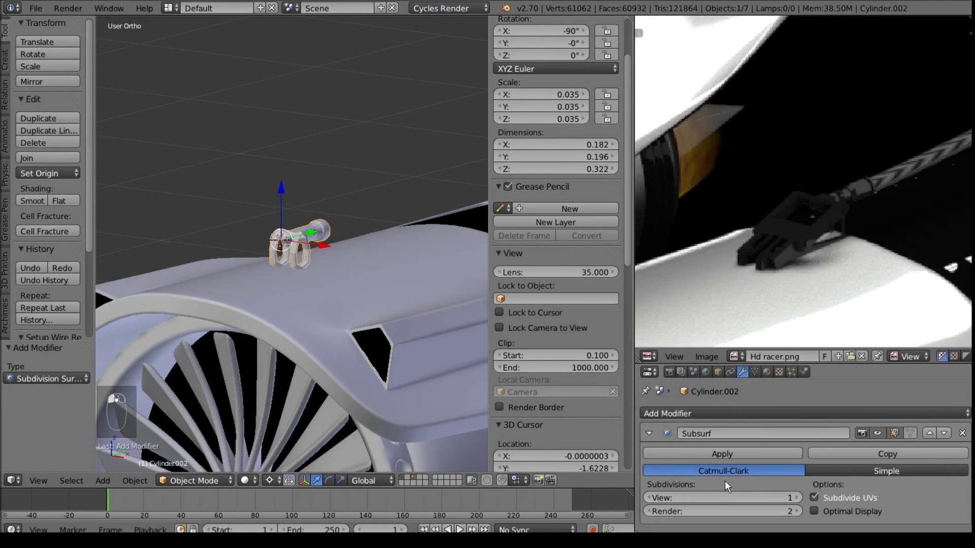
pyautogui.moveTo(367, 283); pyautogui.dragTo(304, 288, button='middle')
pyautogui.scroll(5, 302, 289)
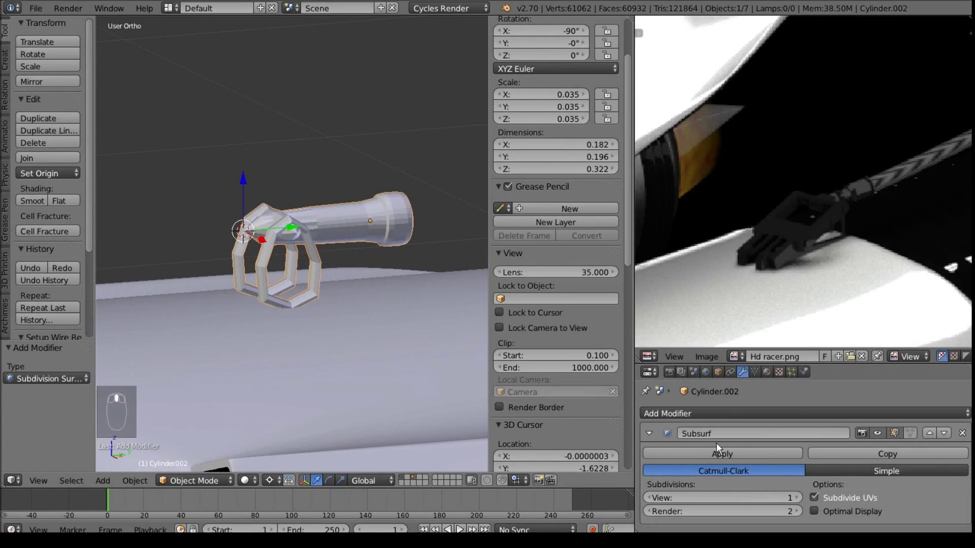
# Step: Add a Bevel modifier, place it above the Subsurf modifier in the stack, and shade the connector smooth
pyautogui.click(716, 414)
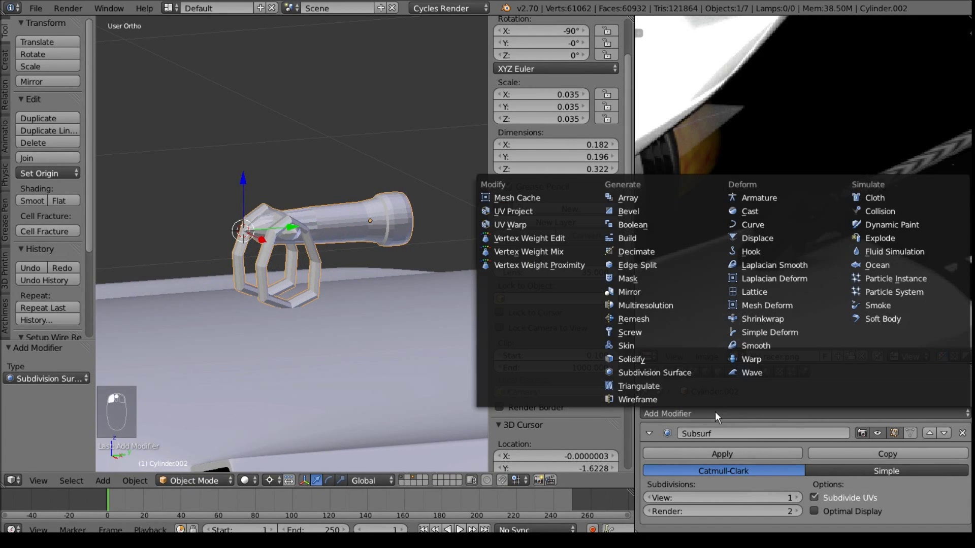
pyautogui.click(638, 206)
pyautogui.moveTo(376, 292); pyautogui.dragTo(310, 291, button='middle')
pyautogui.scroll(-1, 559, 284)
pyautogui.scroll(-2, 812, 483)
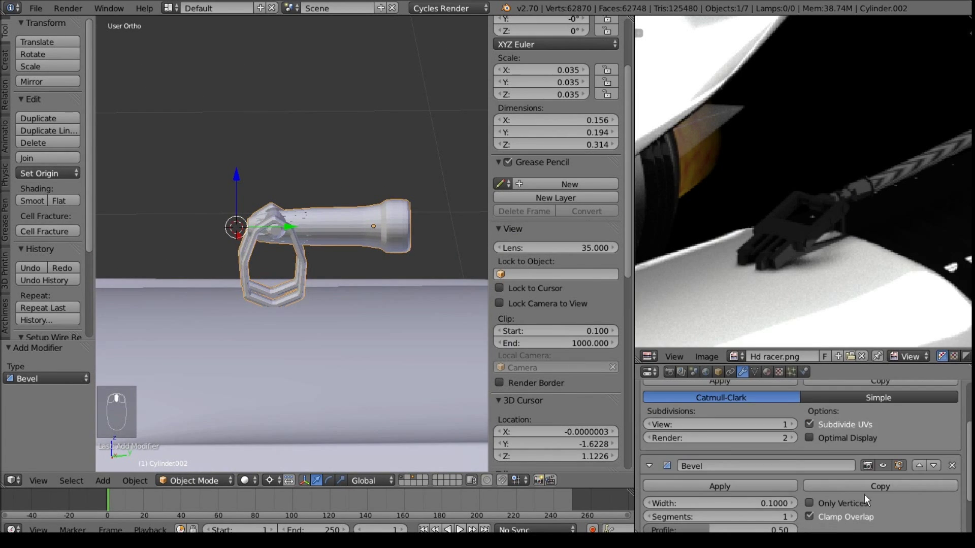
pyautogui.click(918, 465)
pyautogui.scroll(4, 328, 292)
pyautogui.moveTo(355, 287); pyautogui.dragTo(249, 269, button='middle')
pyautogui.click(28, 200)
pyautogui.moveTo(284, 198); pyautogui.dragTo(489, 279, button='middle')
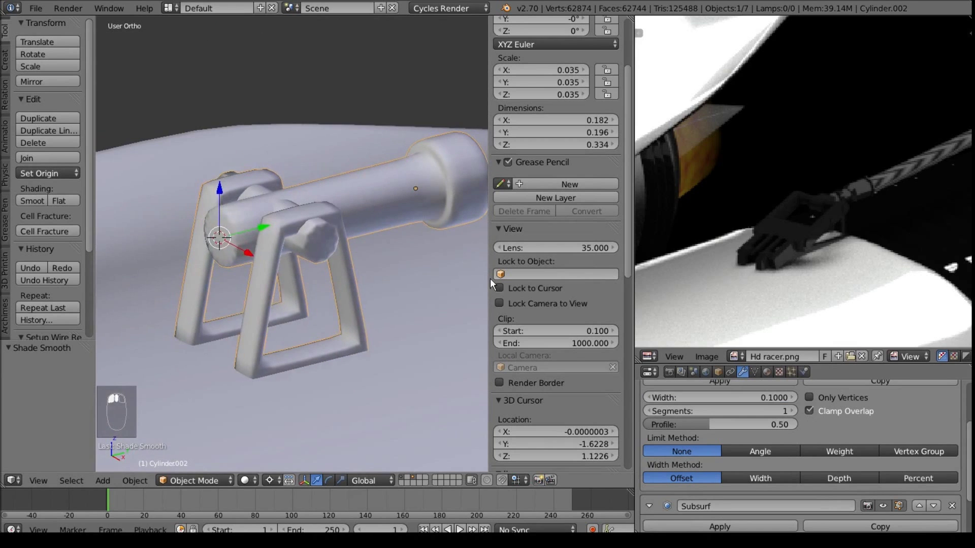
# Step: Try the bevel's Angle limit method with a 50° threshold and set the method back to None
pyautogui.scroll(-1, 774, 455)
pyautogui.click(764, 429)
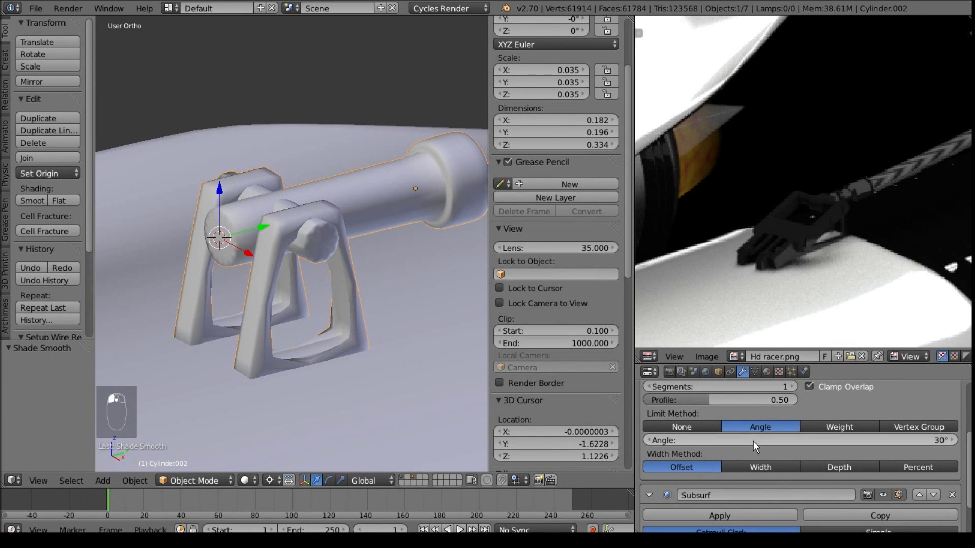
pyautogui.click(753, 438)
pyautogui.write('50')
pyautogui.press('Return')
pyautogui.moveTo(824, 441); pyautogui.dragTo(590, 442)
pyautogui.moveTo(356, 335); pyautogui.dragTo(457, 367, button='middle')
pyautogui.click(693, 428)
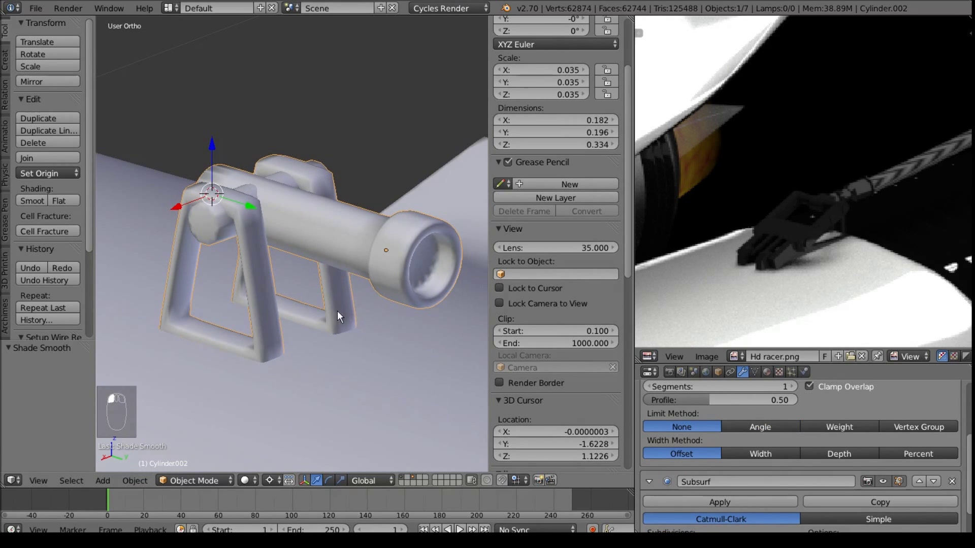
# Step: Try to scale the whole connector along the Z axis
pyautogui.moveTo(341, 311); pyautogui.dragTo(291, 294, button='middle')
pyautogui.press('Tab')
pyautogui.moveTo(359, 291); pyautogui.dragTo(230, 296, button='middle')
pyautogui.press('Tab')
pyautogui.scroll(-8, 230, 296)
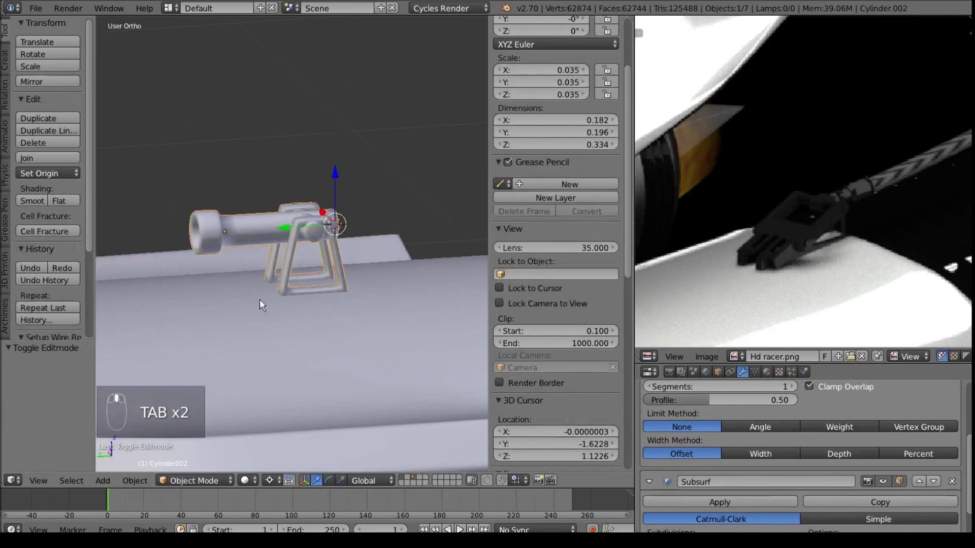
pyautogui.moveTo(295, 312); pyautogui.dragTo(260, 185, button='middle')
pyautogui.press('s')
pyautogui.press('z')
pyautogui.click(275, 156)
pyautogui.moveTo(279, 153); pyautogui.dragTo(294, 290, button='middle')
# Step: Box-select the bottom bars of both brackets in wireframe display and move them up 0.058 along Z
pyautogui.press('Tab')
pyautogui.moveTo(368, 351); pyautogui.dragTo(278, 287, button='middle')
pyautogui.rightClick(280, 285)
pyautogui.press('z')
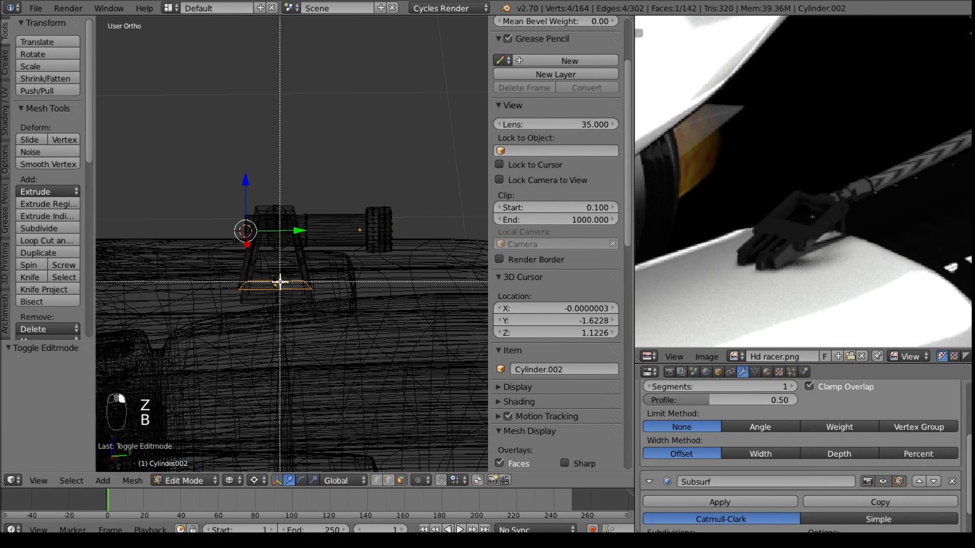
pyautogui.press('z')
pyautogui.press('x')
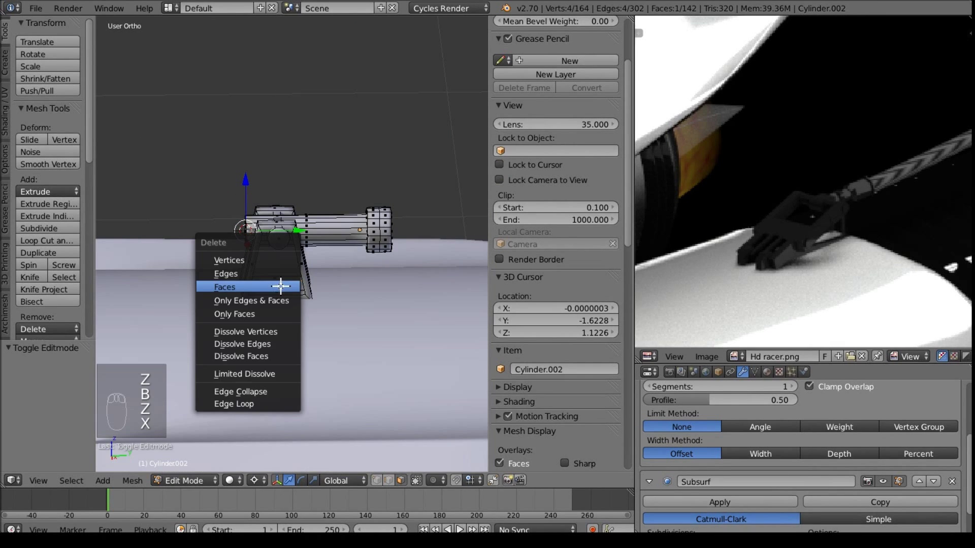
pyautogui.press('Escape')
pyautogui.press('z')
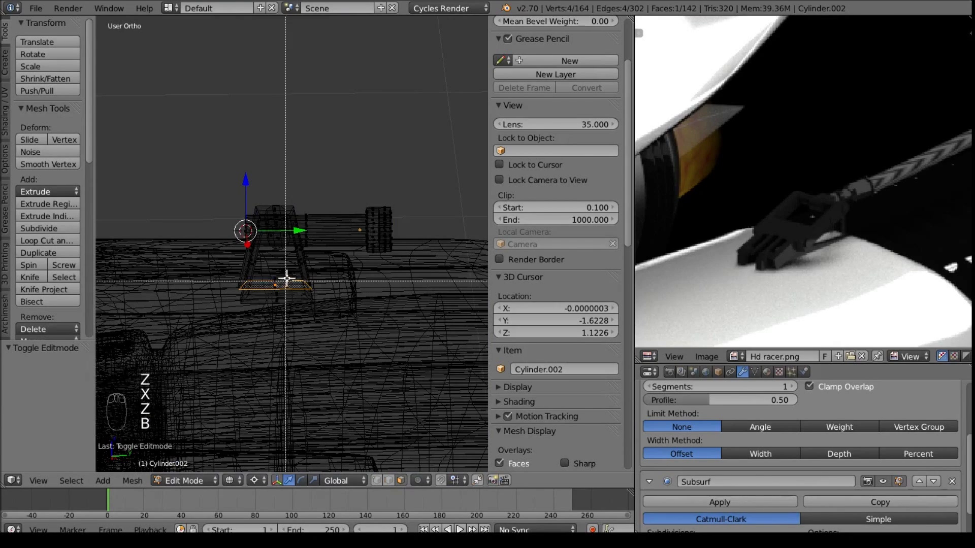
pyautogui.moveTo(286, 270); pyautogui.dragTo(265, 330)
pyautogui.press('z')
pyautogui.moveTo(274, 282); pyautogui.dragTo(272, 253, button='middle')
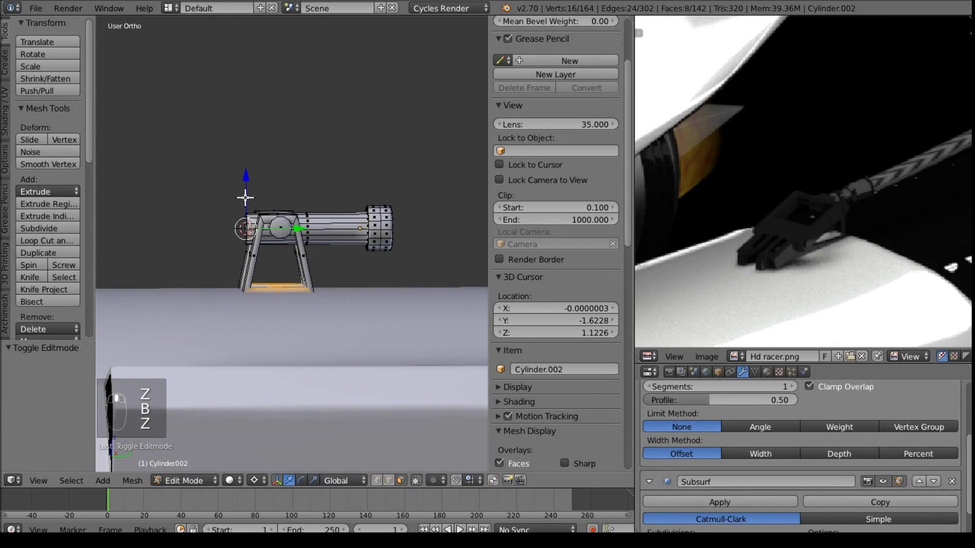
pyautogui.moveTo(245, 198); pyautogui.dragTo(245, 190)
pyautogui.click(246, 171)
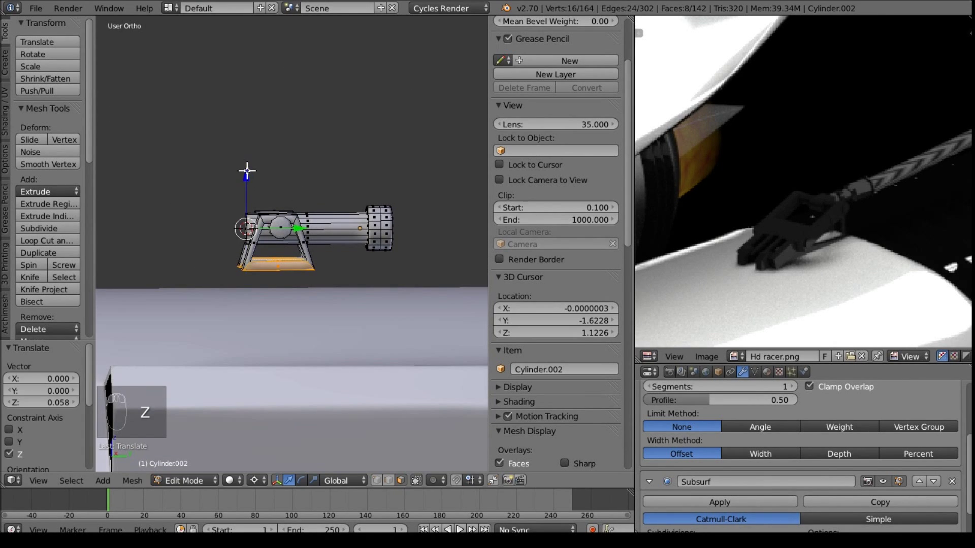
# Step: Select all of the connector's linked geometry and lower it about 0.073 along Z onto the cowling
pyautogui.press('b')
pyautogui.moveTo(411, 156); pyautogui.dragTo(181, 285)
pyautogui.hotkey('ctrl', 'l')
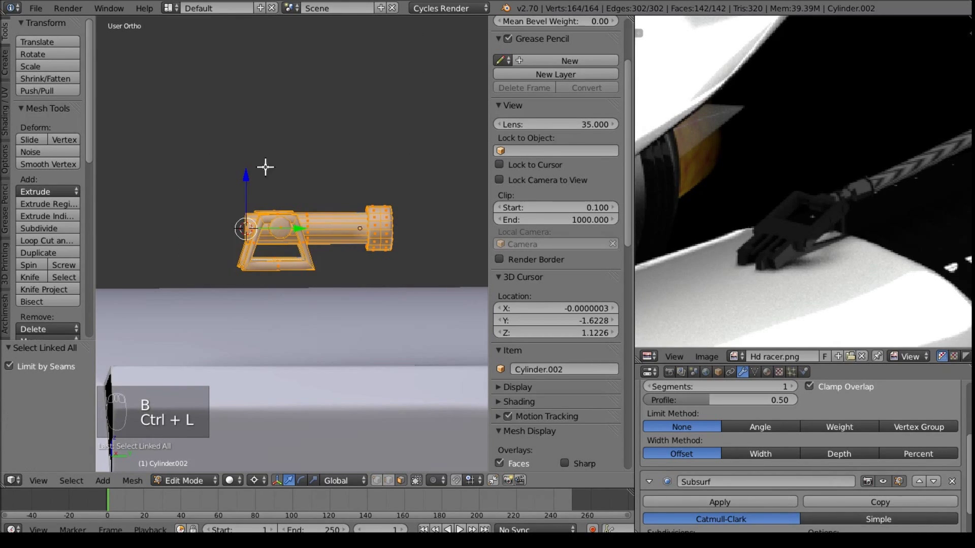
pyautogui.press('g')
pyautogui.press('z')
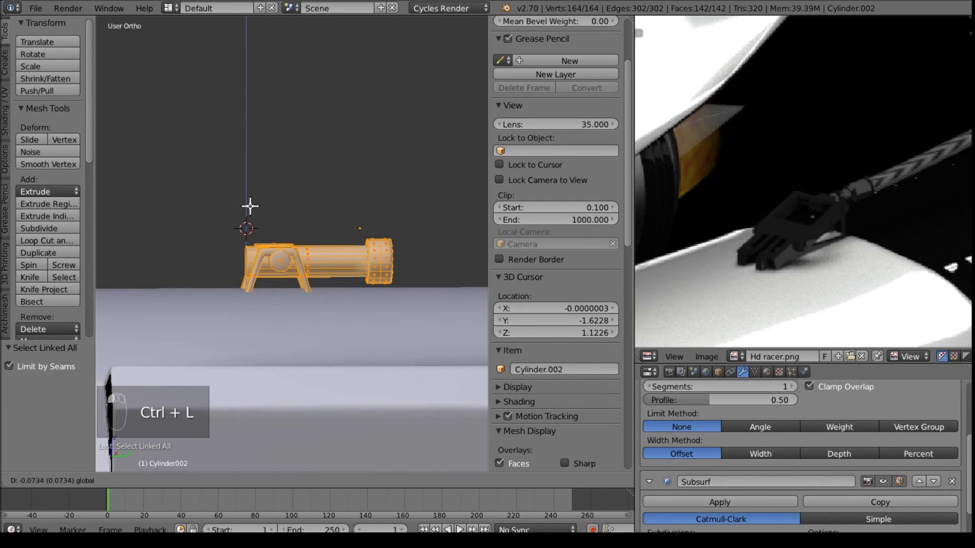
pyautogui.click(250, 206)
pyautogui.moveTo(250, 206); pyautogui.dragTo(187, 207, button='middle')
pyautogui.press('Tab')
# Step: Add a Bezier curve at the 3D cursor for the cable
pyautogui.scroll(4, 403, 275)
pyautogui.scroll(2, 369, 211)
pyautogui.moveTo(346, 212); pyautogui.dragTo(300, 266, button='middle')
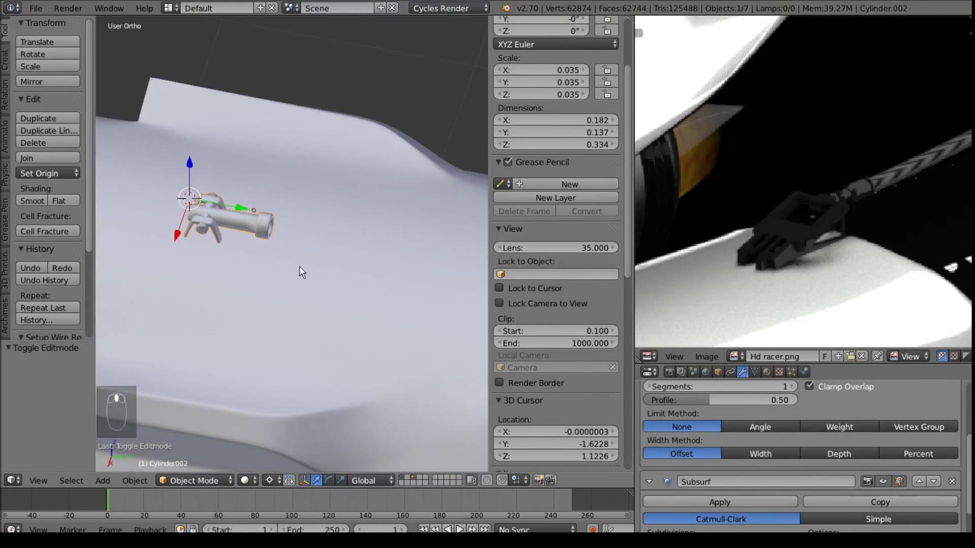
pyautogui.scroll(2, 297, 279)
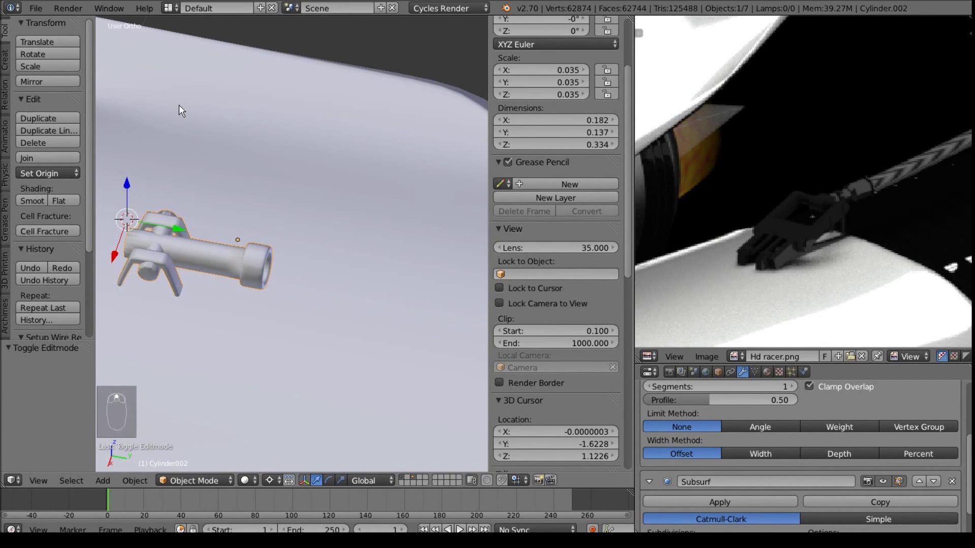
pyautogui.hotkey('shift', 'a')
pyautogui.moveTo(266, 223)
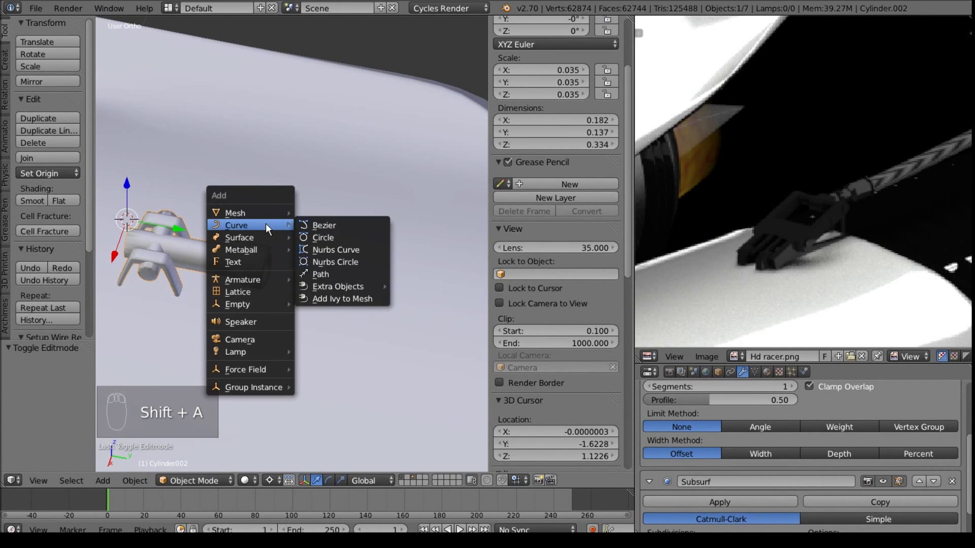
pyautogui.click(354, 227)
pyautogui.moveTo(348, 234); pyautogui.dragTo(288, 256, button='middle')
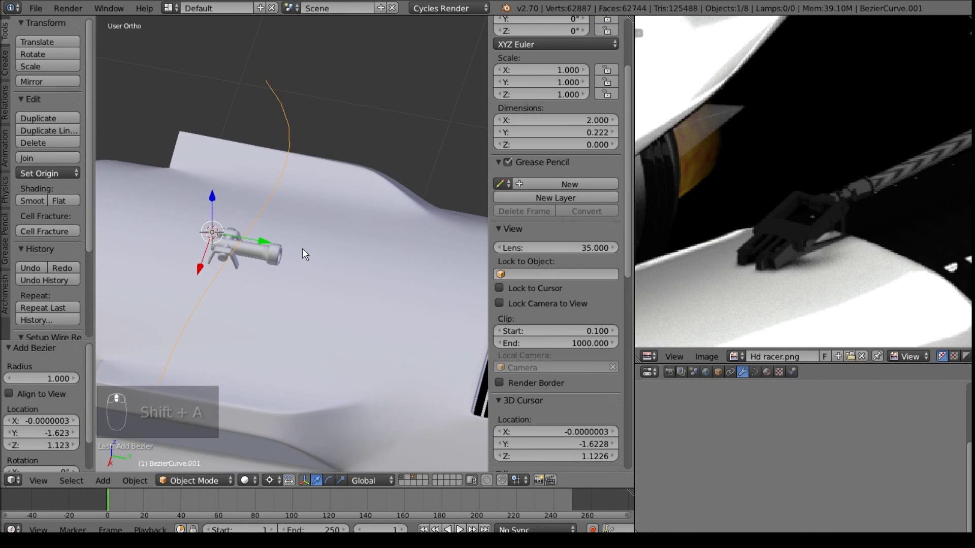
# Step: Rotate the curve 90° in the top view and move it forward along Y, ahead of the connector
pyautogui.press('KP_7')
pyautogui.scroll(-2, 345, 167)
pyautogui.write('r90')
pyautogui.press('Return')
pyautogui.moveTo(330, 241); pyautogui.dragTo(373, 38)
pyautogui.moveTo(372, 57); pyautogui.dragTo(239, 245, button='middle')
pyautogui.scroll(2, 239, 244)
pyautogui.moveTo(317, 224); pyautogui.dragTo(343, 191, button='middle')
pyautogui.scroll(2, 343, 192)
pyautogui.moveTo(287, 212); pyautogui.dragTo(209, 193, button='middle')
# Step: Snap the 3D cursor to the face inside the connector's open end, in the connector's Edit Mode
pyautogui.press('Tab')
pyautogui.press('Tab')
pyautogui.rightClick(232, 197)
pyautogui.press('Tab')
pyautogui.scroll(3, 232, 198)
pyautogui.rightClick(159, 157)
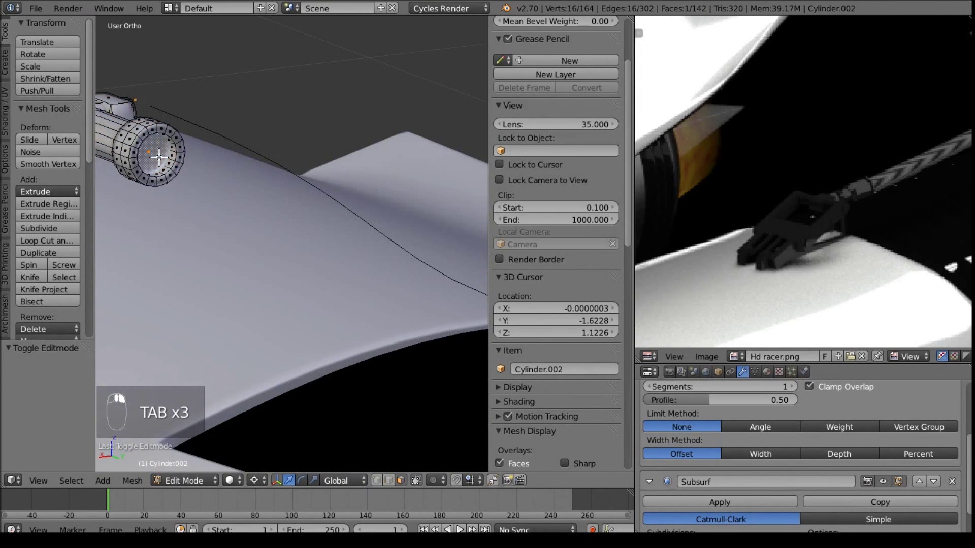
pyautogui.hotkey('shift', 's')
pyautogui.click(153, 168)
pyautogui.scroll(-3, 253, 199)
pyautogui.press('Tab')
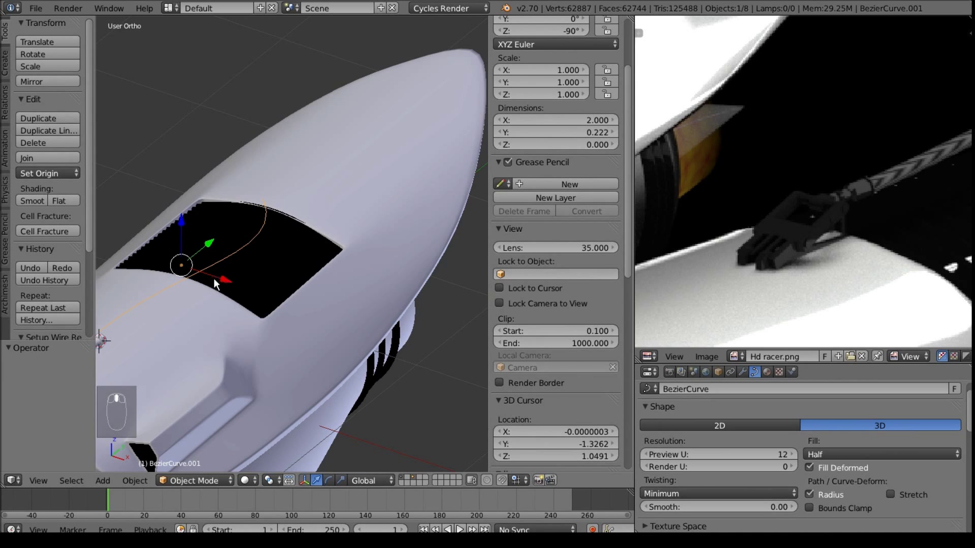
# Step: Snap the curve's control point nearest the connector to the 3D cursor in Edit Mode
pyautogui.moveTo(214, 278); pyautogui.dragTo(211, 298, button='middle')
pyautogui.press('Tab')
pyautogui.press('Tab')
pyautogui.keyDown('shift'); pyautogui.moveTo(308, 276); pyautogui.dragTo(391, 280, button='middle'); pyautogui.keyUp('shift')
pyautogui.keyDown('shift'); pyautogui.moveTo(255, 294); pyautogui.dragTo(284, 335, button='middle'); pyautogui.keyUp('shift')
pyautogui.press('Tab')
pyautogui.rightClick(366, 352)
pyautogui.keyDown('shift'); pyautogui.moveTo(396, 341); pyautogui.dragTo(268, 275, button='middle'); pyautogui.keyUp('shift')
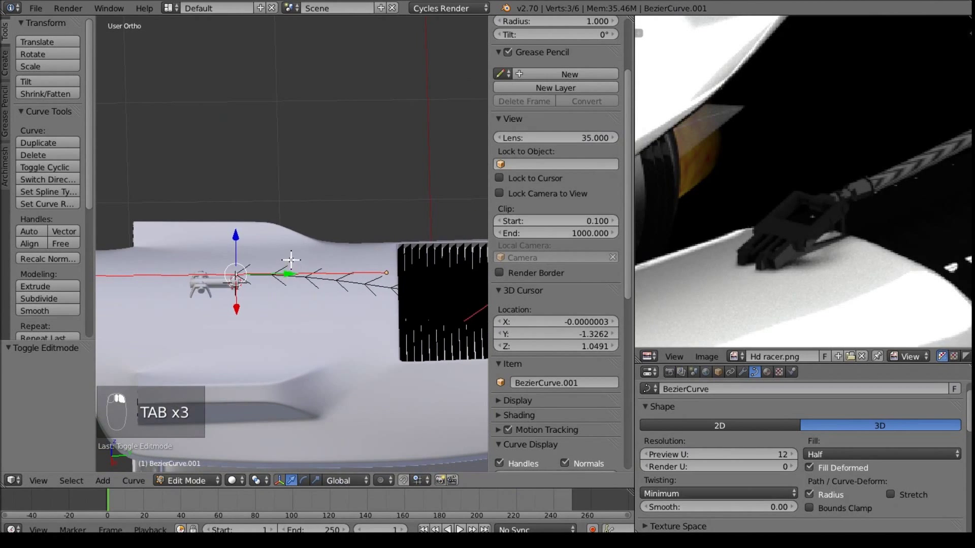
pyautogui.hotkey('shift', 's')
pyautogui.click(291, 259)
pyautogui.scroll(4, 304, 342)
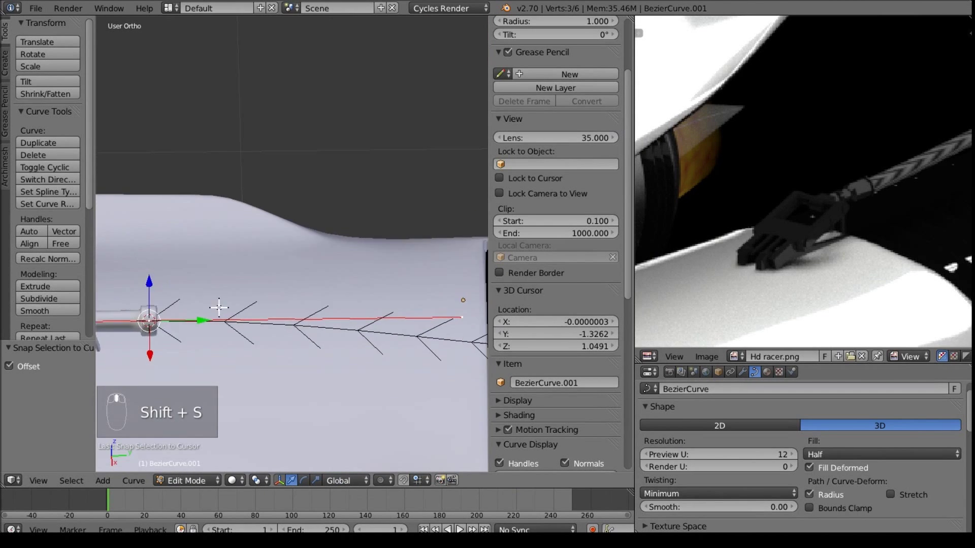
# Step: Rotate the curve's far control point 45° in the top view to align its handles with Y, and leave Edit Mode
pyautogui.keyDown('shift'); pyautogui.moveTo(473, 381); pyautogui.dragTo(344, 344, button='middle'); pyautogui.keyUp('shift')
pyautogui.scroll(-5, 344, 344)
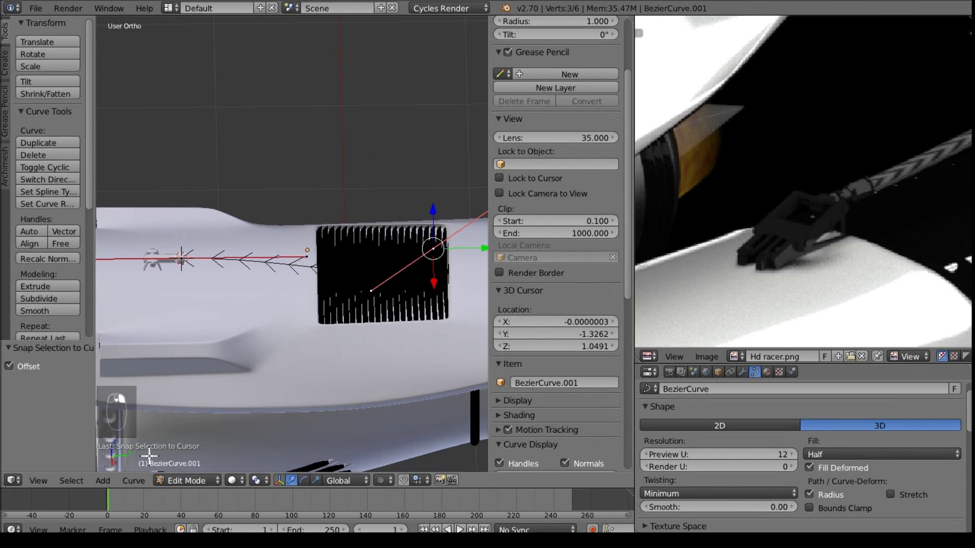
pyautogui.click(233, 478)
pyautogui.moveTo(382, 206)
pyautogui.mouseDown(button='middle')
pyautogui.moveTo(299, 152)
pyautogui.moveTo(316, 128)
pyautogui.moveTo(357, 152)
pyautogui.mouseUp(button='middle')
pyautogui.click(261, 478)
pyautogui.click(284, 426)
pyautogui.press('KP_7')
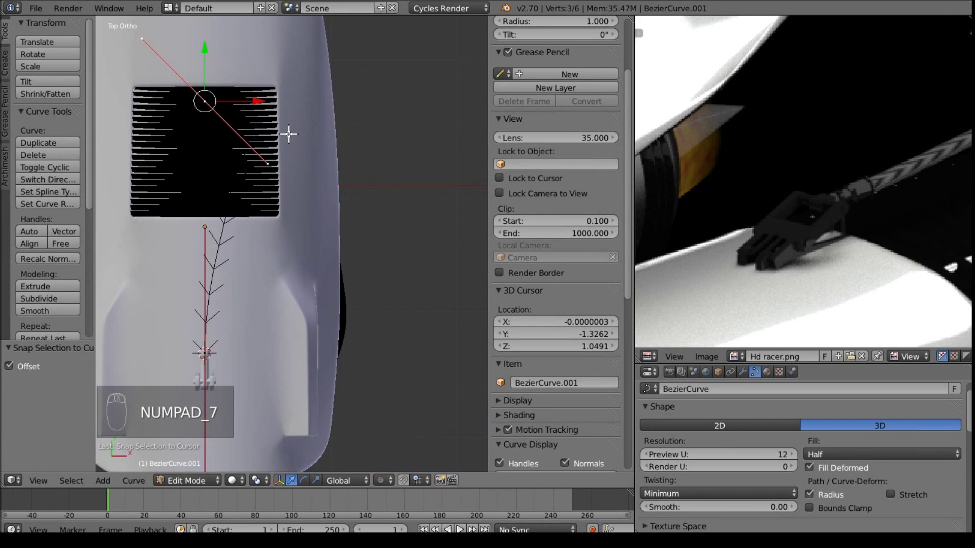
pyautogui.press('r')
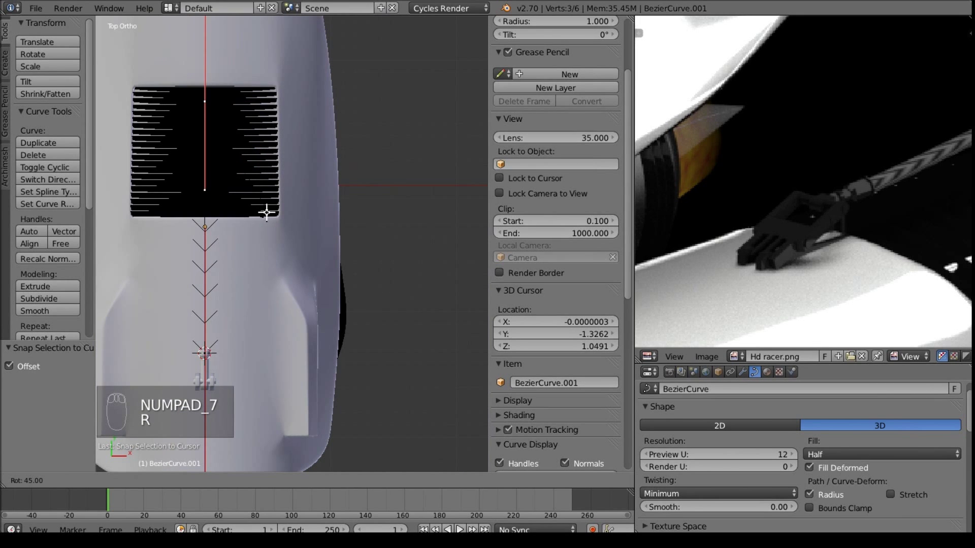
pyautogui.click(266, 216)
pyautogui.moveTo(266, 220); pyautogui.dragTo(137, 203, button='middle')
pyautogui.press('Tab')
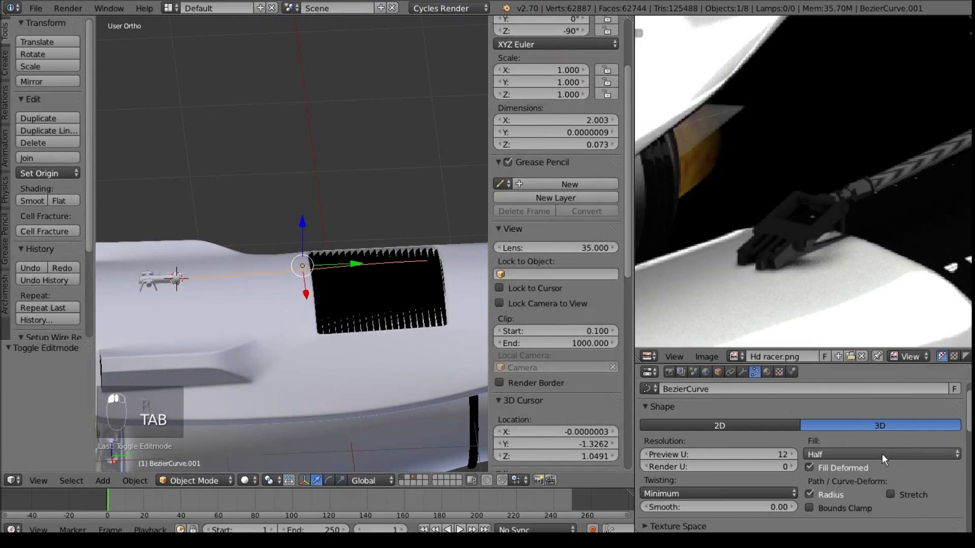
# Step: Set the Bezier curve's fill mode to Full and its bevel depth to 0.05
pyautogui.click(858, 452)
pyautogui.click(847, 439)
pyautogui.scroll(-4, 863, 477)
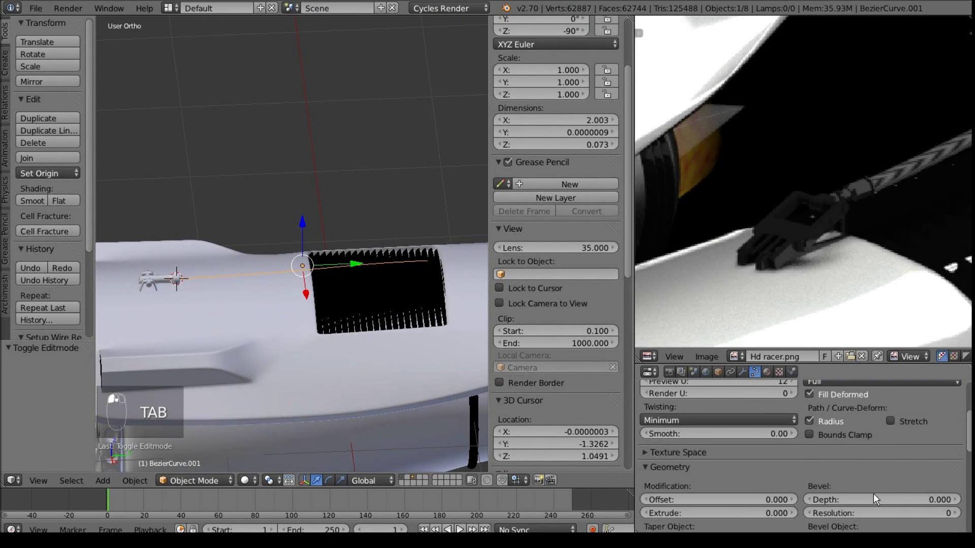
pyautogui.click(868, 450)
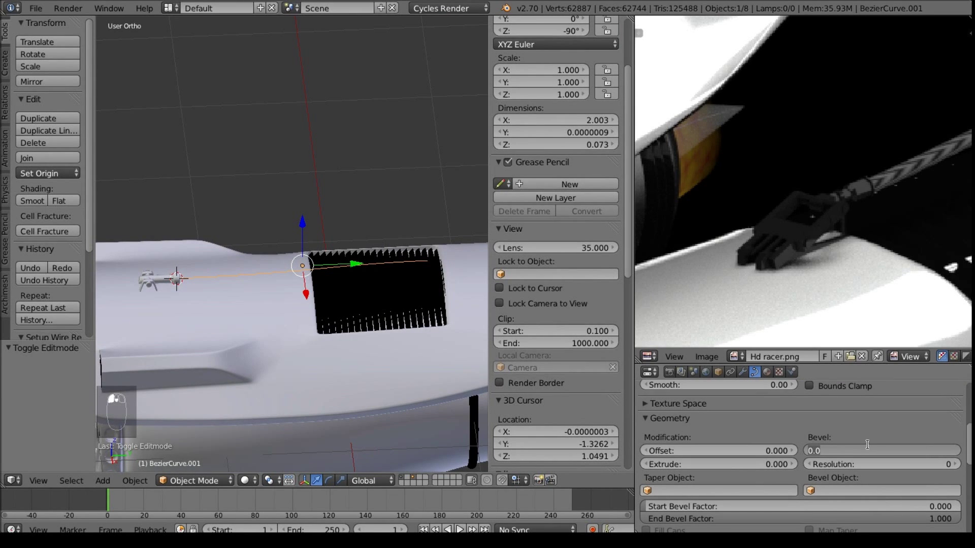
pyautogui.write('.05')
pyautogui.press('Return')
# Step: Raise the curve's bevel resolution to round the cable's cross-section
pyautogui.moveTo(211, 305); pyautogui.dragTo(300, 397, button='middle')
pyautogui.scroll(2, 300, 402)
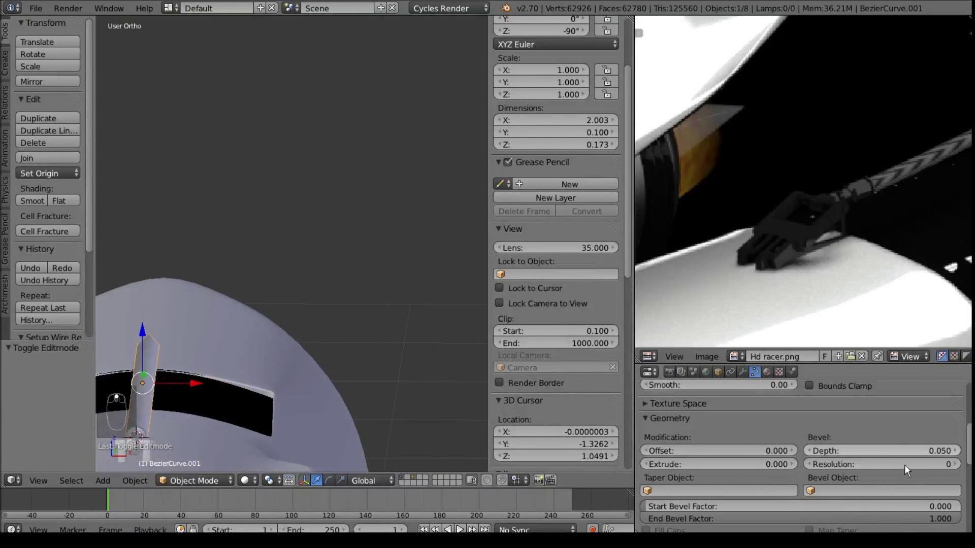
pyautogui.press('Return')
pyautogui.moveTo(242, 377); pyautogui.dragTo(356, 330, button='middle')
pyautogui.scroll(3, 858, 447)
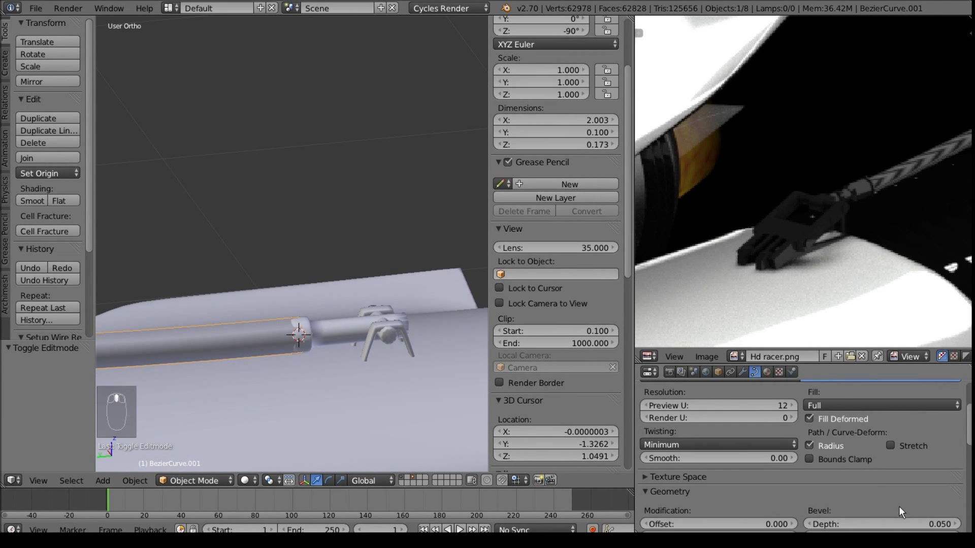
# Step: Thin the cable by setting its bevel depth to 0.02, and increase the depth slightly to suit the connector's opening
pyautogui.click(918, 524)
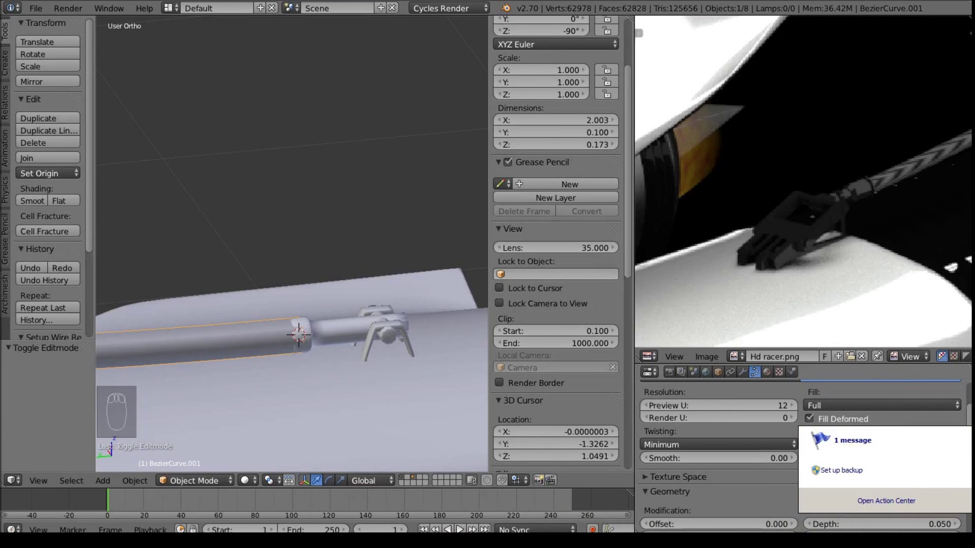
pyautogui.click(867, 419)
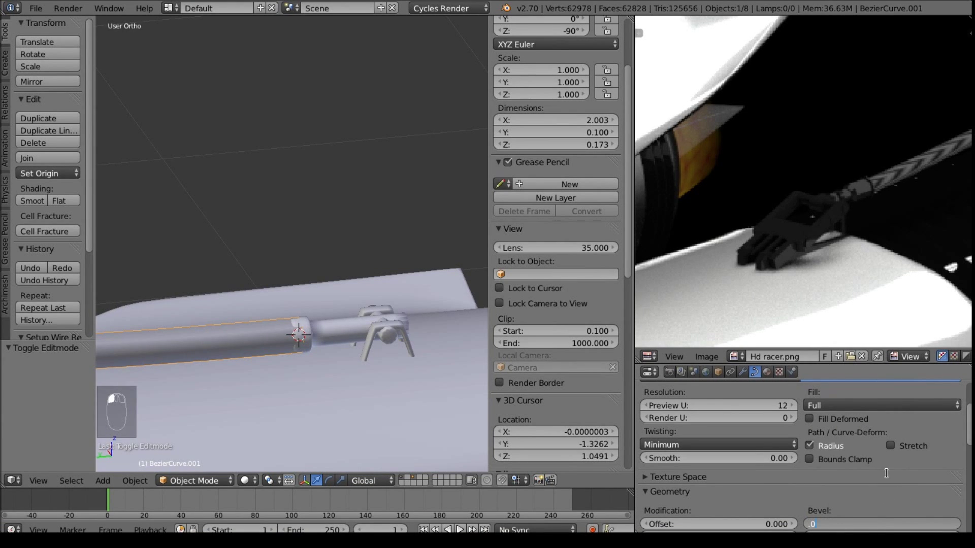
pyautogui.press('Return')
pyautogui.scroll(3, 287, 321)
pyautogui.moveTo(288, 321); pyautogui.dragTo(232, 267, button='middle')
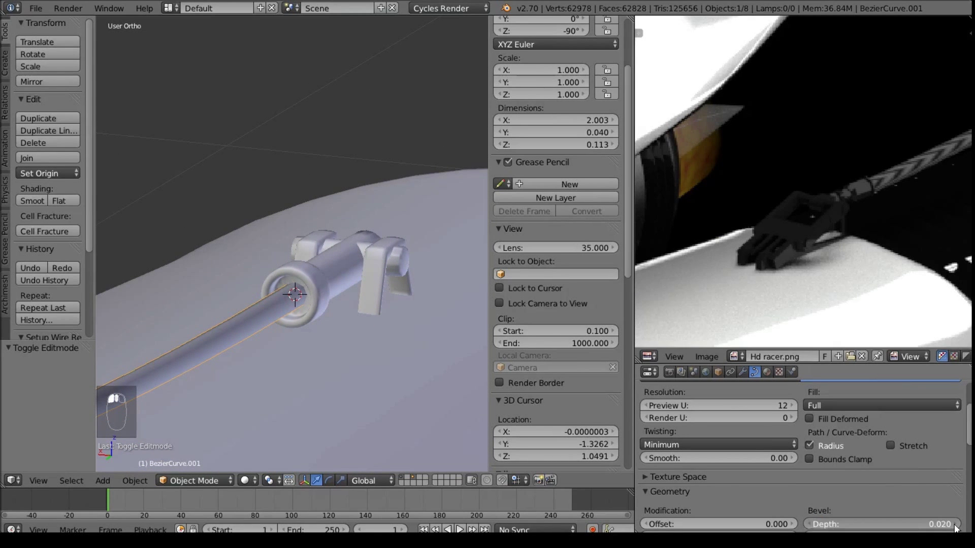
pyautogui.moveTo(152, 277); pyautogui.dragTo(386, 317, button='middle')
pyautogui.scroll(-6, 385, 318)
pyautogui.scroll(-1, 739, 416)
pyautogui.scroll(-1, 739, 421)
pyautogui.scroll(8, 763, 416)
# Step: Assign the existing dummy Black material to the curve
pyautogui.click(766, 372)
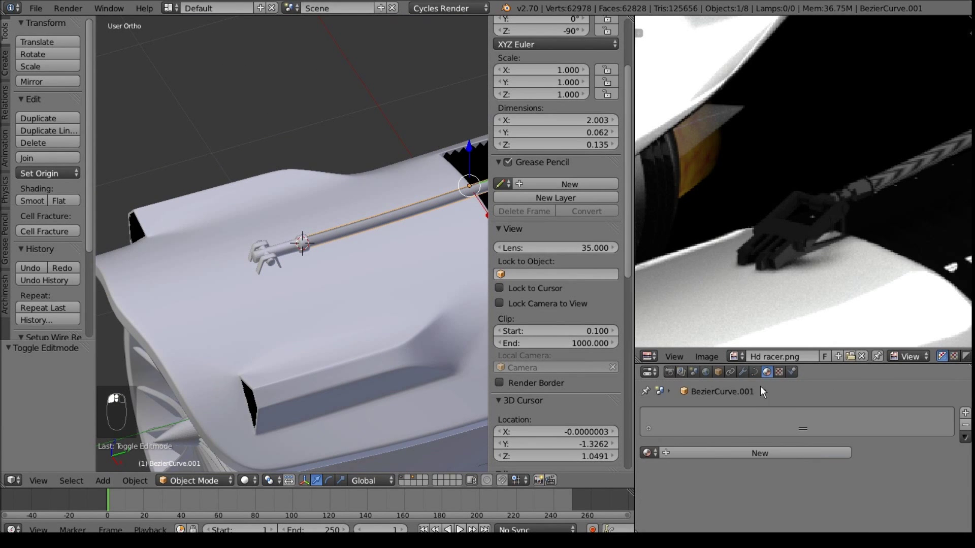
pyautogui.click(649, 452)
pyautogui.click(673, 328)
# Step: Move the curve's far control point freehand in Edit Mode, about 2.3 units along Y and 0.3 upward, and leave Edit Mode
pyautogui.moveTo(274, 296); pyautogui.dragTo(202, 274, button='middle')
pyautogui.press('Tab')
pyautogui.press('g')
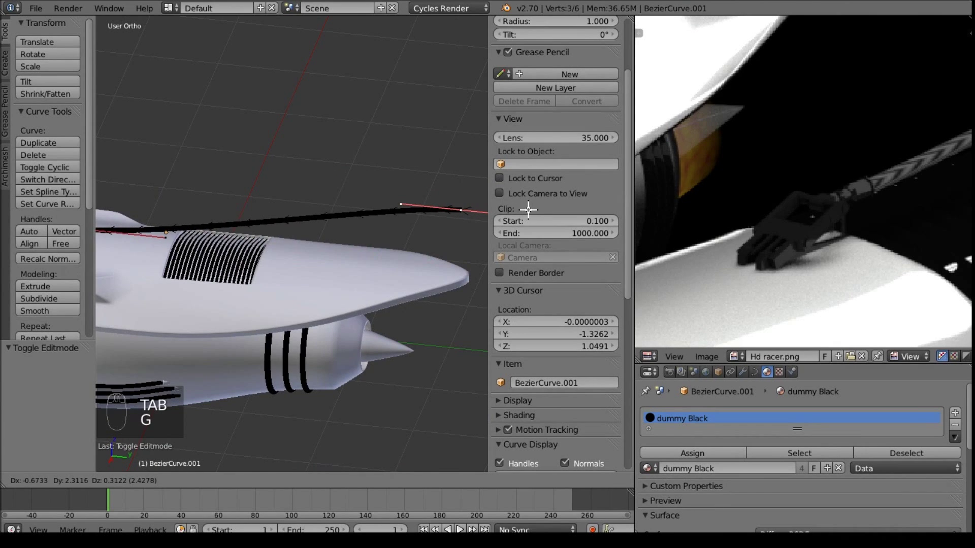
pyautogui.click(527, 208)
pyautogui.press('Tab')
pyautogui.moveTo(193, 235); pyautogui.dragTo(251, 362, button='middle')
# Step: Reposition the curve's far control point freehand in Edit Mode by about -0.88 in X, -3.33 in Y and -0.58 in Z
pyautogui.press('Tab')
pyautogui.moveTo(331, 369); pyautogui.dragTo(374, 254, button='middle')
pyautogui.scroll(5, 344, 289)
pyautogui.moveTo(344, 288); pyautogui.dragTo(414, 185, button='middle')
pyautogui.press('g')
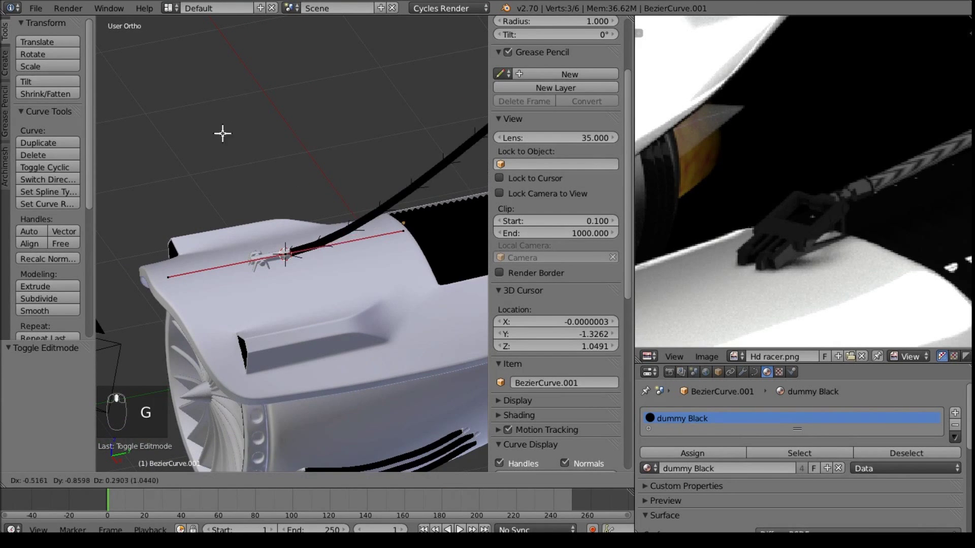
pyautogui.click(35, 258)
pyautogui.scroll(7, 186, 291)
pyautogui.moveTo(261, 338); pyautogui.dragTo(292, 370, button='middle')
pyautogui.moveTo(432, 414); pyautogui.dragTo(287, 293, button='middle')
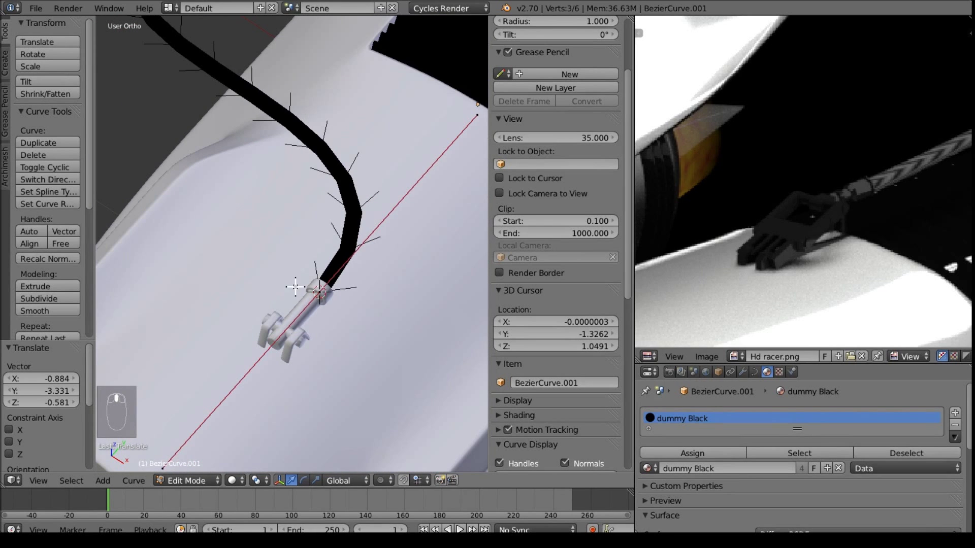
pyautogui.press('g')
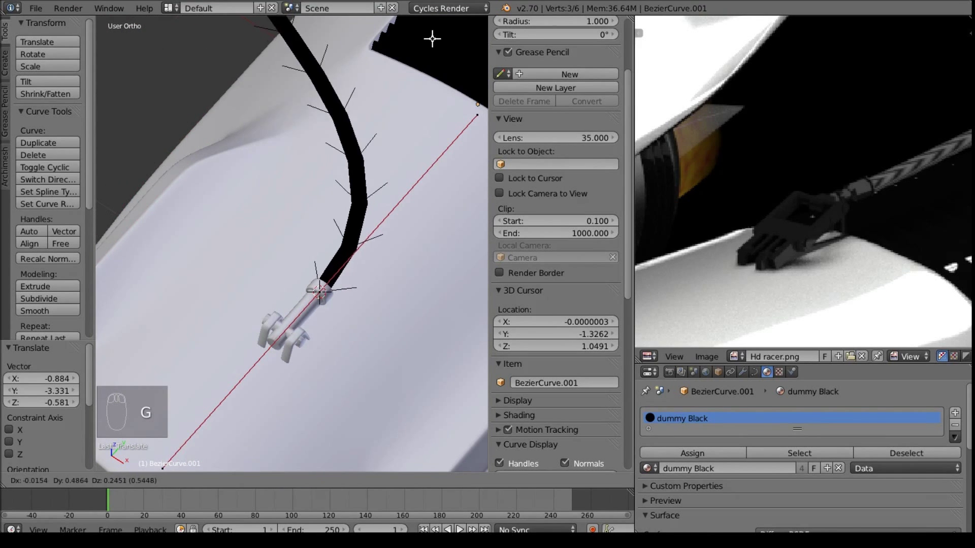
pyautogui.rightClick(273, 303)
# Step: Move the far control point in the right side view by about 2.21 units along Y and 1.11 upward
pyautogui.scroll(-5, 367, 263)
pyautogui.press('KP_3')
pyautogui.scroll(-2, 352, 237)
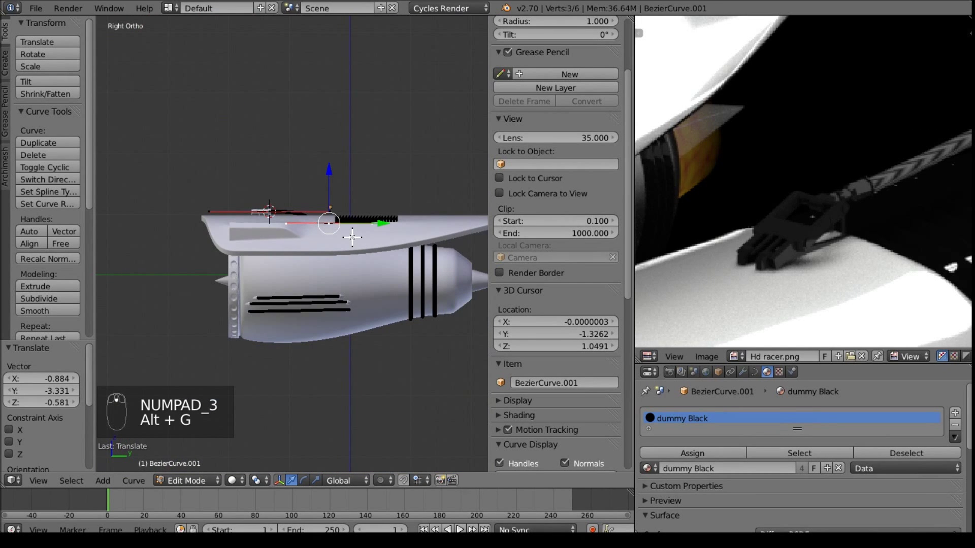
pyautogui.press('g')
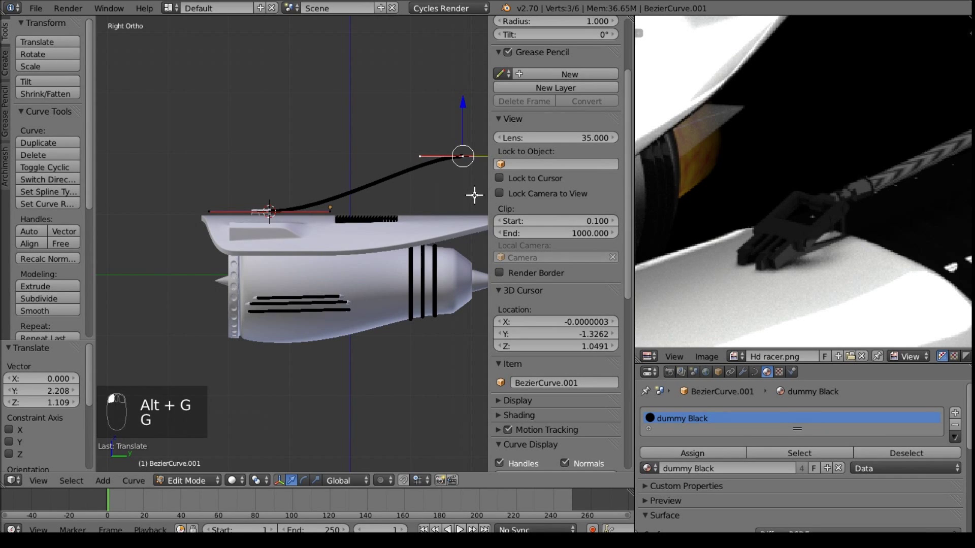
pyautogui.click(473, 195)
# Step: Move the far control point about 1.6 units along X in the top view onto the cowling's centre line, and leave Edit Mode
pyautogui.press('KP_7')
pyautogui.press('g')
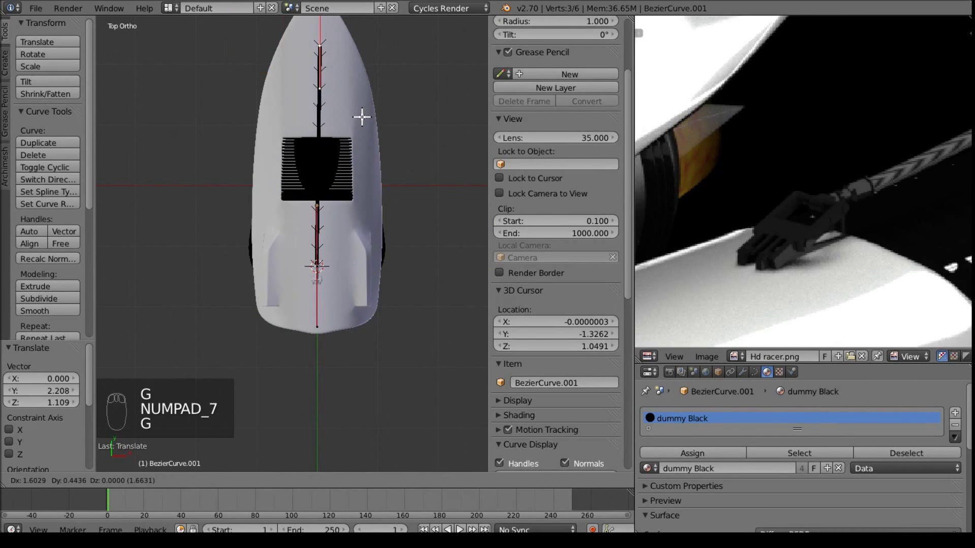
pyautogui.click(359, 119)
pyautogui.press('Tab')
pyautogui.moveTo(315, 198); pyautogui.dragTo(167, 133, button='middle')
pyautogui.scroll(-2, 167, 133)
pyautogui.moveTo(208, 206); pyautogui.dragTo(328, 237, button='middle')
pyautogui.scroll(5, 328, 236)
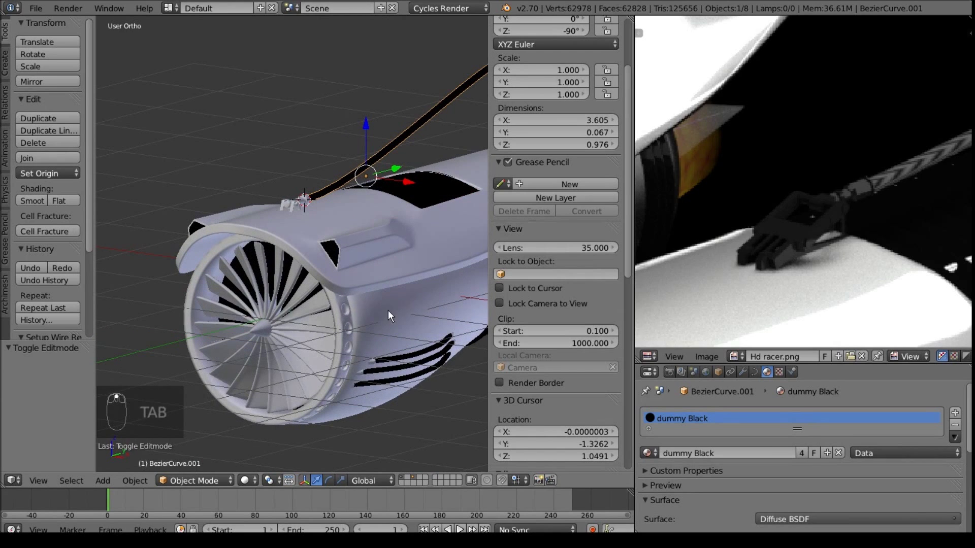
pyautogui.moveTo(358, 282); pyautogui.dragTo(285, 359, button='middle')
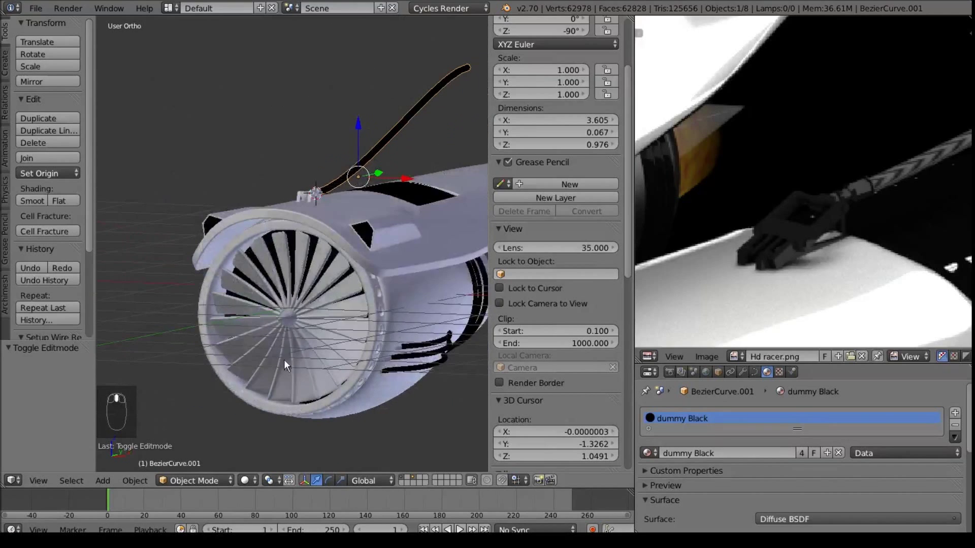